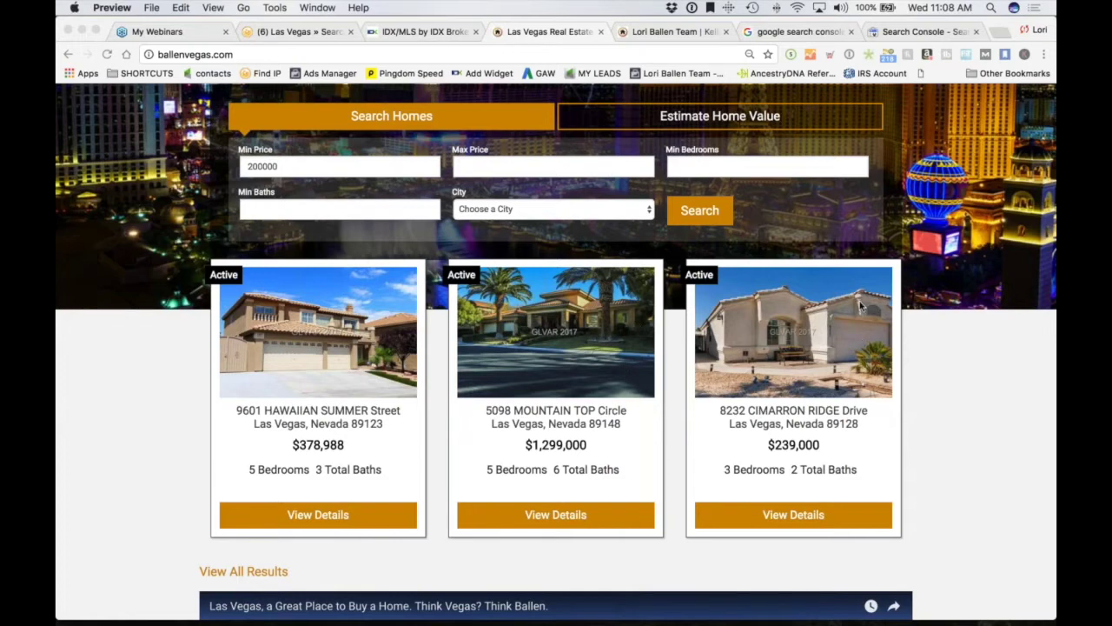
# - Look over the ballenvegas.com home page, from the home search form to the featured listings
pyautogui.scroll(3, 643, 352)
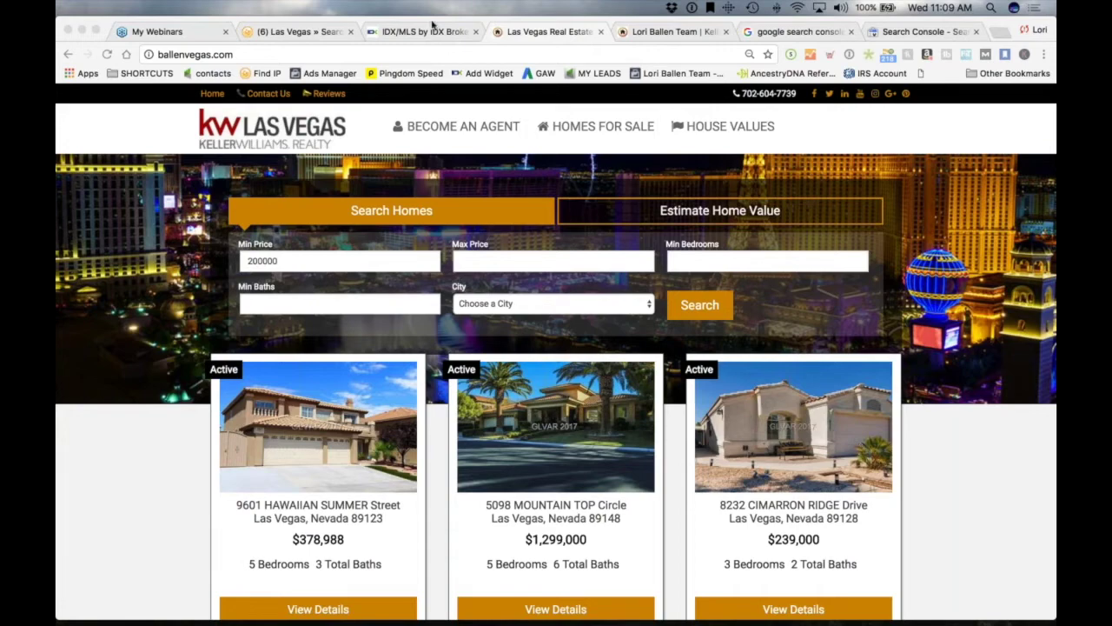
pyautogui.scroll(-2, 643, 304)
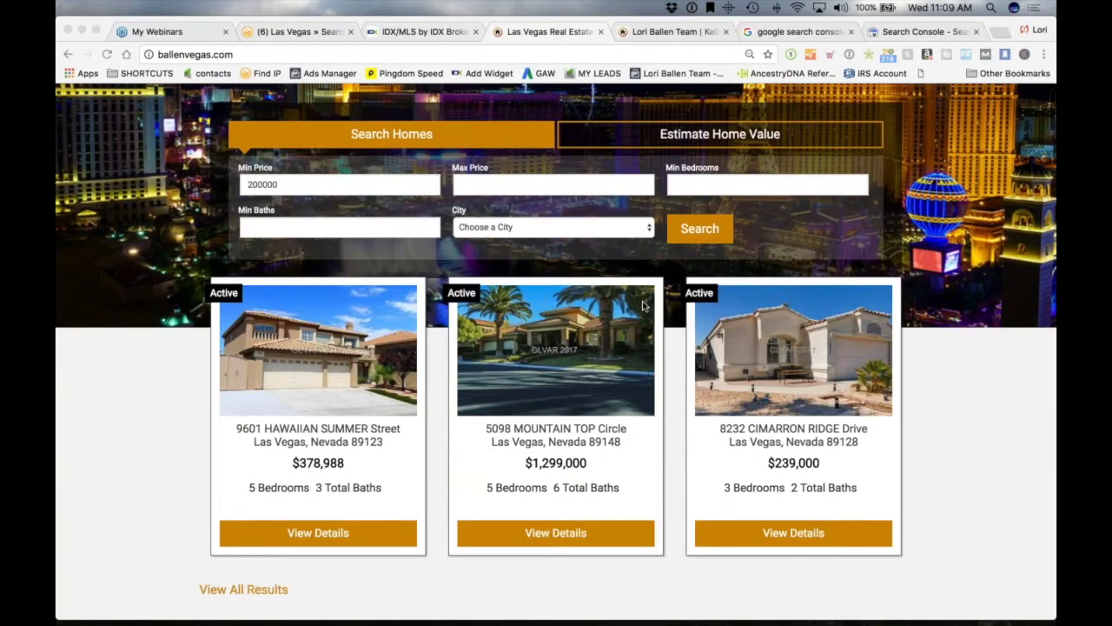
pyautogui.scroll(-2, 643, 304)
pyautogui.scroll(2, 643, 304)
# - Switch to Clicky's Searches report for the last 28 days and examine the top search terms with their visitor statistics
pyautogui.click(296, 31)
pyautogui.scroll(-1, 273, 278)
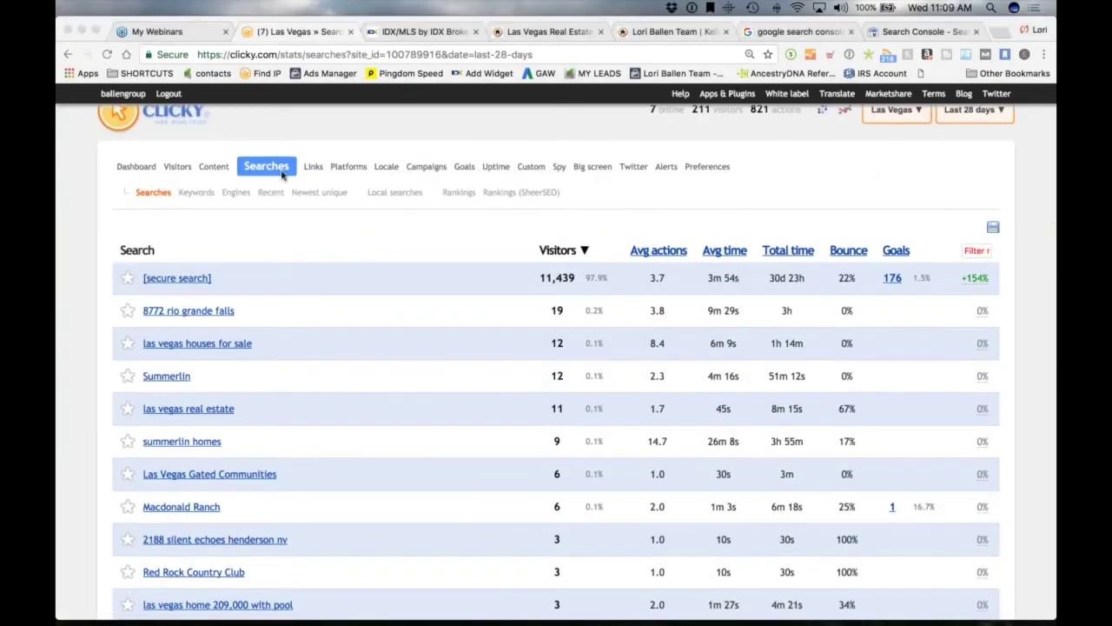
pyautogui.scroll(-2, 282, 176)
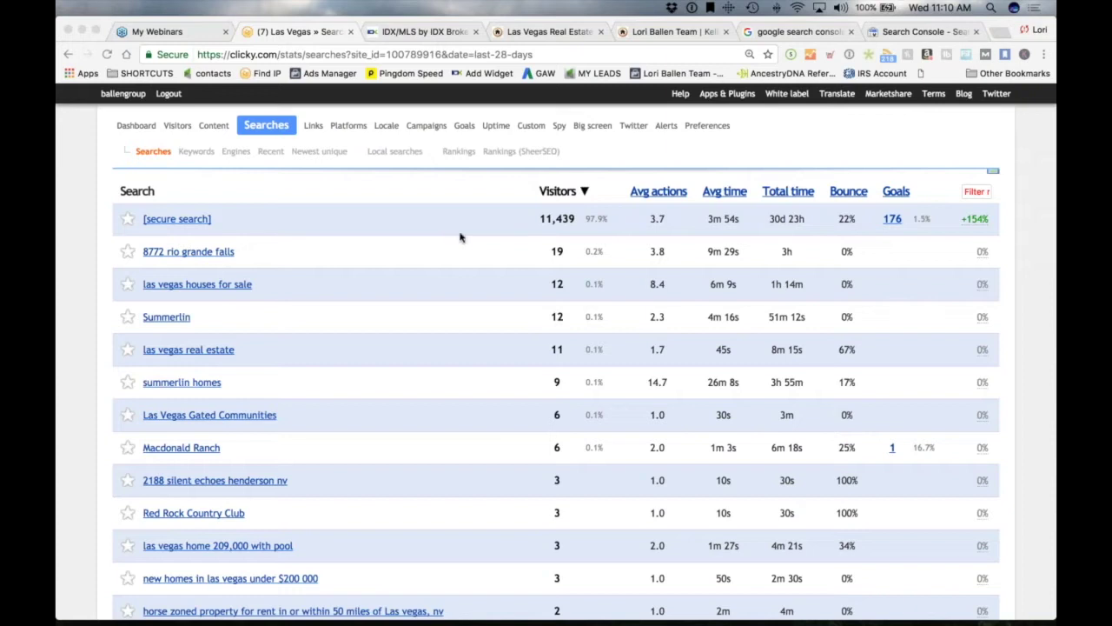
pyautogui.scroll(-2, 460, 238)
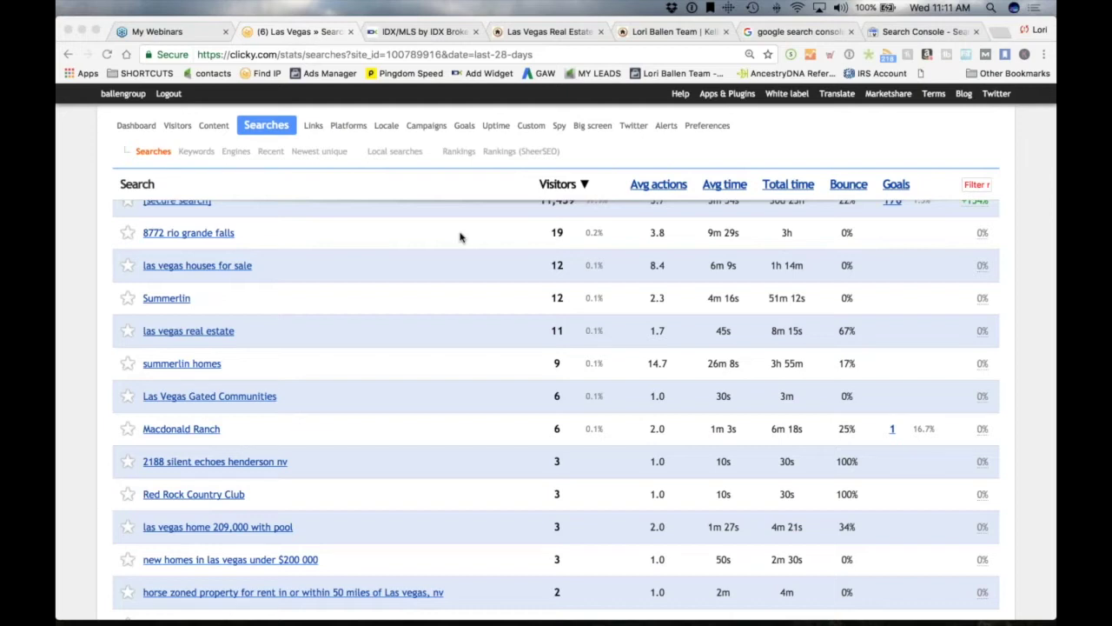
pyautogui.scroll(2, 459, 240)
pyautogui.scroll(-2, 455, 255)
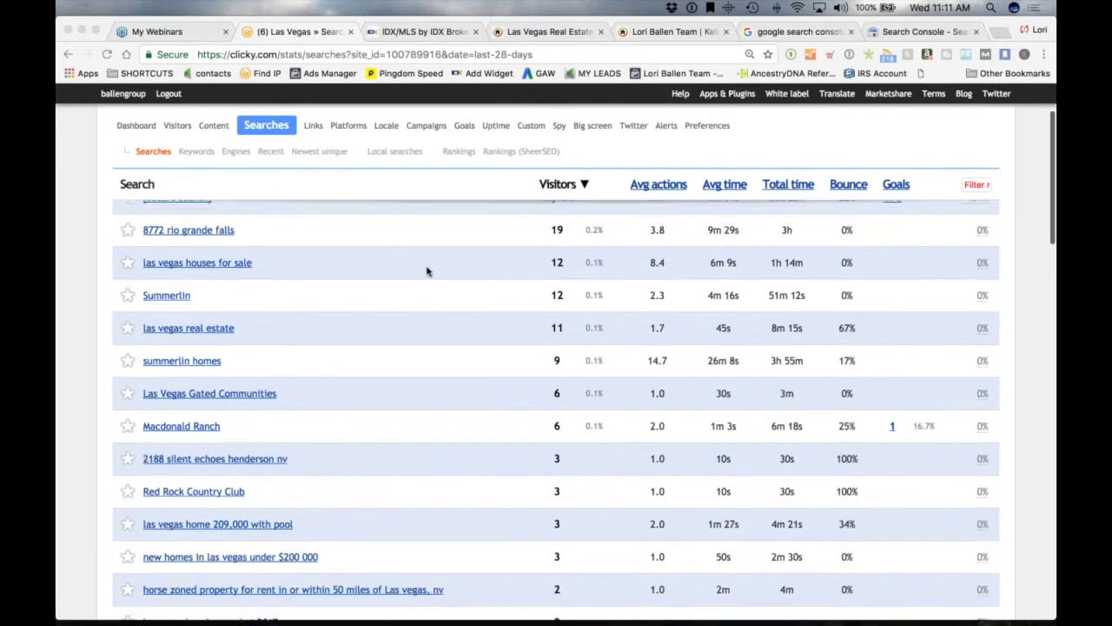
pyautogui.scroll(2, 427, 271)
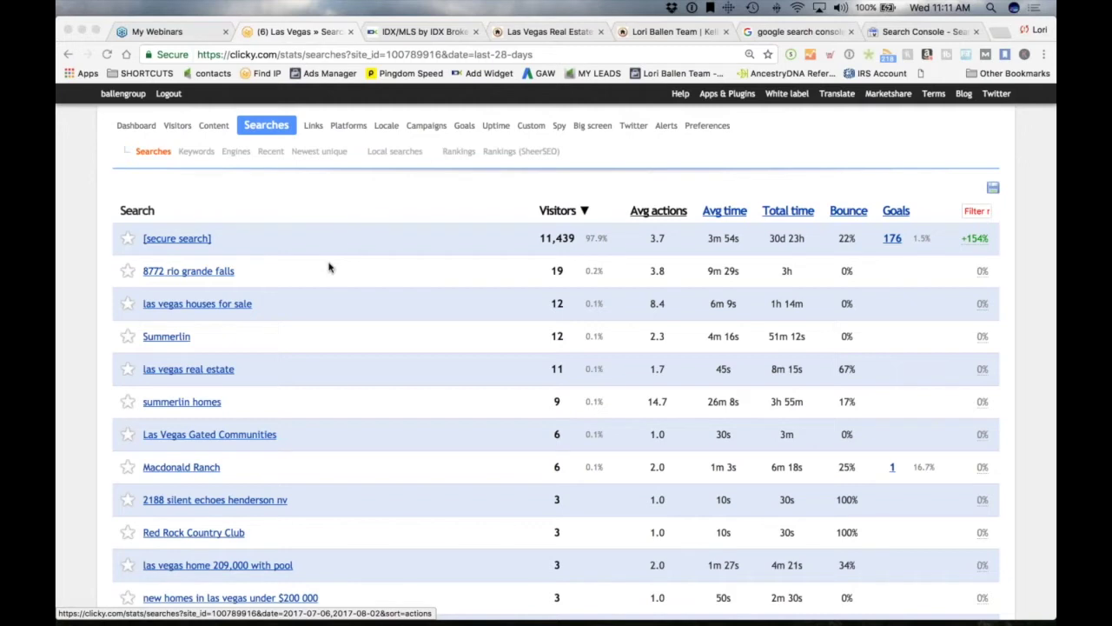
pyautogui.scroll(-2, 328, 268)
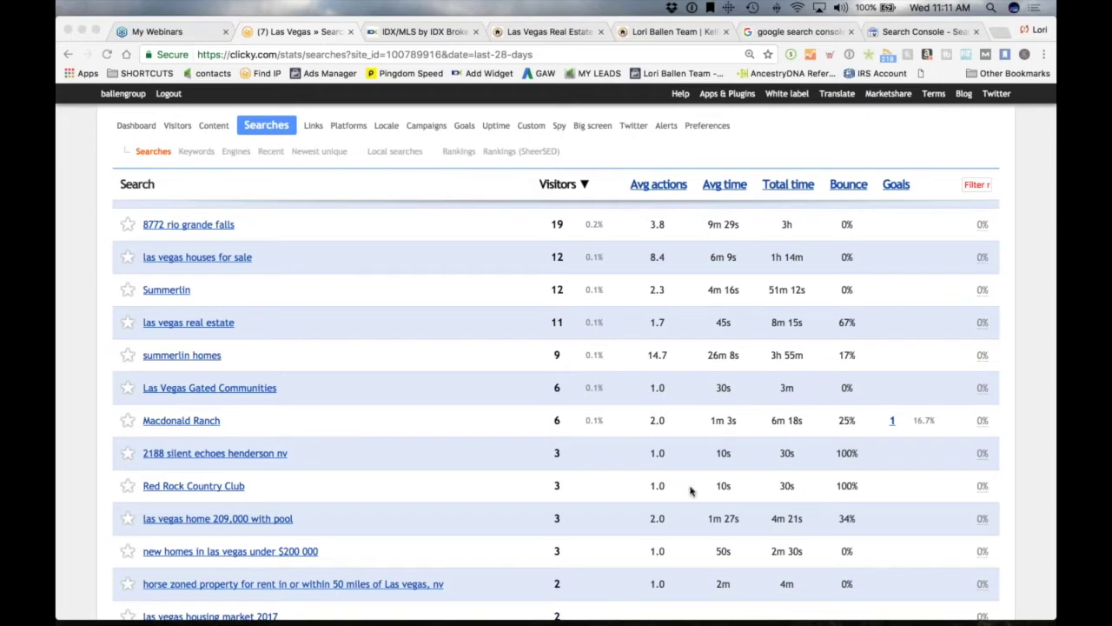
# - Examine the long-tail search terms further down the Searches report, such as homes by price, gated communities and horse-zoned property
pyautogui.scroll(-1, 197, 220)
pyautogui.scroll(-5, 197, 220)
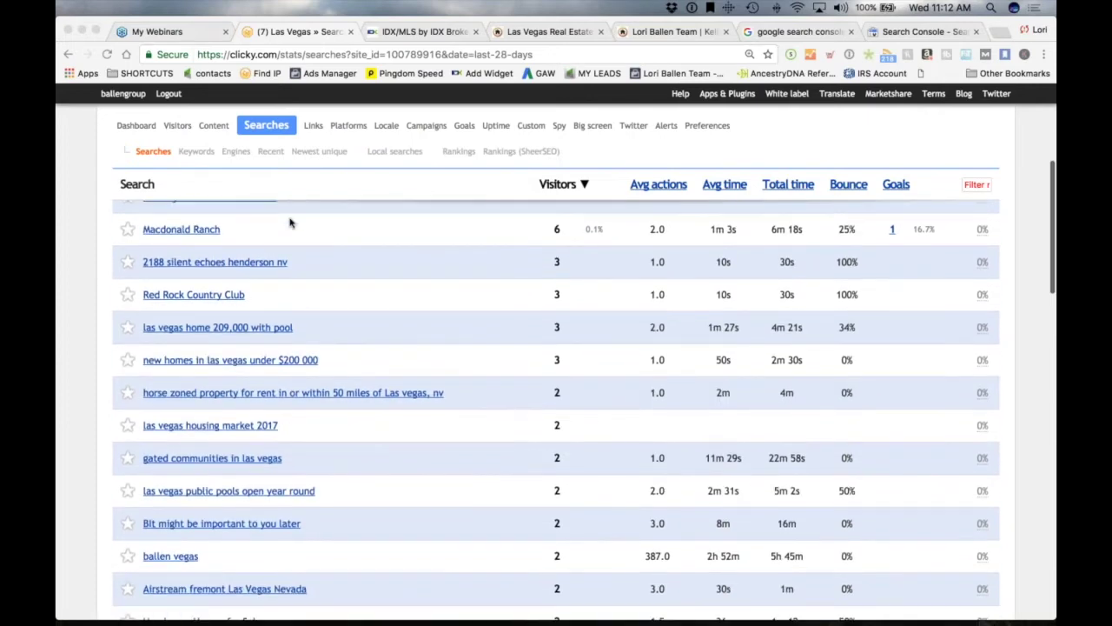
pyautogui.scroll(-2, 290, 223)
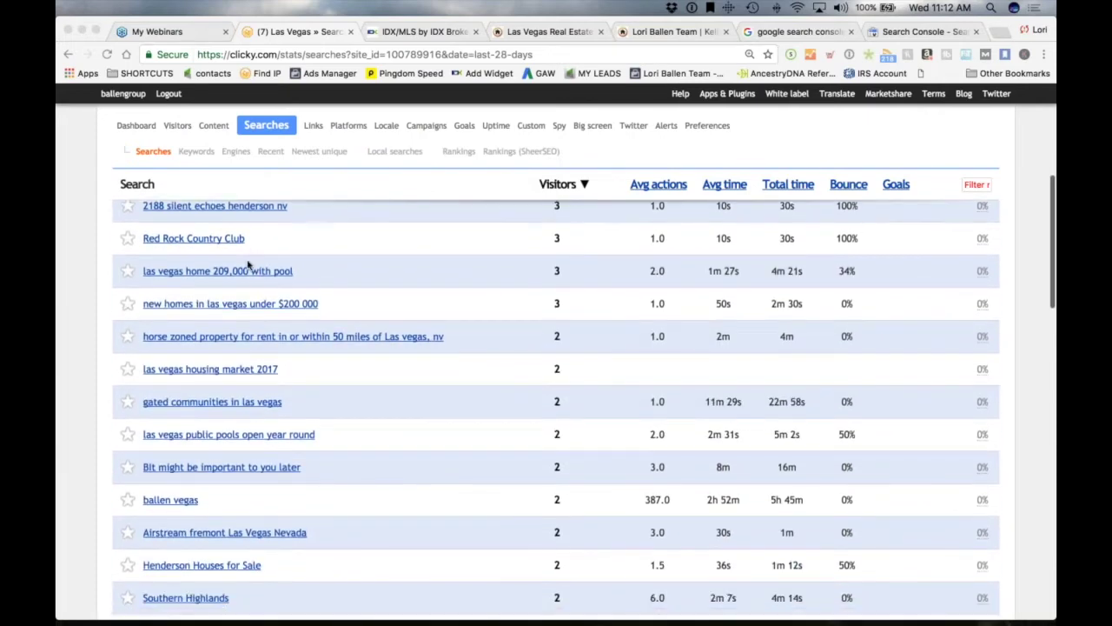
pyautogui.scroll(-1, 248, 265)
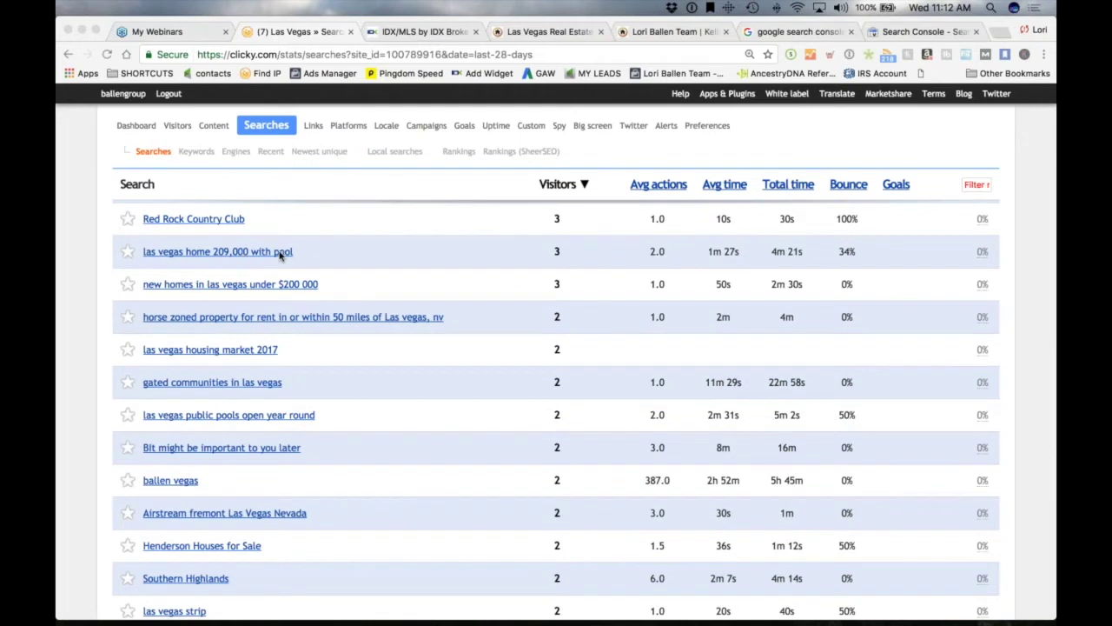
pyautogui.scroll(-2, 280, 254)
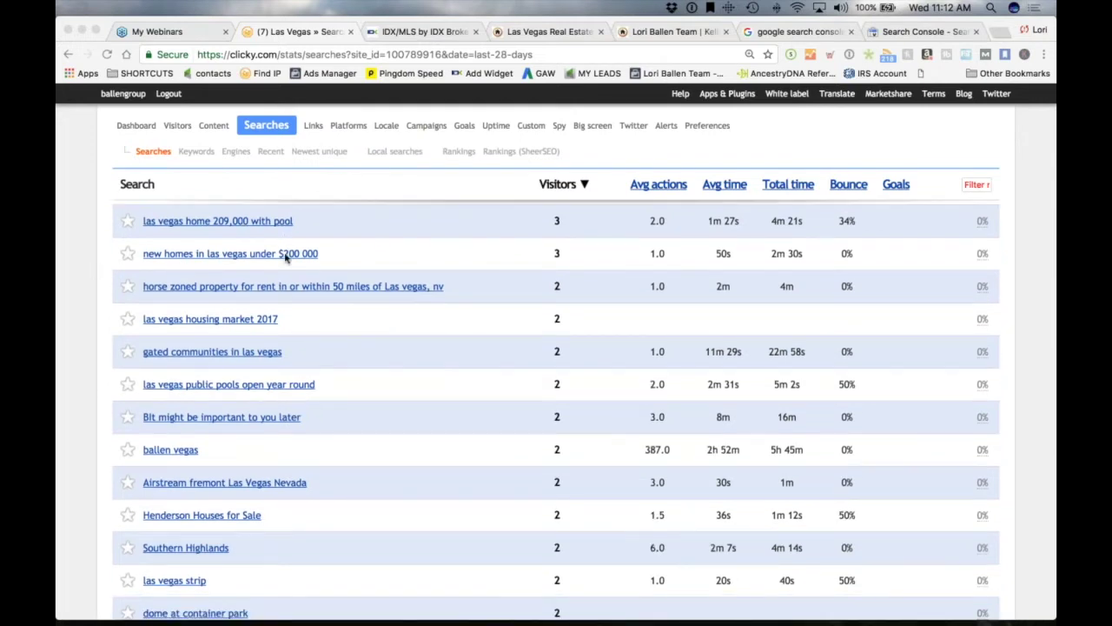
pyautogui.scroll(-2, 286, 257)
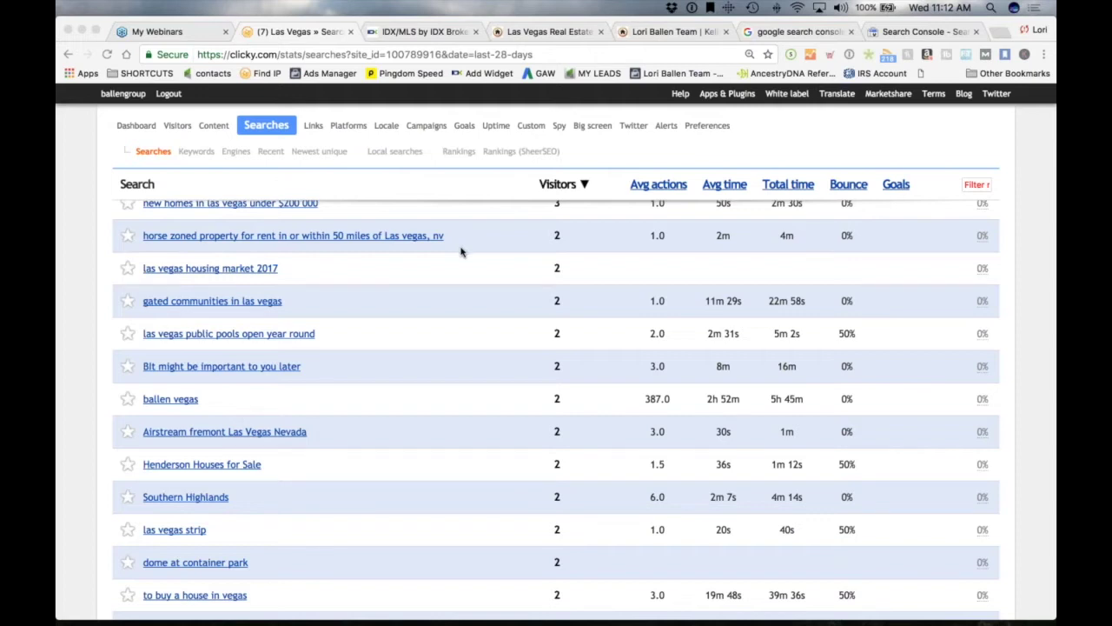
pyautogui.scroll(-4, 461, 252)
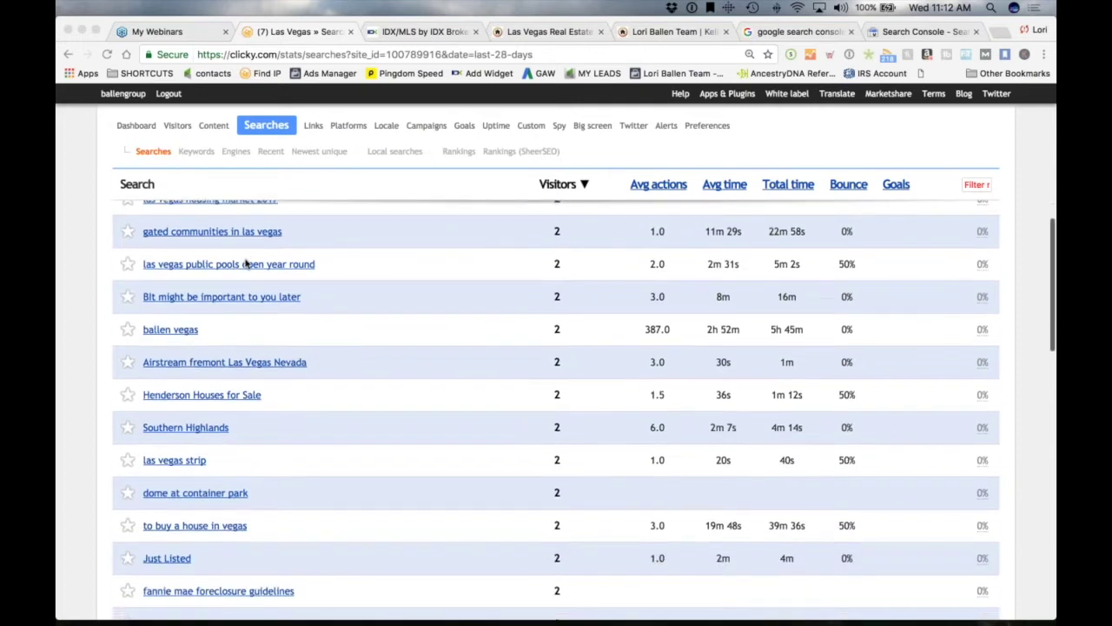
pyautogui.scroll(-8, 443, 307)
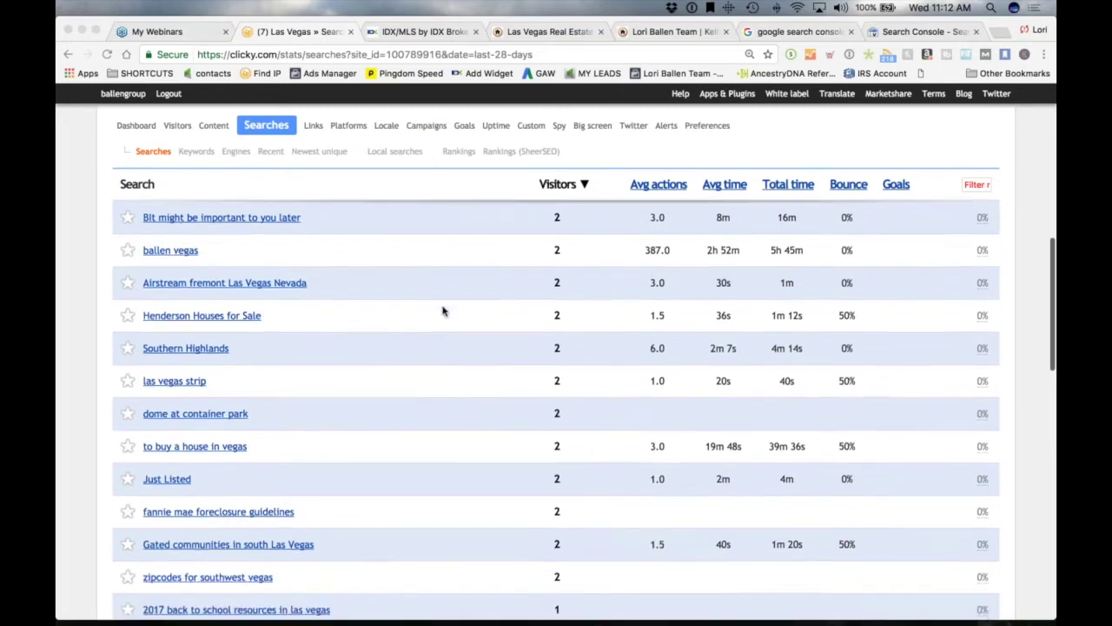
pyautogui.scroll(-6, 442, 310)
pyautogui.scroll(20, 445, 260)
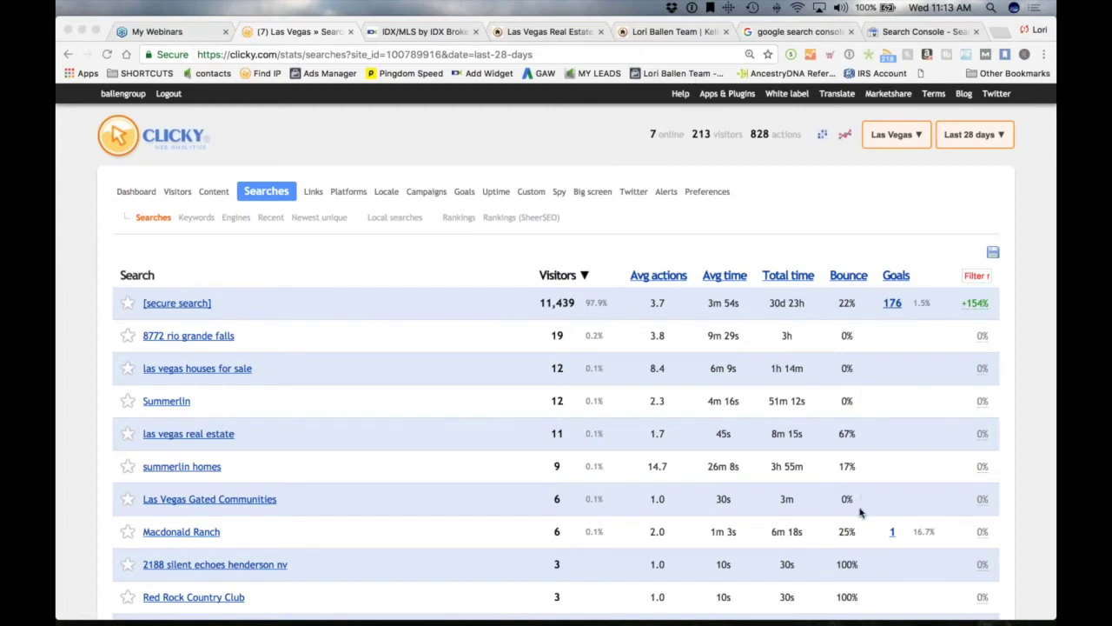
# - Log in to the ballenvegas.com WordPress admin with the saved credentials and place its browser tab before the Las Vegas Real Estate one
pyautogui.click(647, 33)
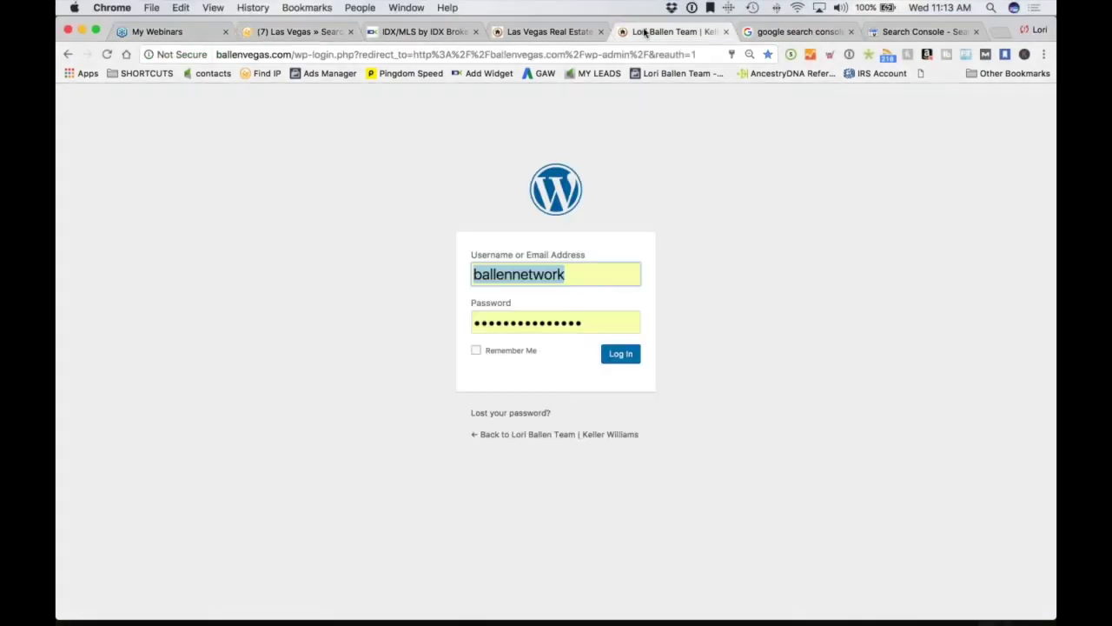
pyautogui.click(622, 359)
pyautogui.moveTo(669, 32); pyautogui.dragTo(569, 32)
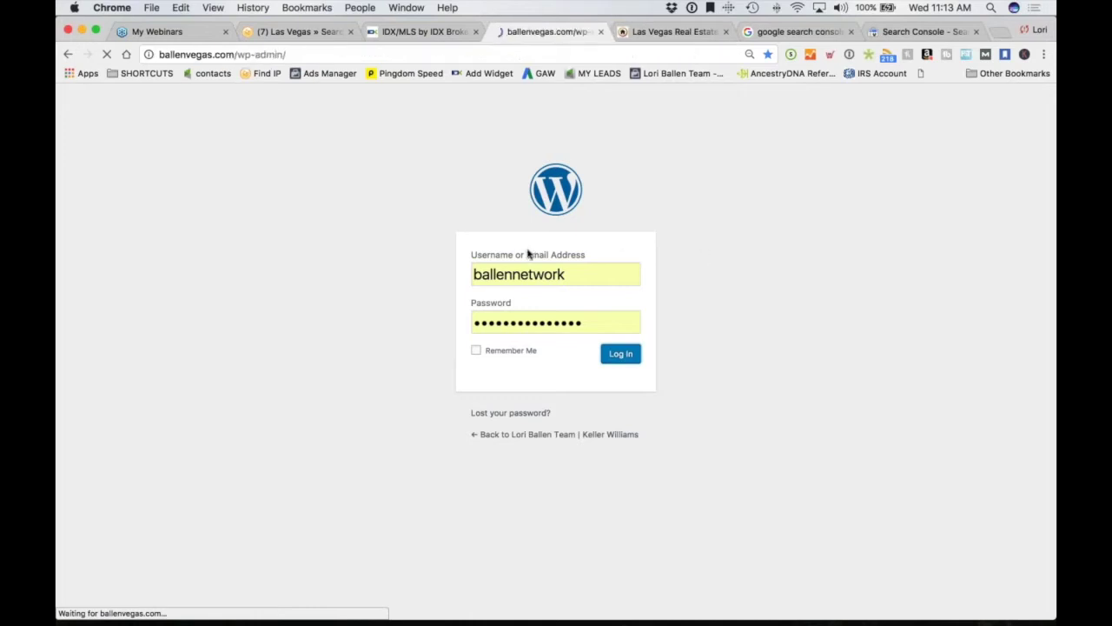
# - Glance at the IDX Broker home page, then open the visitors behind the search term Las Vegas Gated Communities in Clicky
pyautogui.click(427, 33)
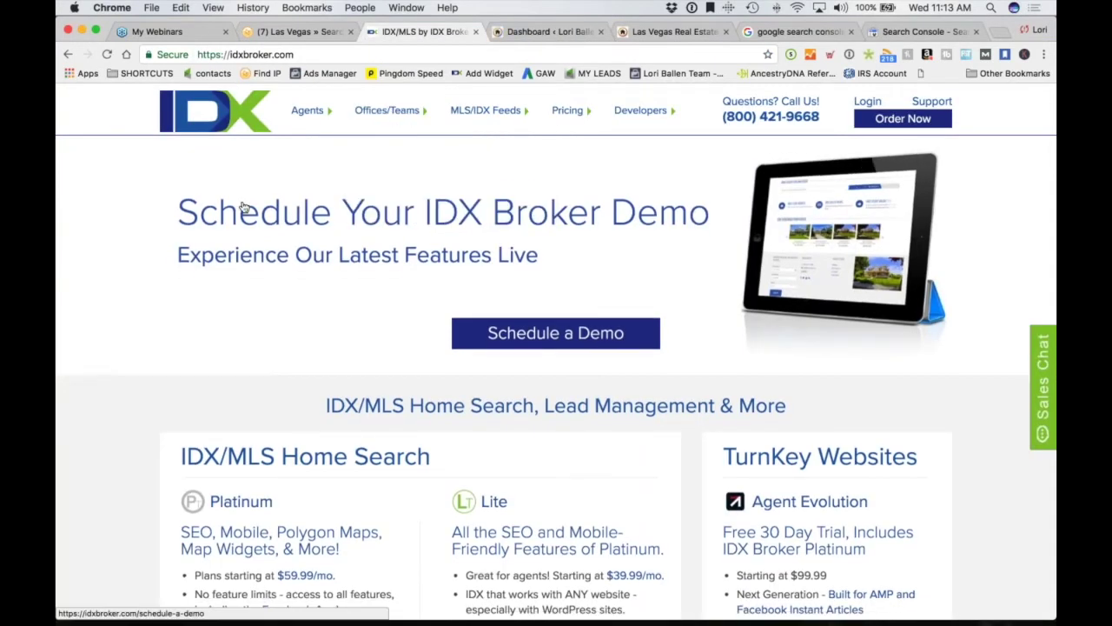
pyautogui.scroll(-1, 768, 145)
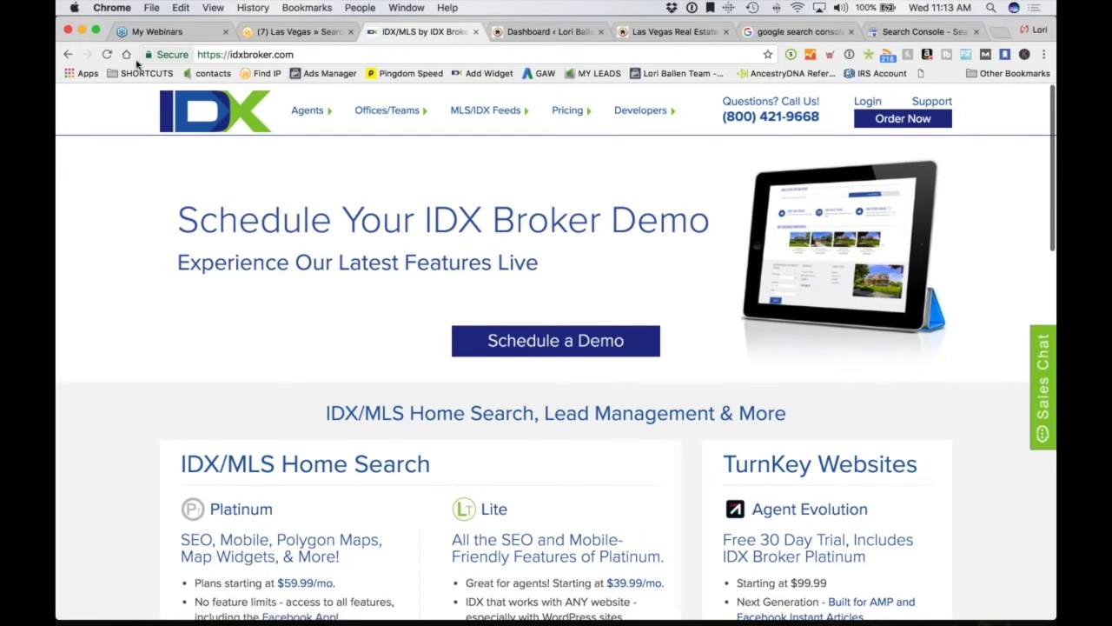
pyautogui.click(300, 31)
pyautogui.scroll(-1, 298, 220)
pyautogui.scroll(-5, 298, 222)
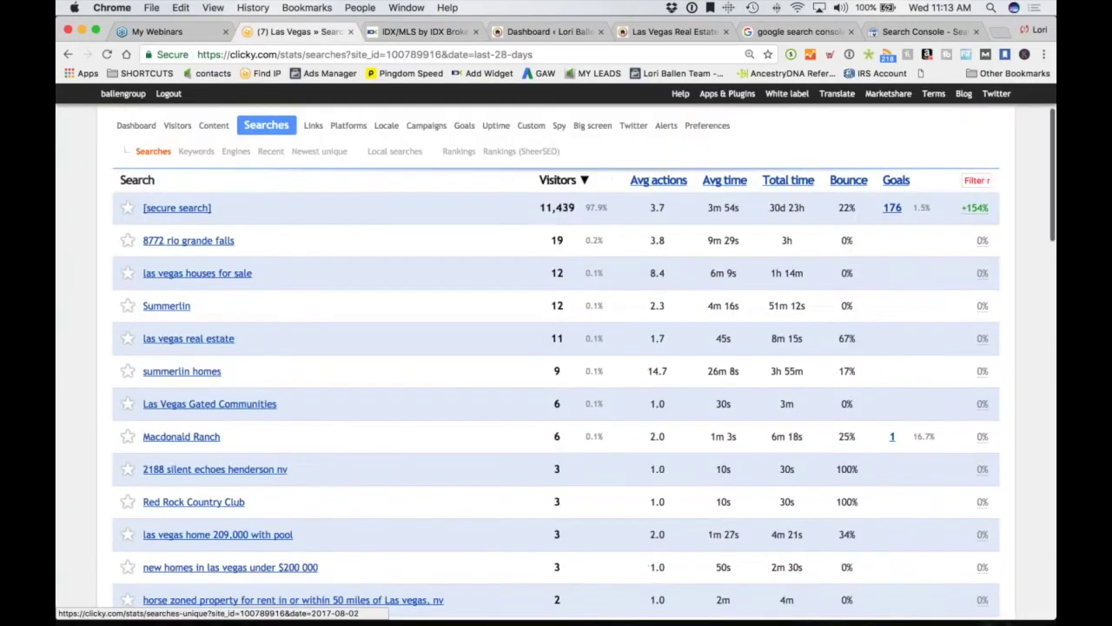
pyautogui.scroll(-1, 278, 227)
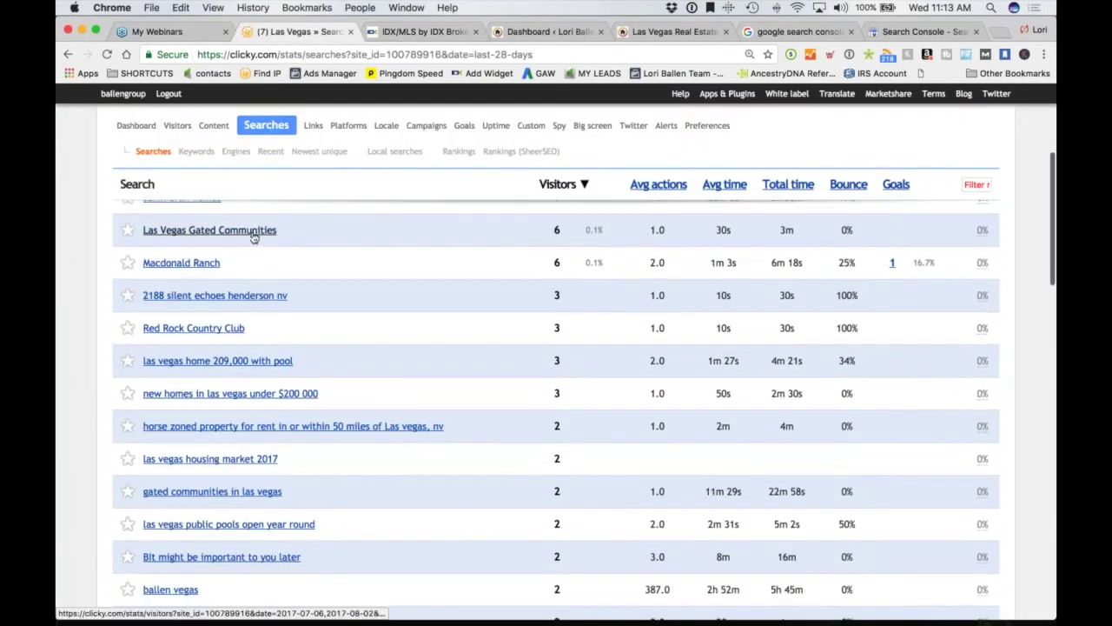
pyautogui.click(251, 231)
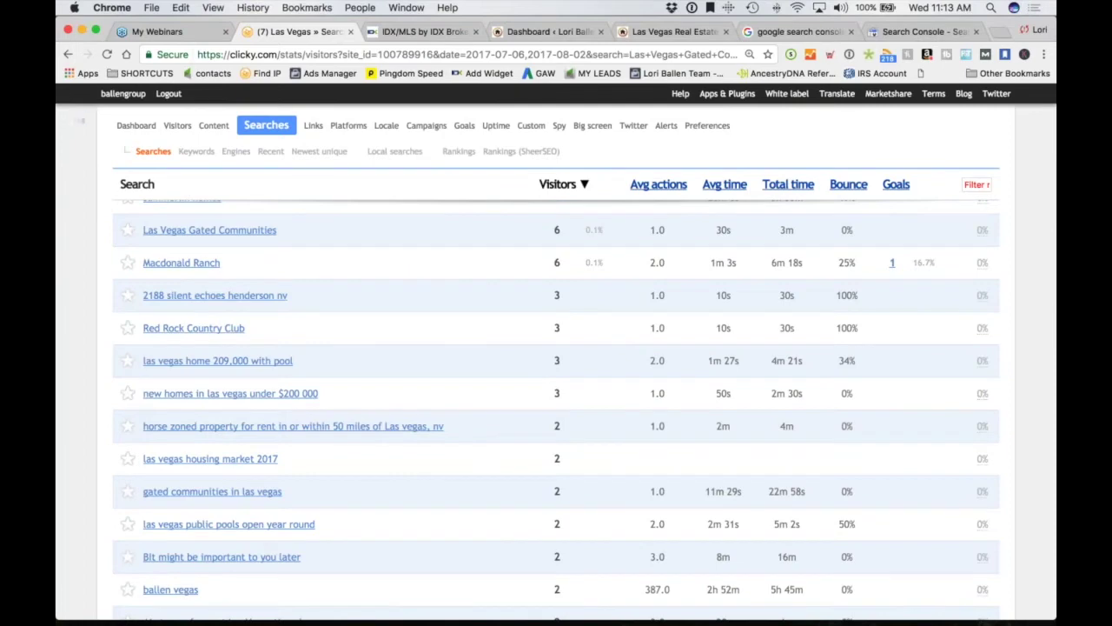
# - Examine the visitor summary and individual sessions for the Las Vegas Gated Communities search, including the pages each visitor viewed
pyautogui.scroll(-5, 405, 306)
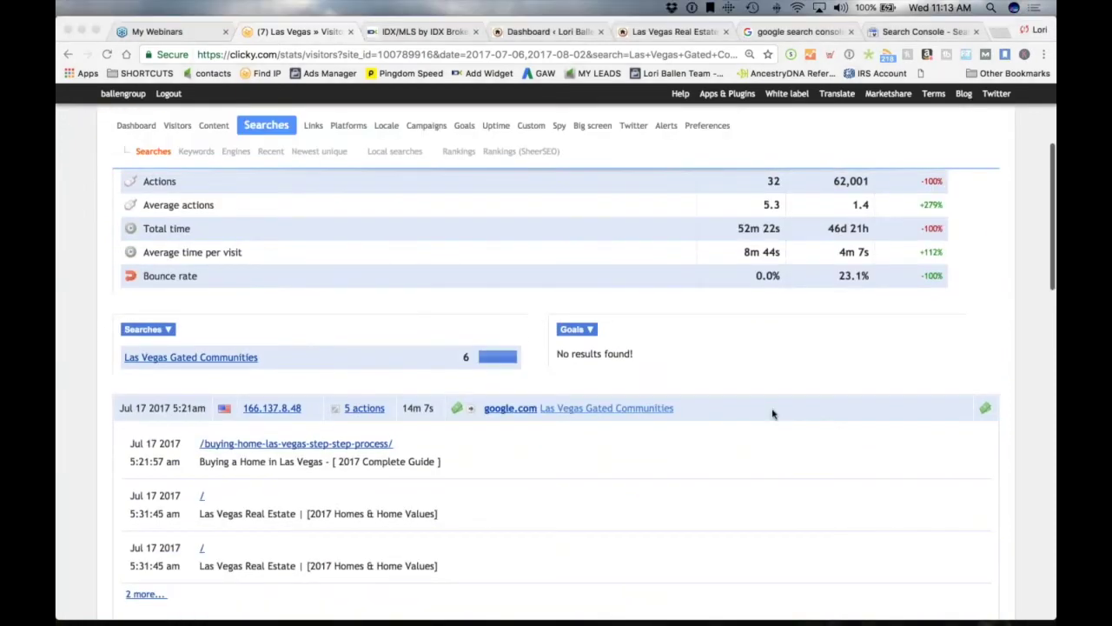
pyautogui.scroll(-3, 392, 327)
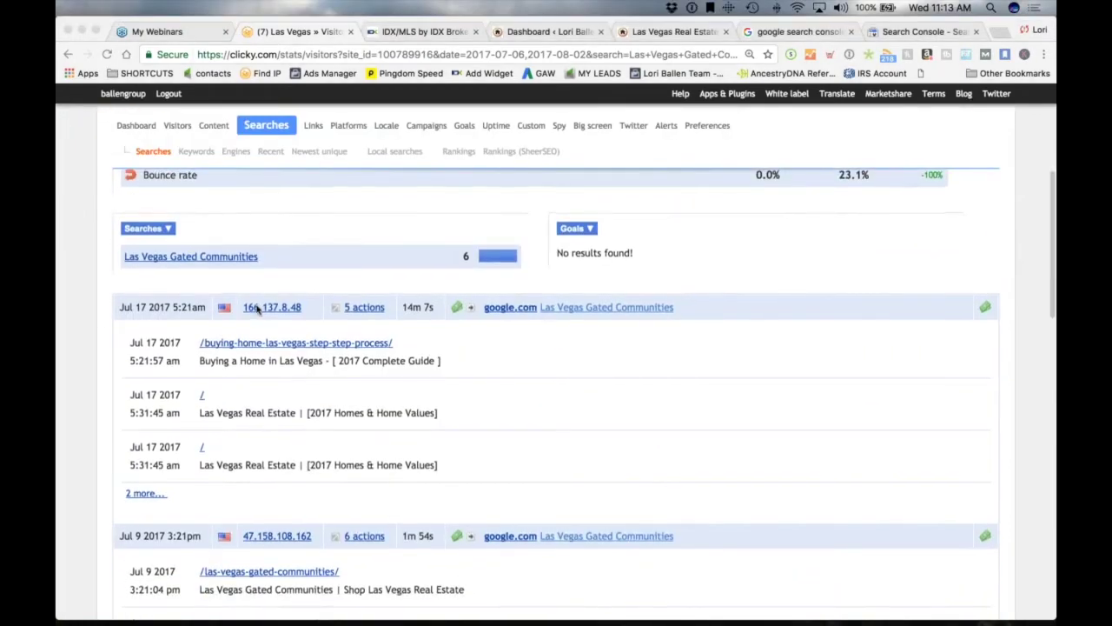
pyautogui.scroll(1, 530, 347)
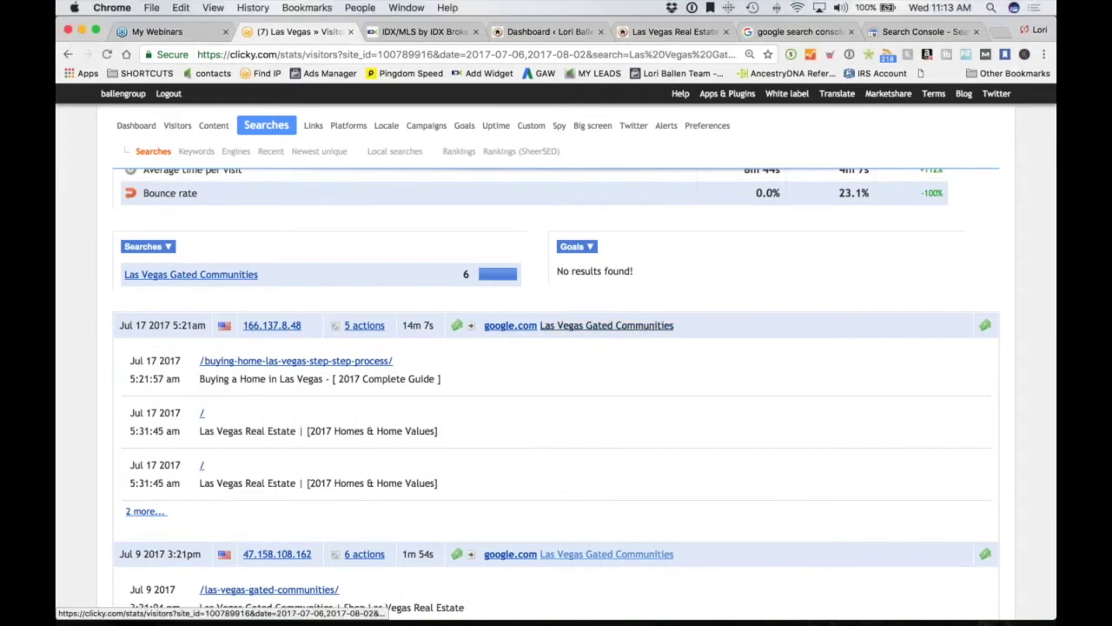
pyautogui.scroll(5, 380, 322)
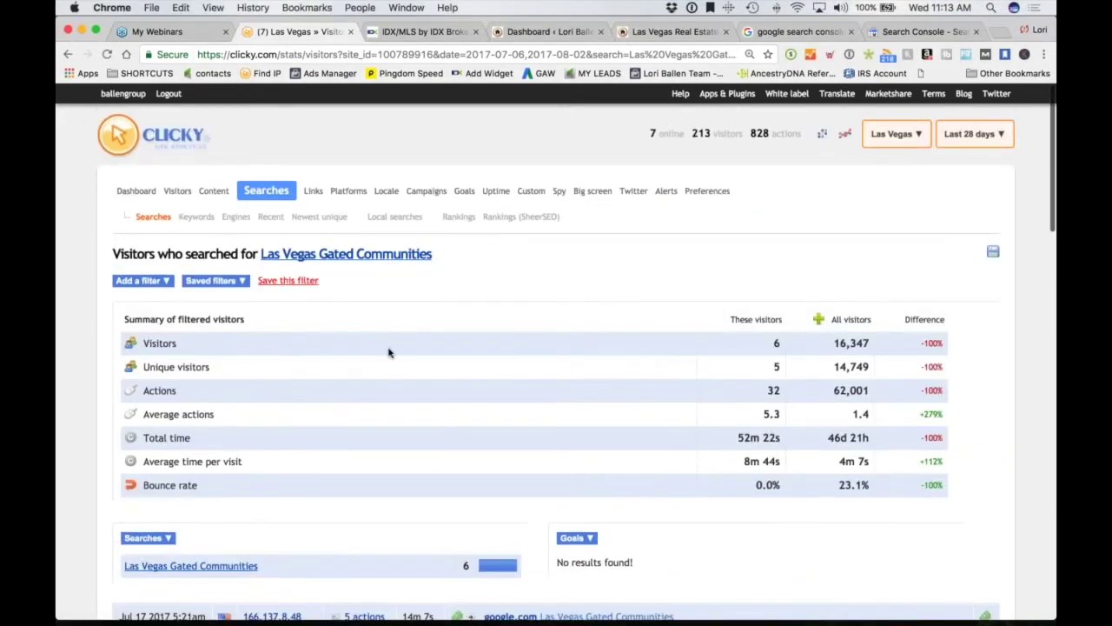
pyautogui.scroll(-8, 387, 352)
pyautogui.scroll(-6, 460, 414)
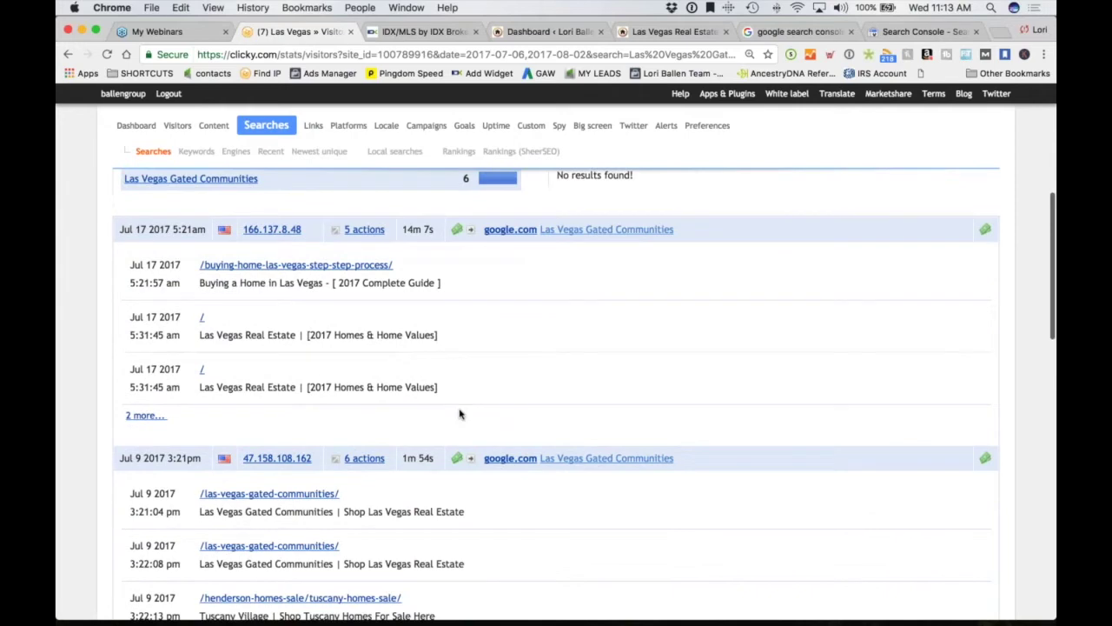
# - Open the /las-vegas-gated-communities/ landing page from a visitor session and examine its contents list, home listings and community section
pyautogui.click(300, 381)
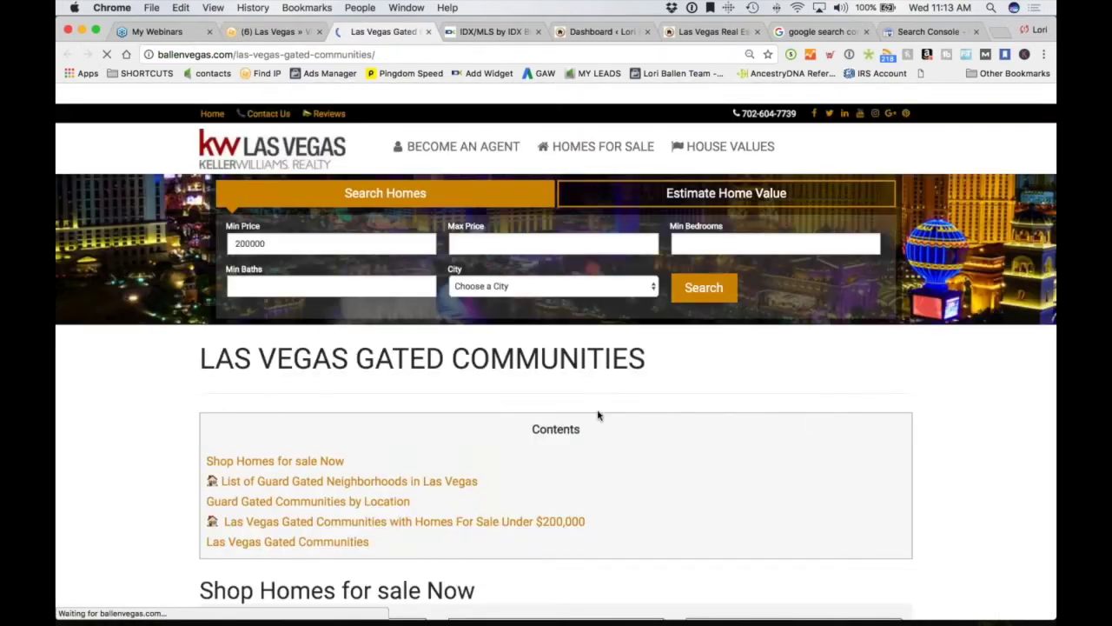
pyautogui.scroll(-5, 181, 366)
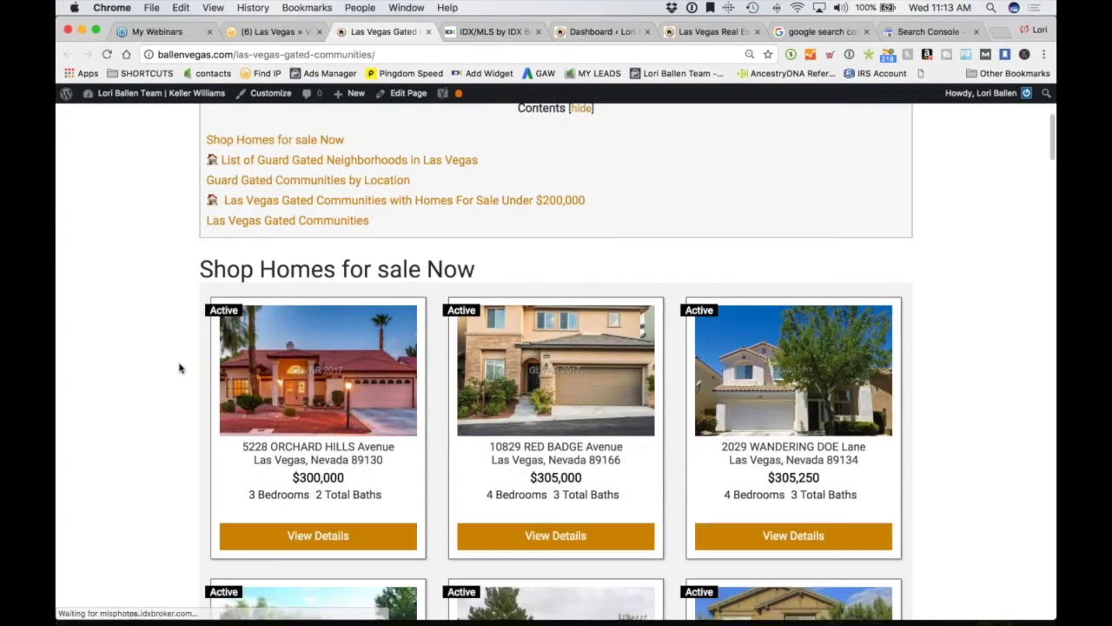
pyautogui.scroll(-2, 180, 367)
pyautogui.scroll(-15, 180, 365)
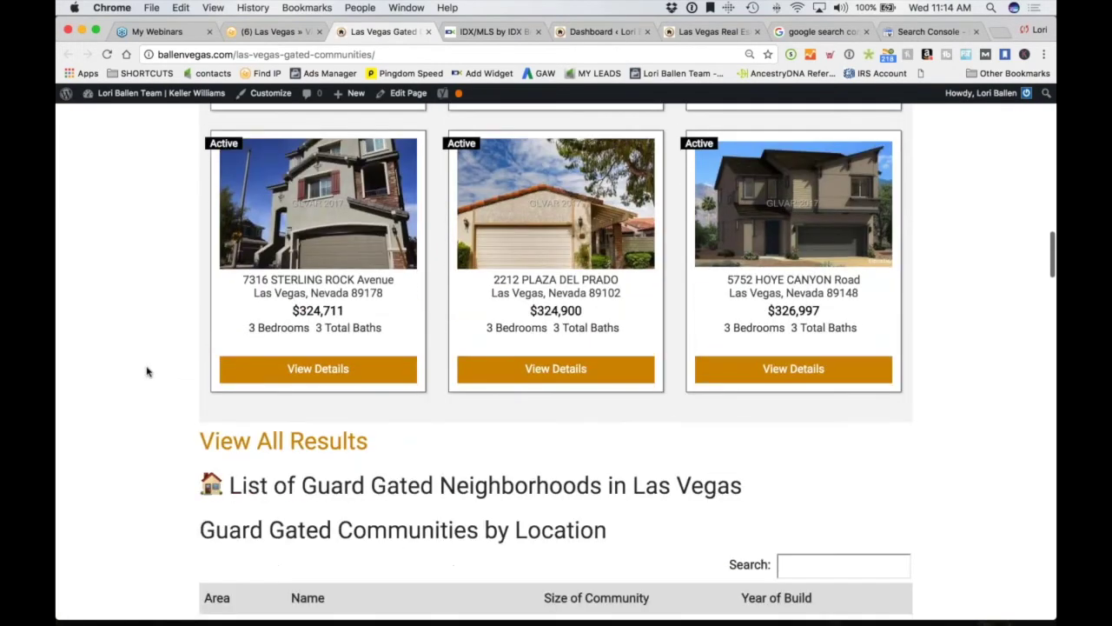
pyautogui.scroll(10, 136, 368)
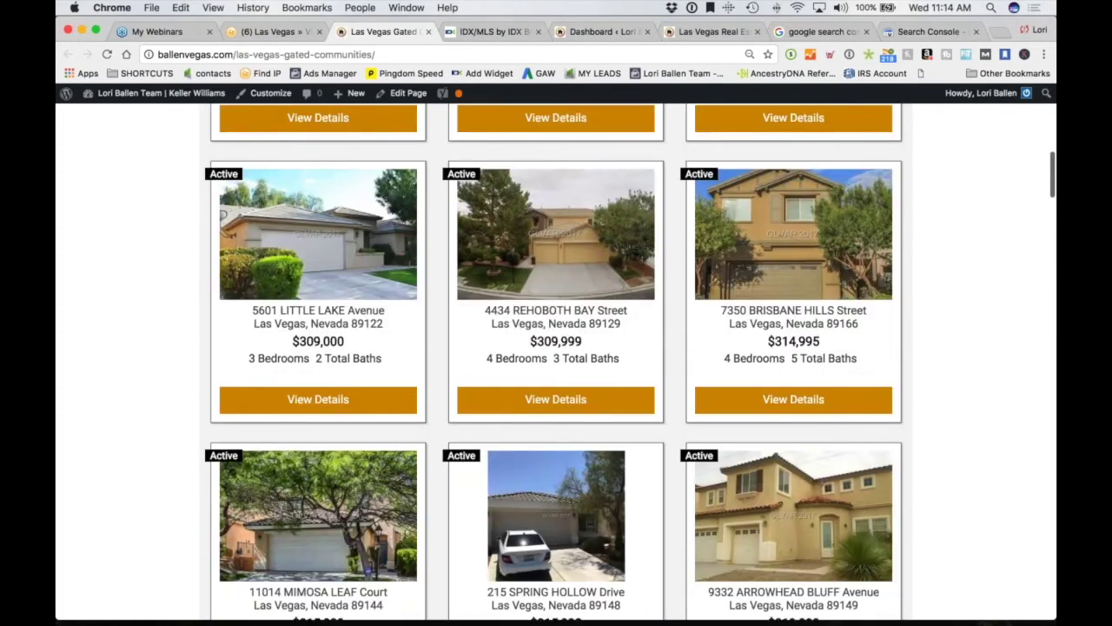
pyautogui.scroll(10, 111, 361)
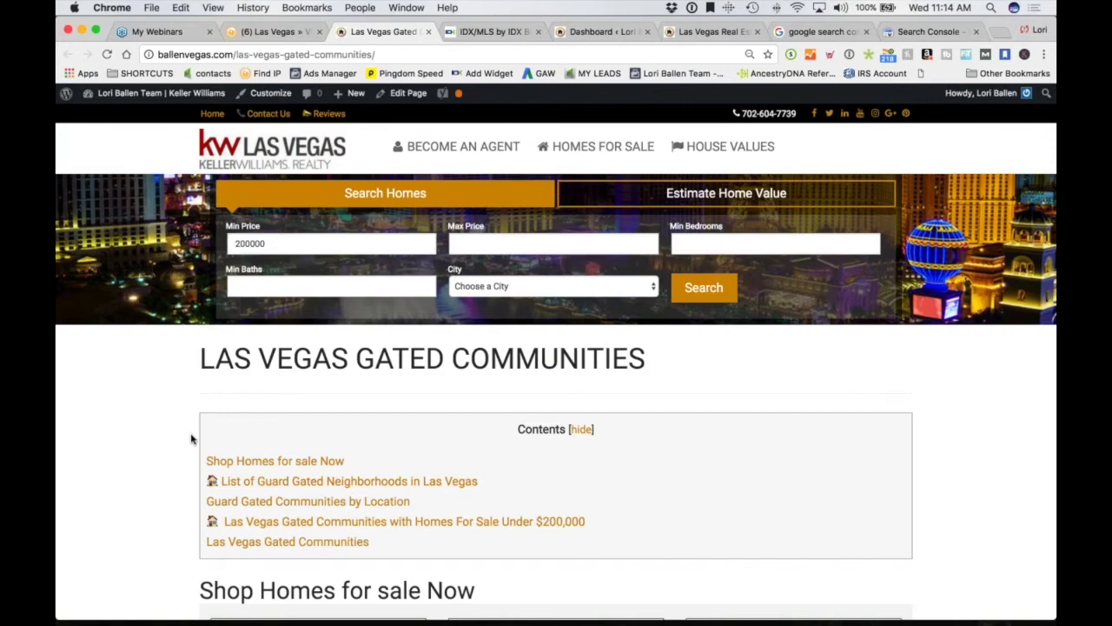
pyautogui.scroll(-6, 191, 439)
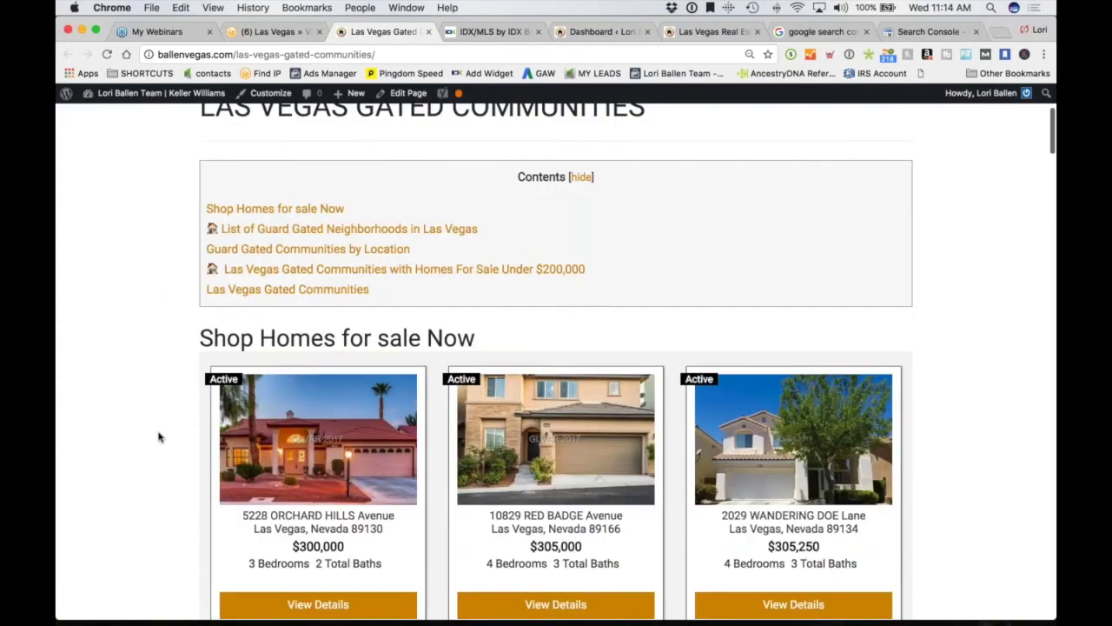
pyautogui.scroll(-2, 157, 436)
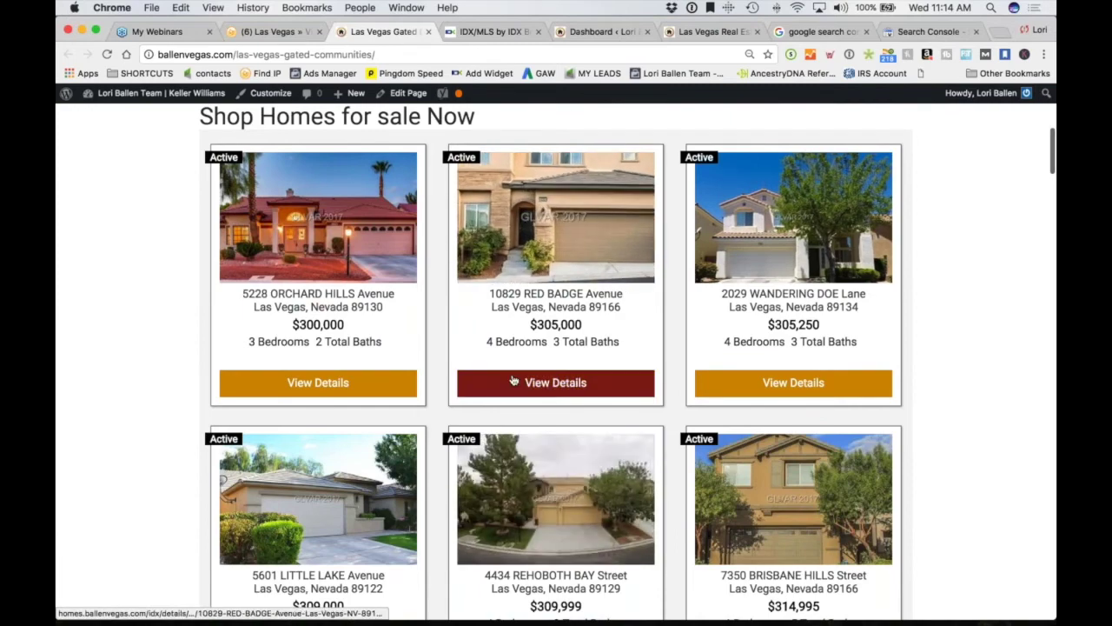
# - Examine the contents list and the Shop Homes for sale Now listings on the Las Vegas Gated Communities page
pyautogui.scroll(1, 513, 380)
pyautogui.scroll(4, 513, 380)
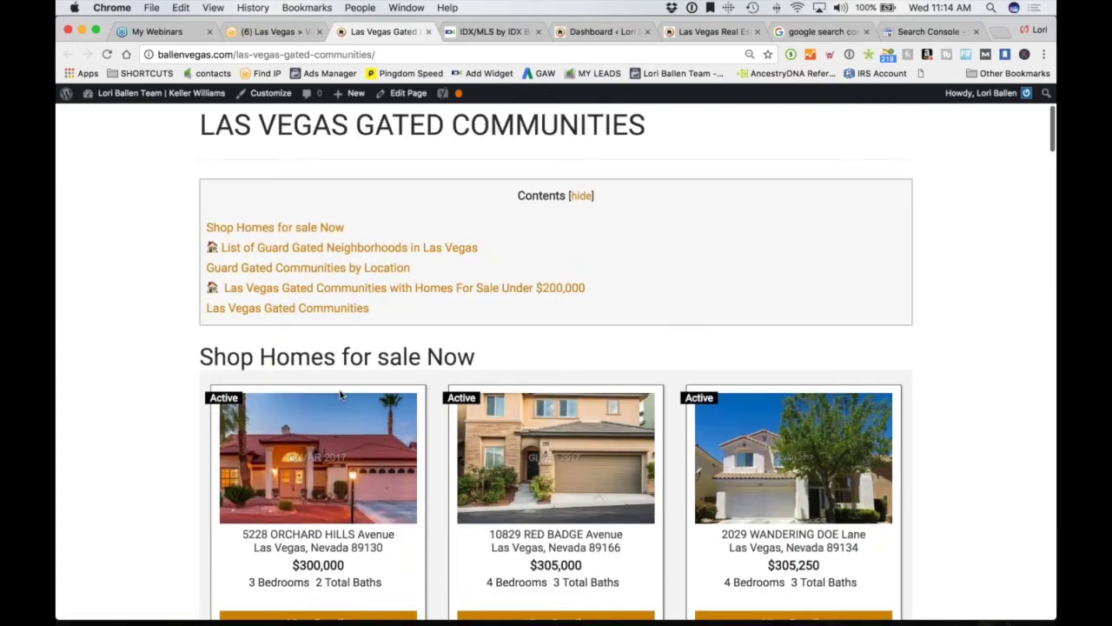
pyautogui.scroll(-1, 319, 344)
pyautogui.scroll(-5, 295, 343)
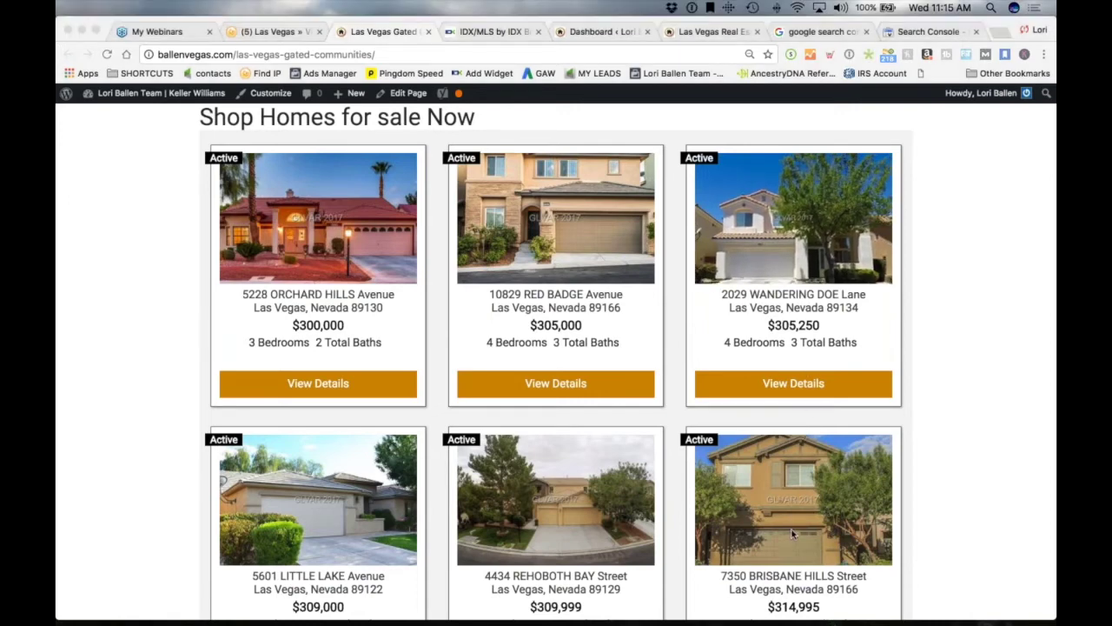
pyautogui.scroll(2, 133, 406)
pyautogui.scroll(4, 133, 406)
pyautogui.scroll(-7, 133, 407)
pyautogui.scroll(2, 133, 408)
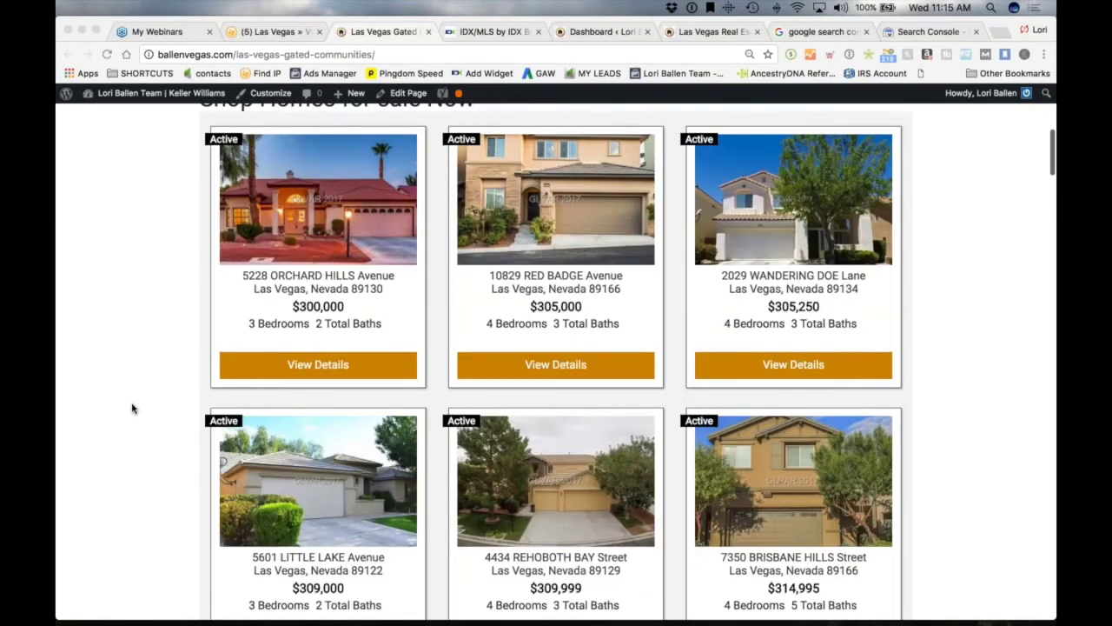
pyautogui.scroll(1, 132, 409)
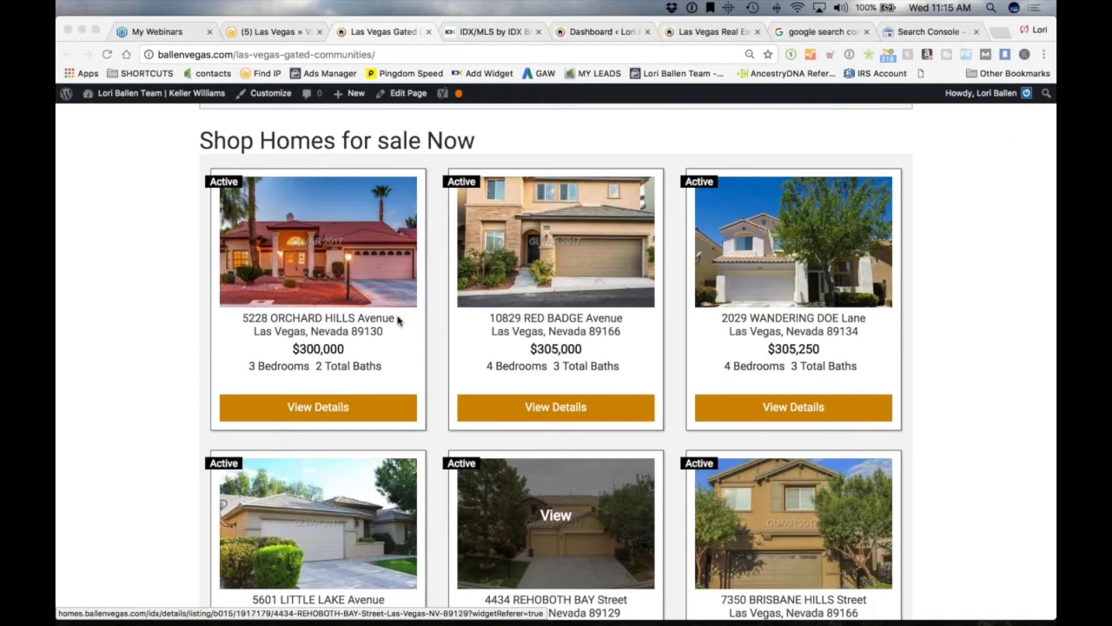
# - Open the IDX Broker Middleware login page from the IDX Broker site and log in with the saved credentials
pyautogui.click(493, 33)
pyautogui.click(867, 102)
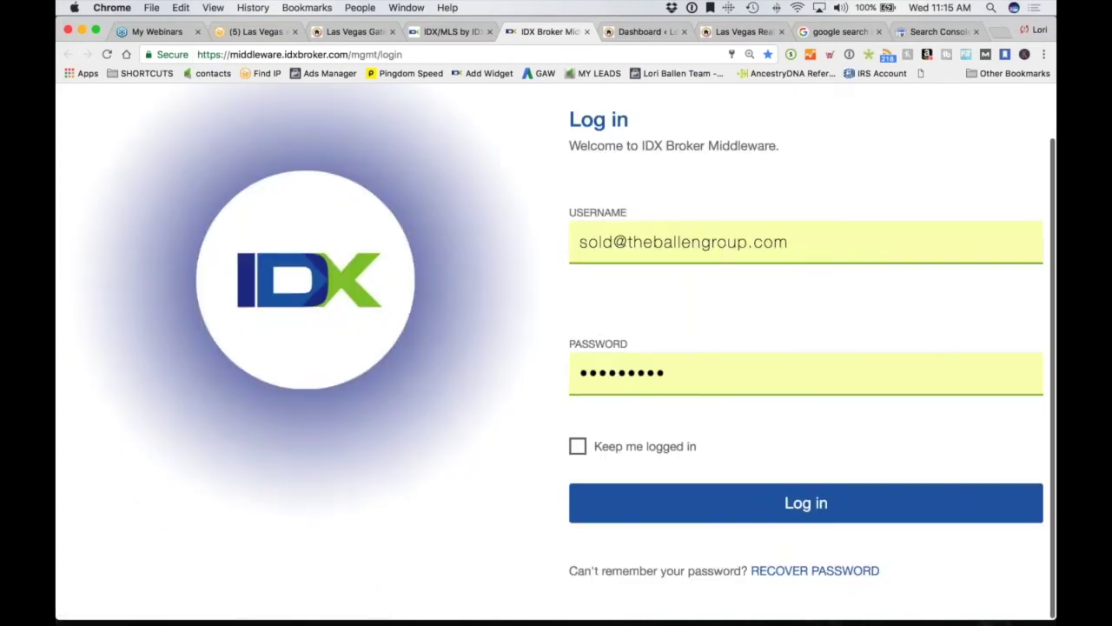
pyautogui.click(652, 503)
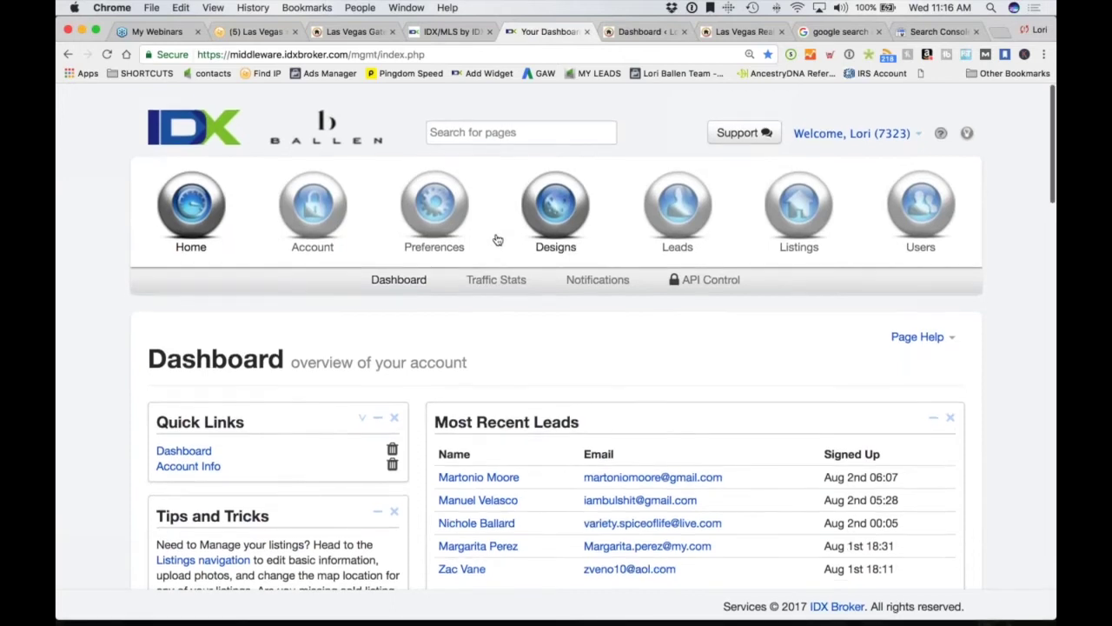
# - Glance over the IDX Broker dashboard, then open the page for creating a new widget in the Designs section
pyautogui.scroll(-2, 747, 259)
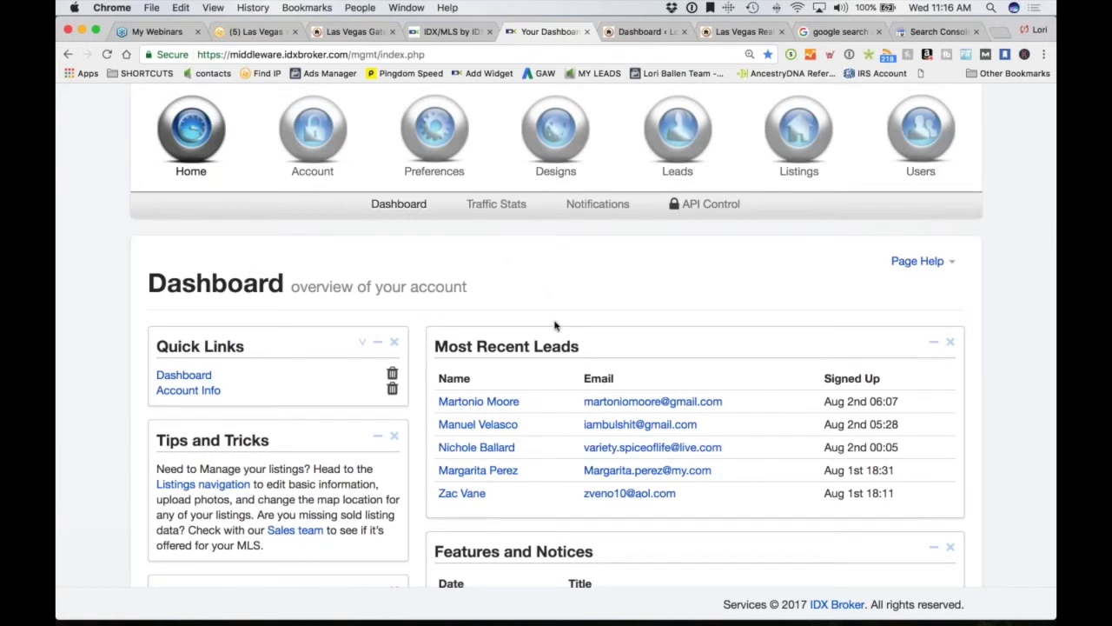
pyautogui.scroll(3, 591, 318)
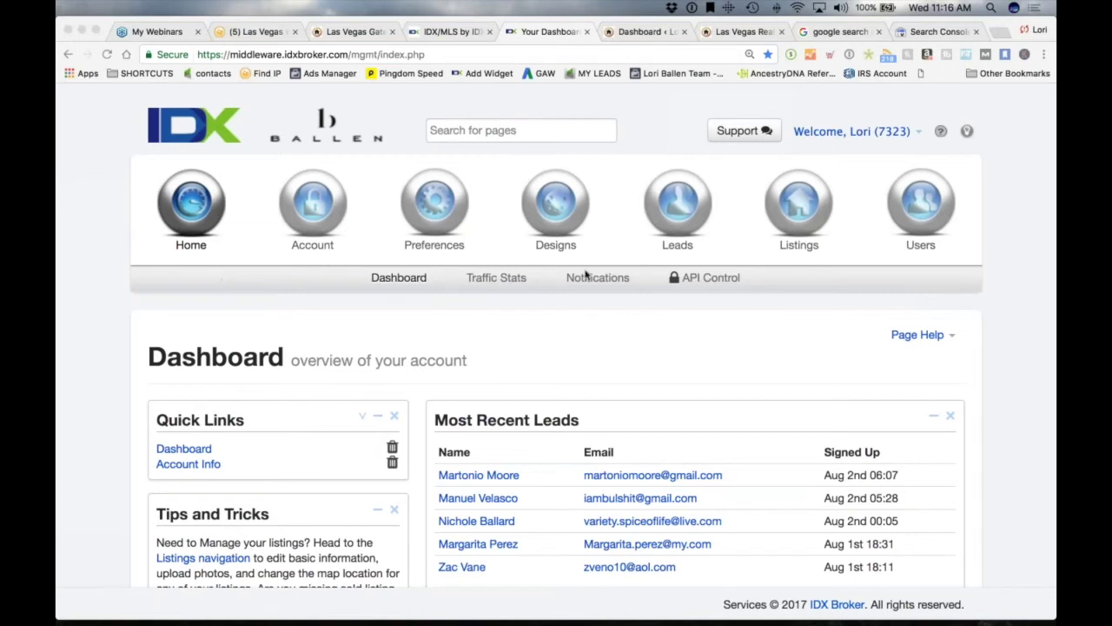
pyautogui.click(561, 222)
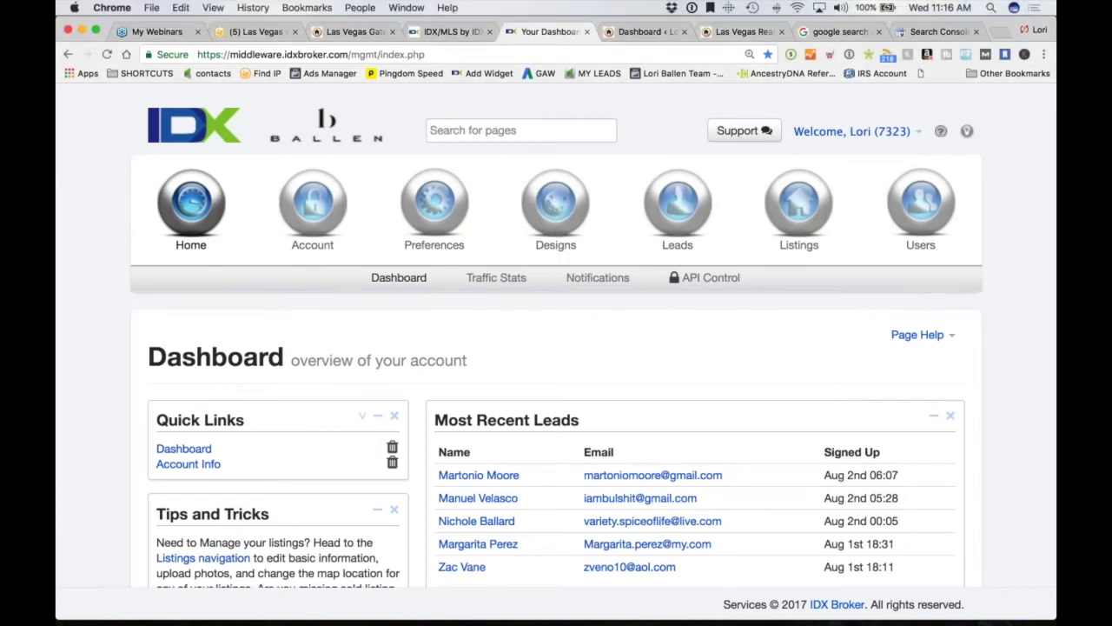
pyautogui.click(562, 226)
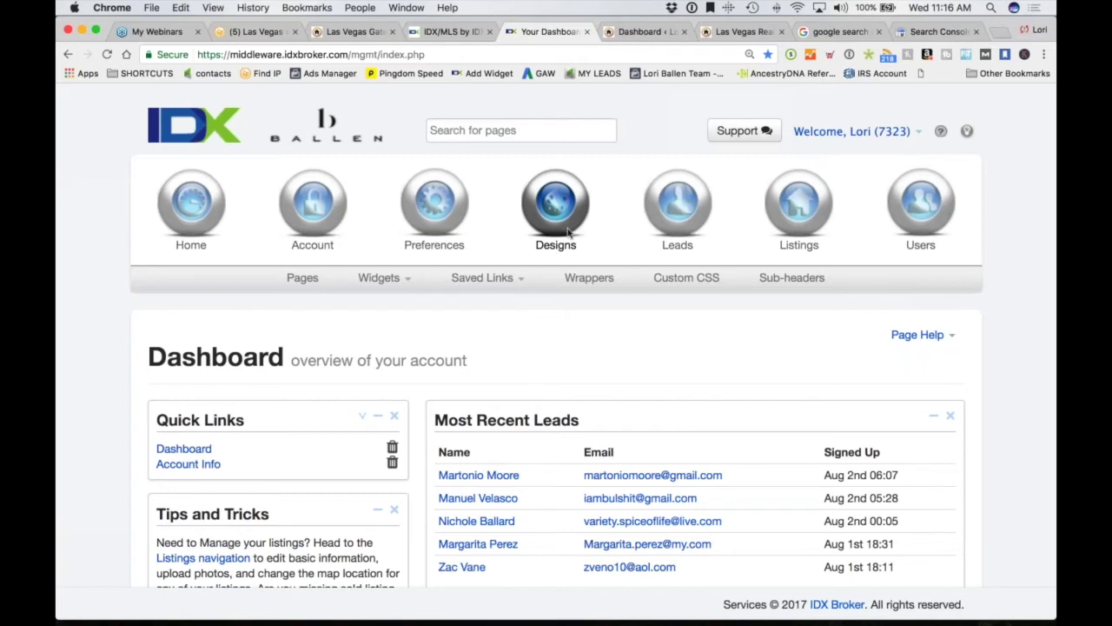
pyautogui.scroll(-1, 339, 273)
pyautogui.click(378, 263)
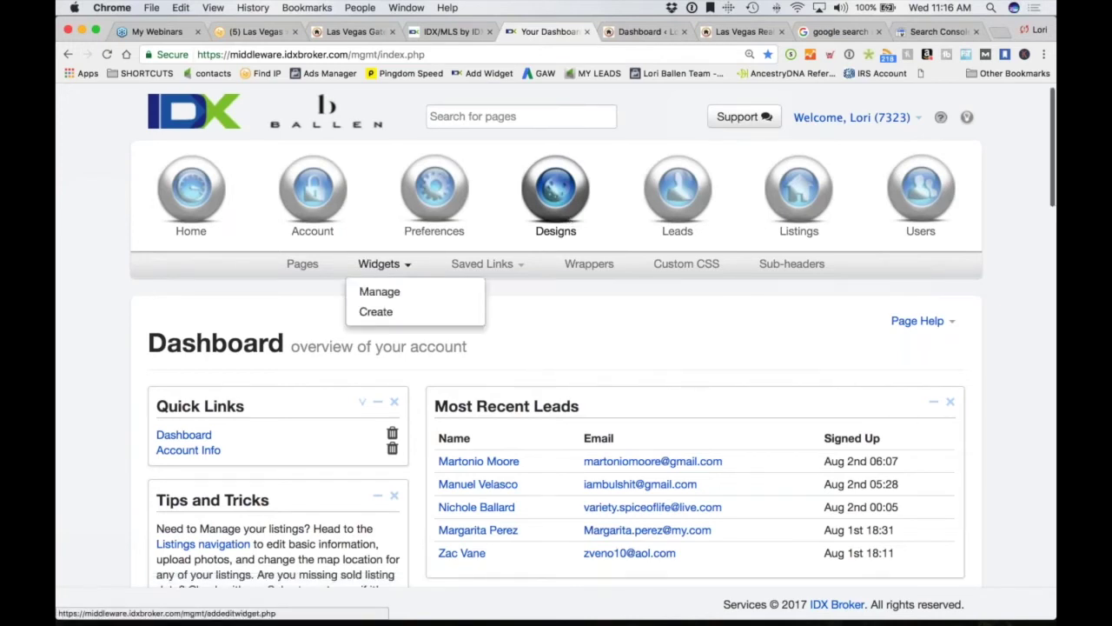
pyautogui.click(376, 312)
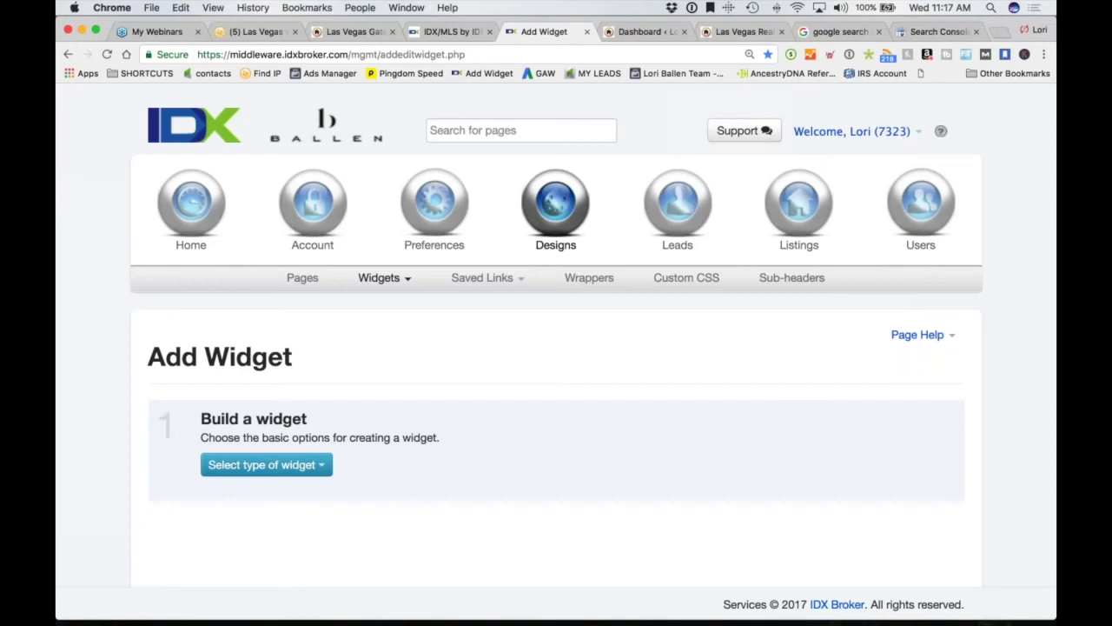
# - Build a Showcase widget that features properties from a Custom Search, using the Advanced Search page
pyautogui.scroll(-1, 391, 321)
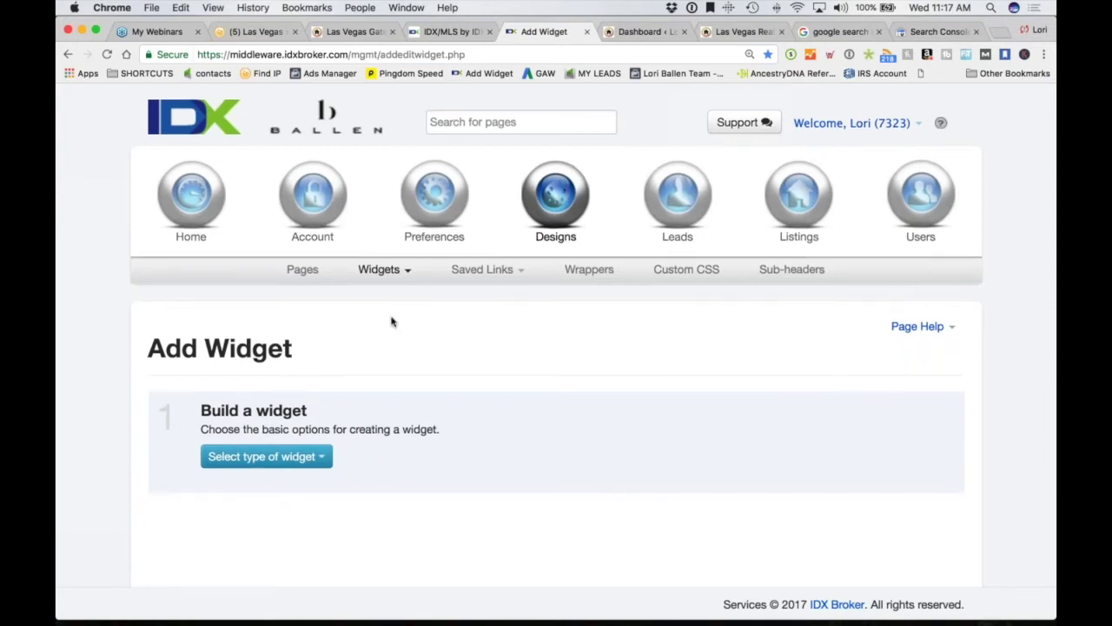
pyautogui.scroll(-2, 391, 322)
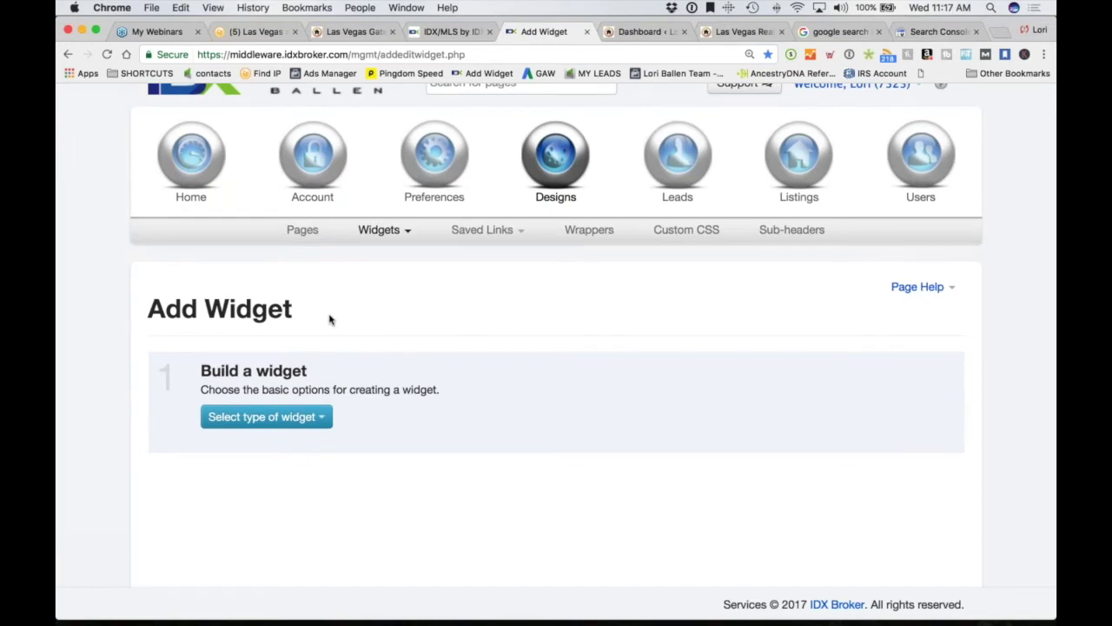
pyautogui.scroll(-5, 329, 320)
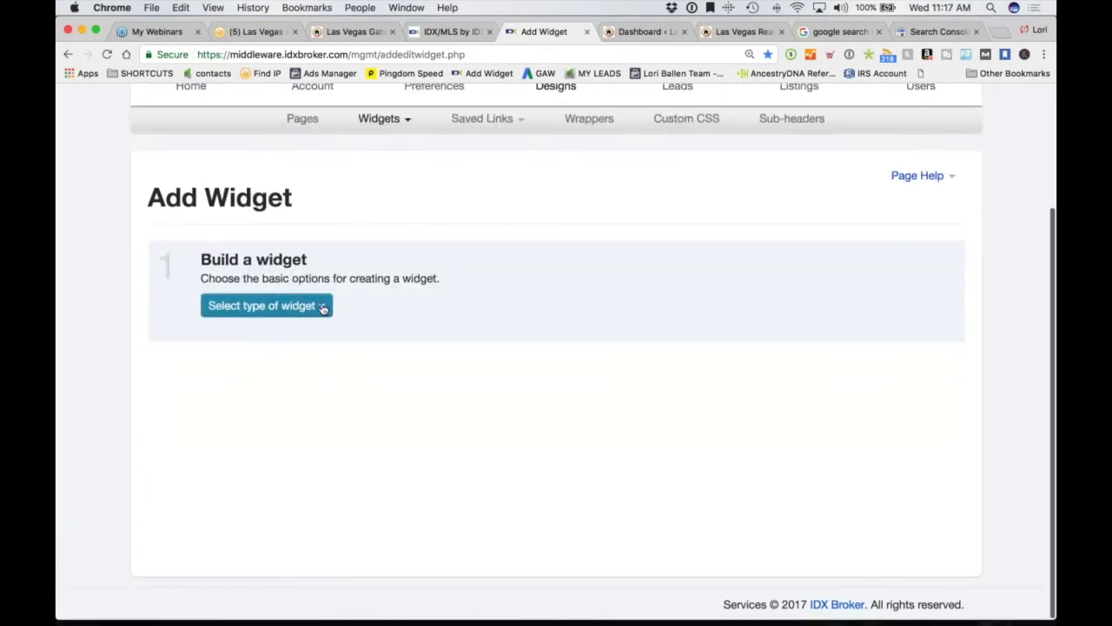
pyautogui.click(322, 306)
pyautogui.click(252, 354)
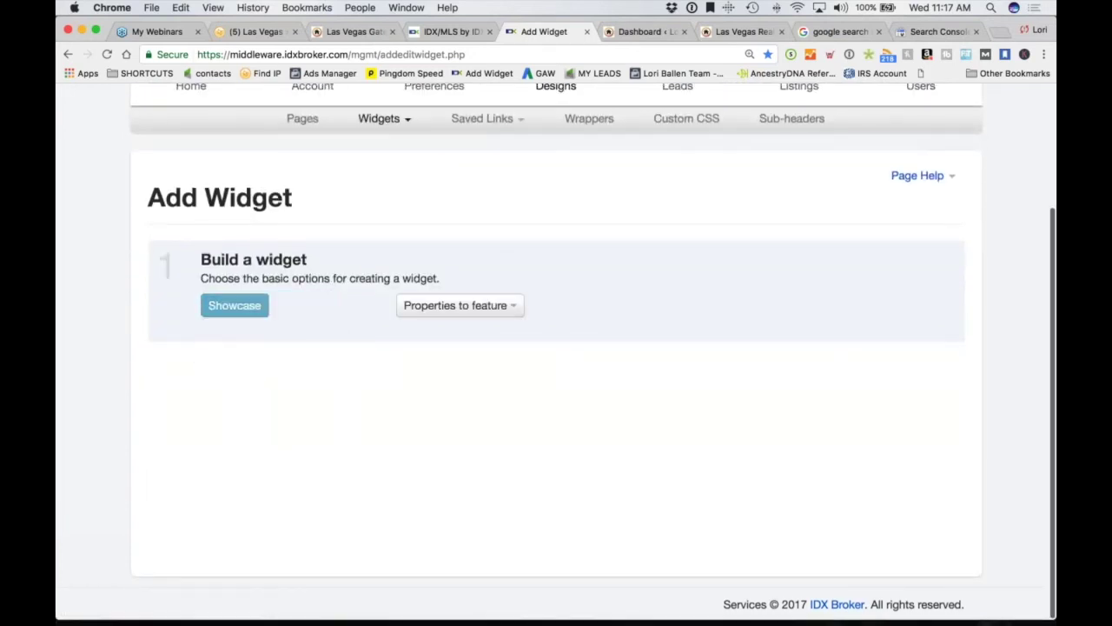
pyautogui.click(468, 311)
pyautogui.click(449, 435)
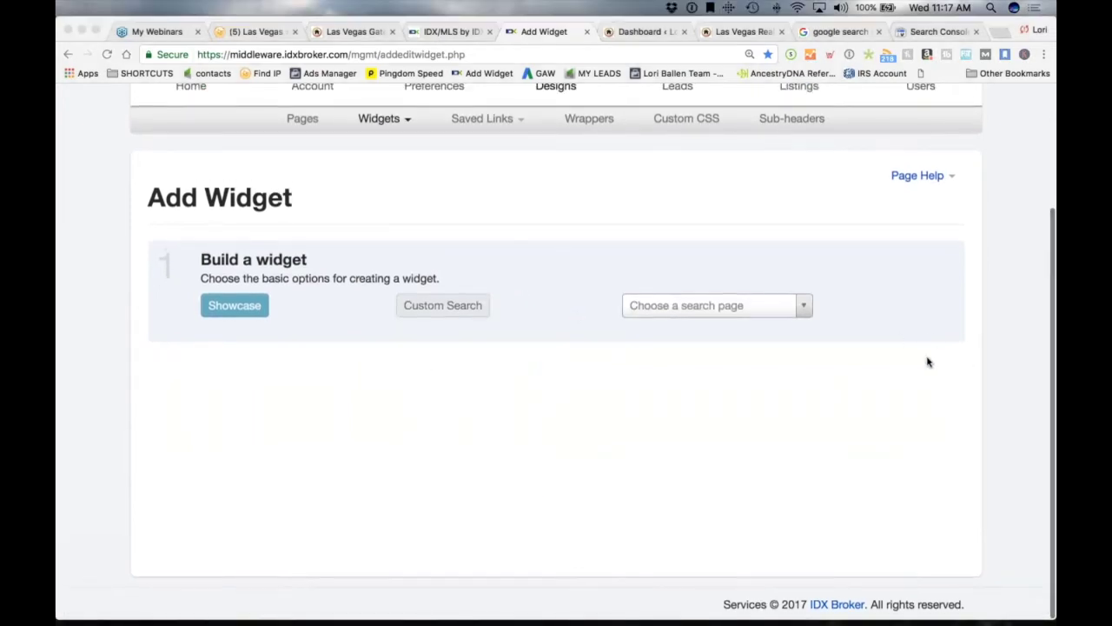
pyautogui.click(721, 306)
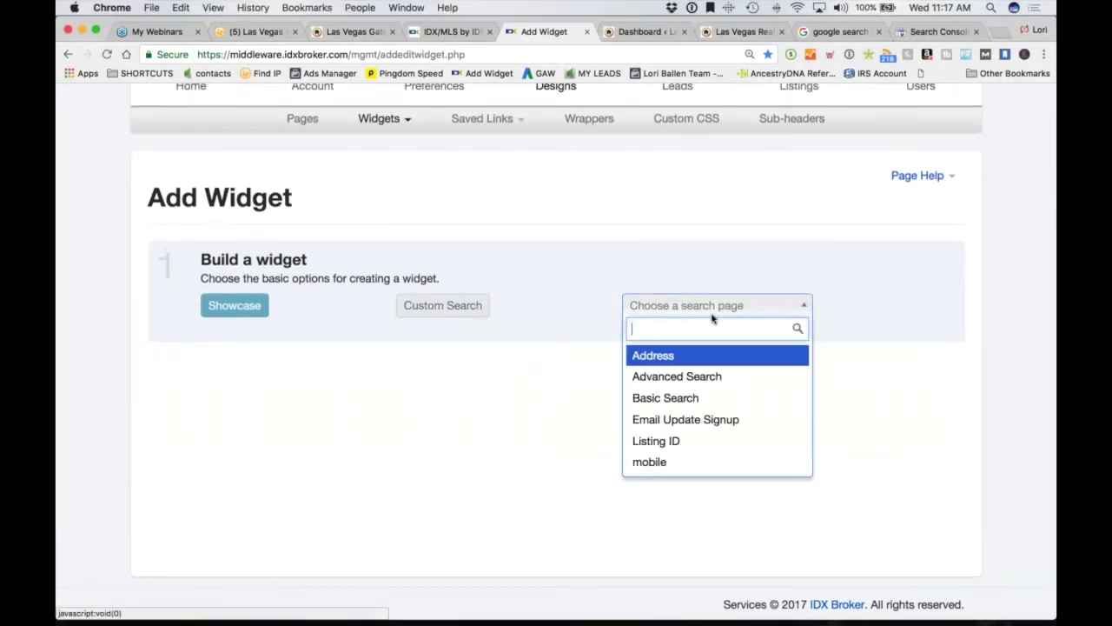
pyautogui.click(699, 380)
# - Examine the widget's advanced search criteria, from property type and neighborhood down to the Association Features Available options
pyautogui.scroll(-1, 178, 343)
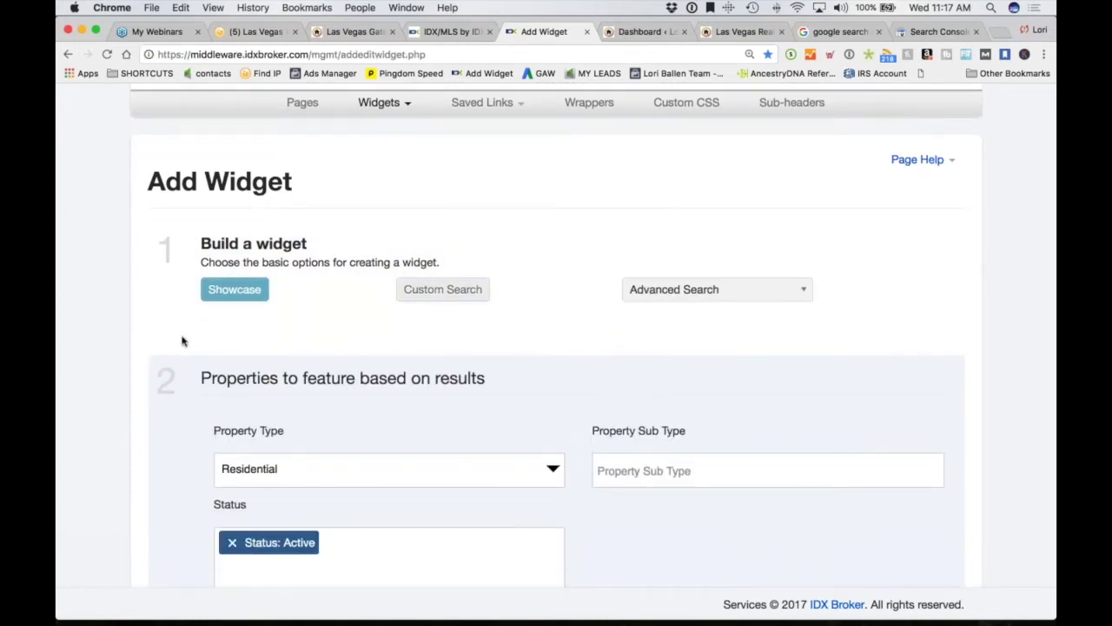
pyautogui.scroll(-7, 183, 340)
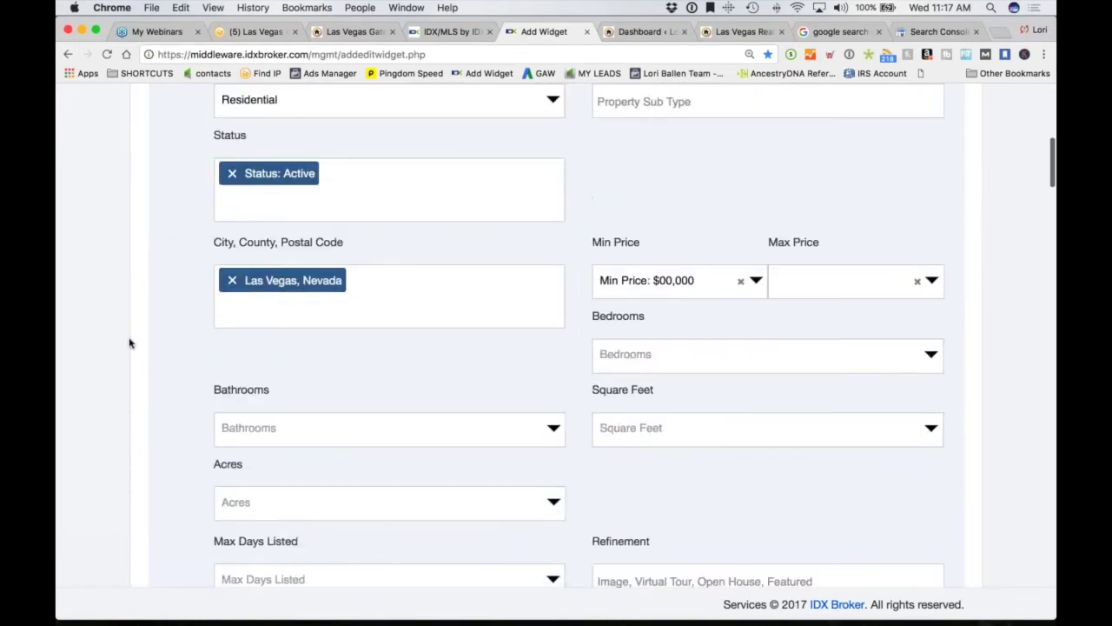
pyautogui.scroll(-10, 130, 344)
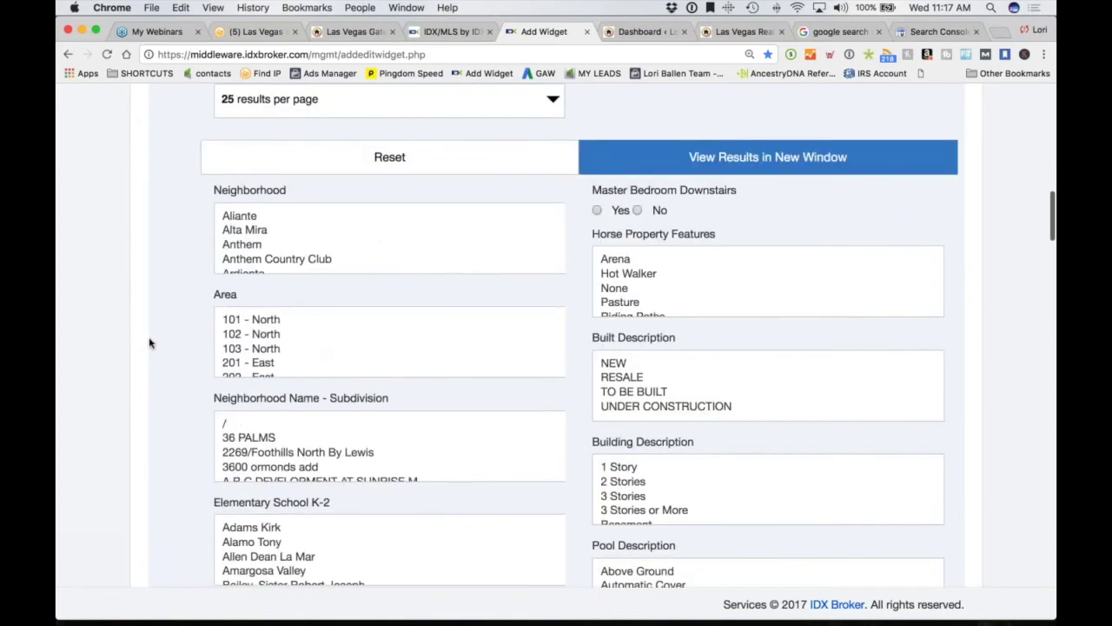
pyautogui.scroll(-9, 149, 343)
pyautogui.scroll(-12, 148, 343)
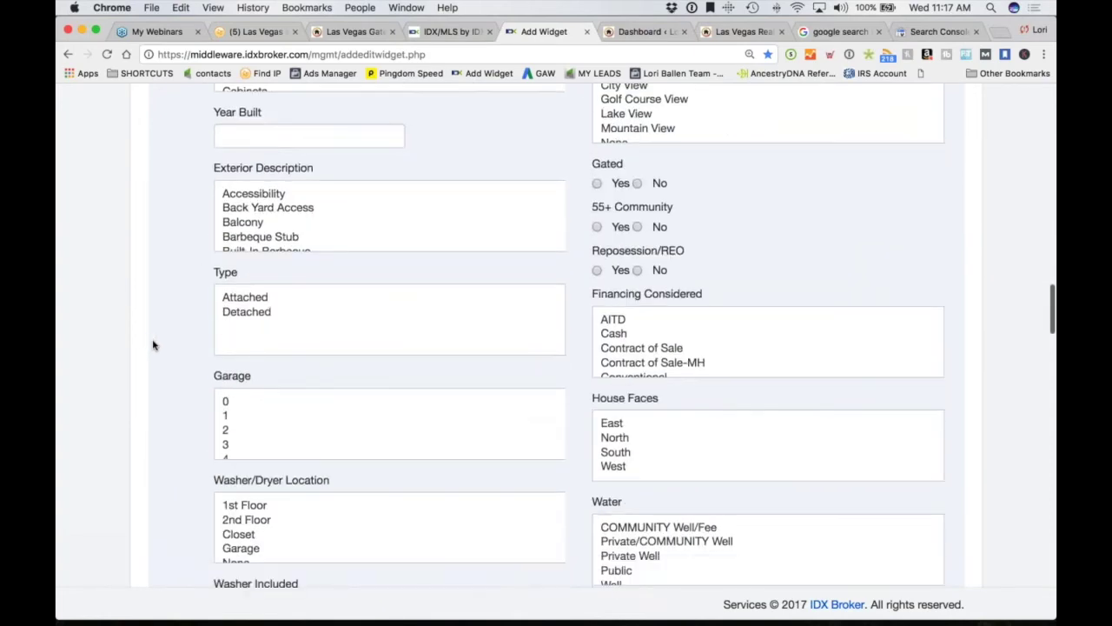
pyautogui.scroll(-13, 152, 345)
pyautogui.scroll(-11, 150, 349)
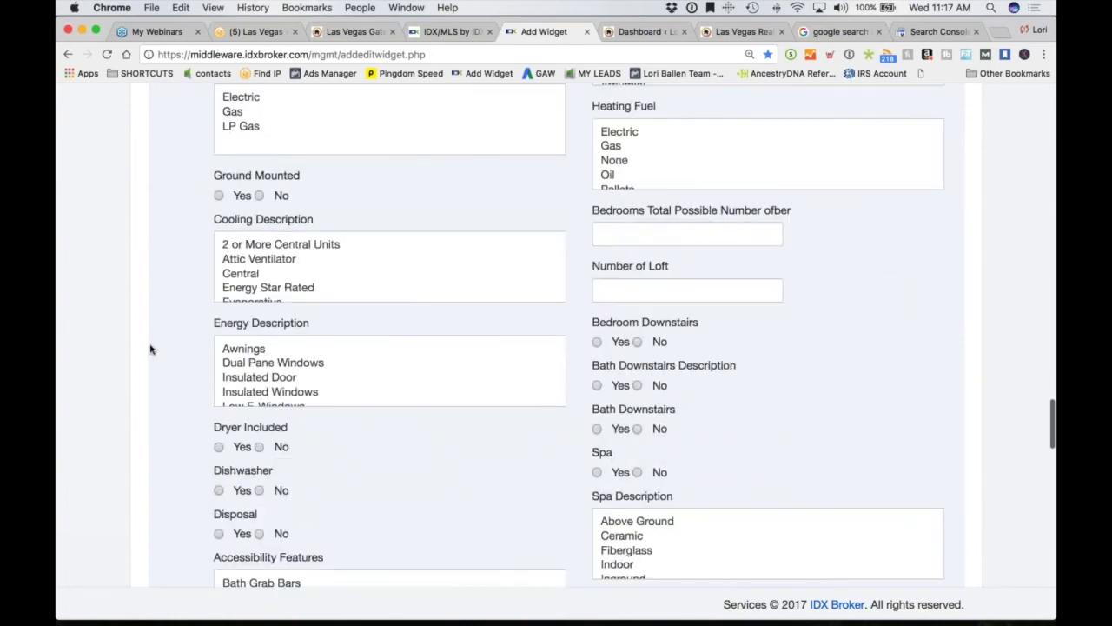
pyautogui.scroll(-12, 148, 350)
pyautogui.scroll(-6, 147, 352)
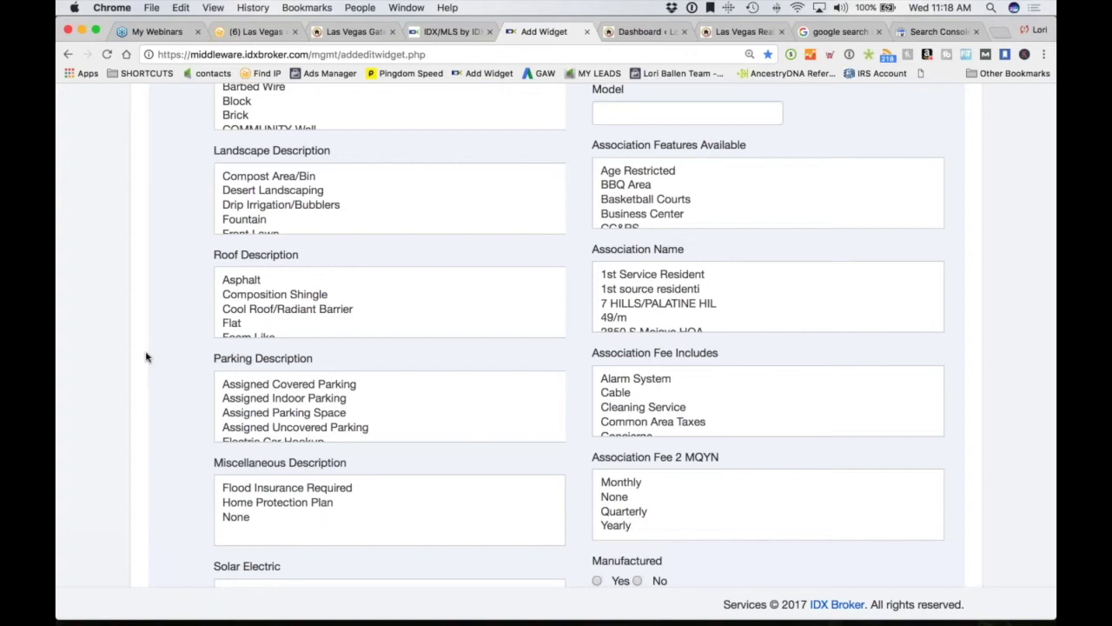
pyautogui.scroll(5, 146, 356)
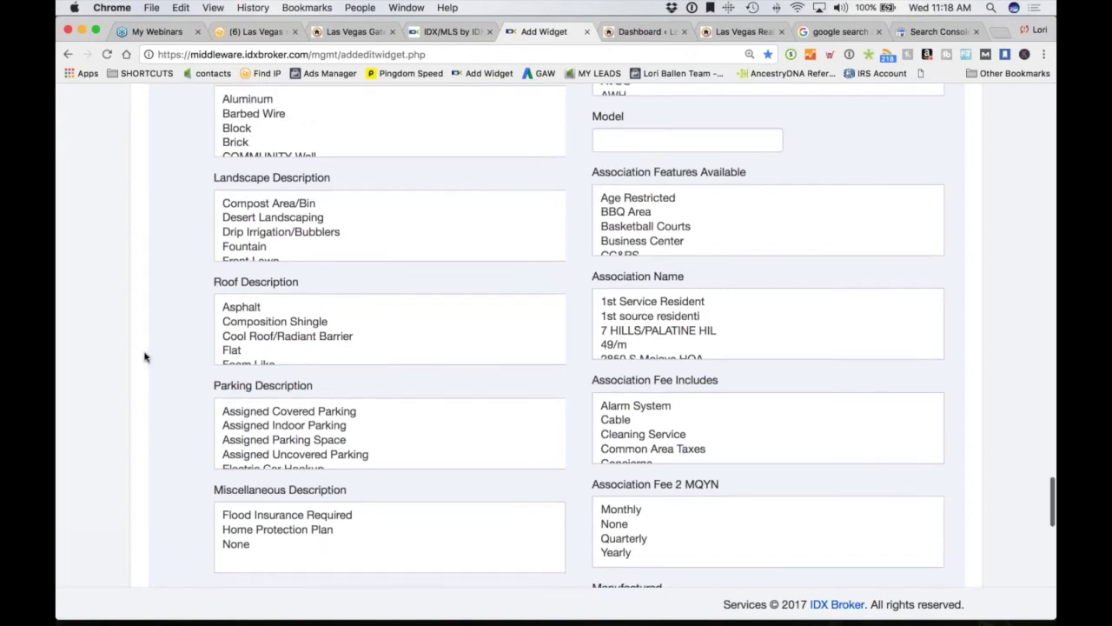
pyautogui.scroll(4, 145, 356)
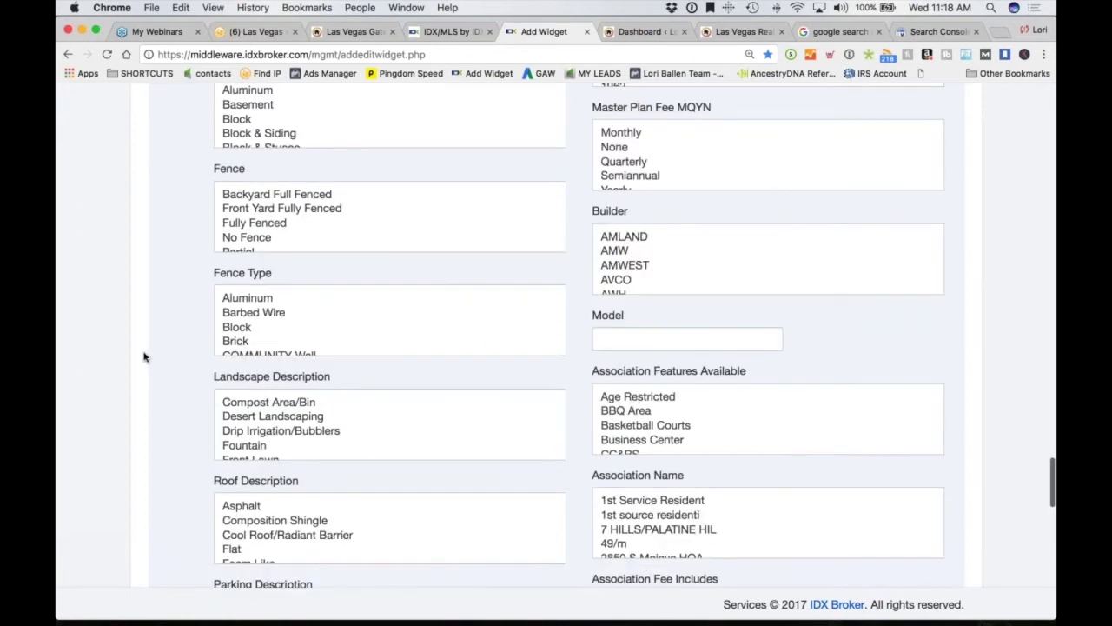
pyautogui.scroll(-2, 228, 338)
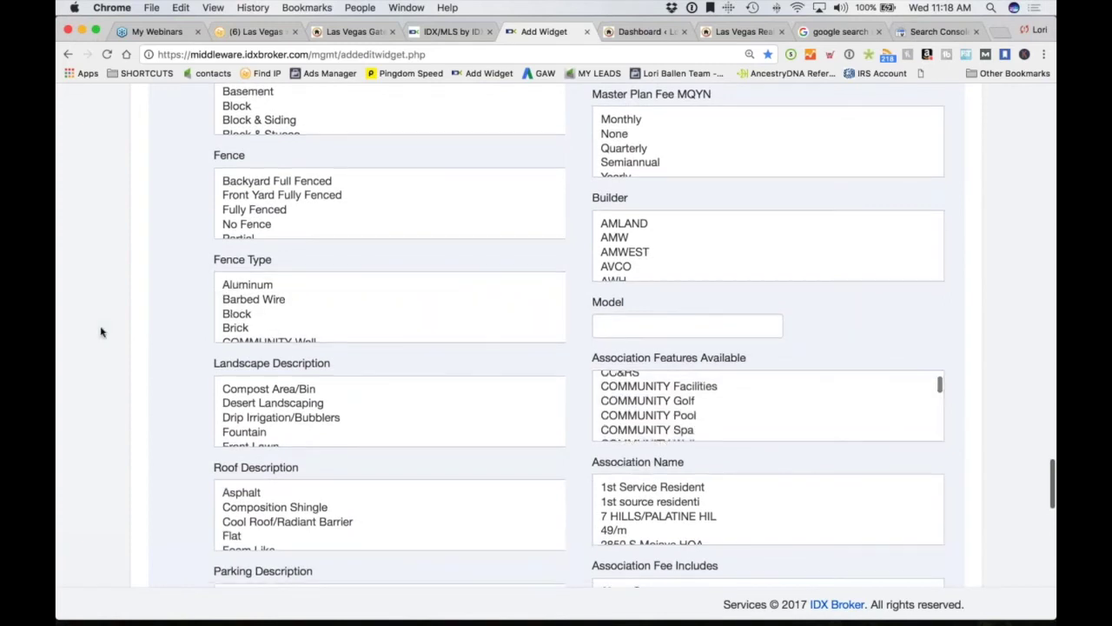
pyautogui.scroll(-3, 100, 332)
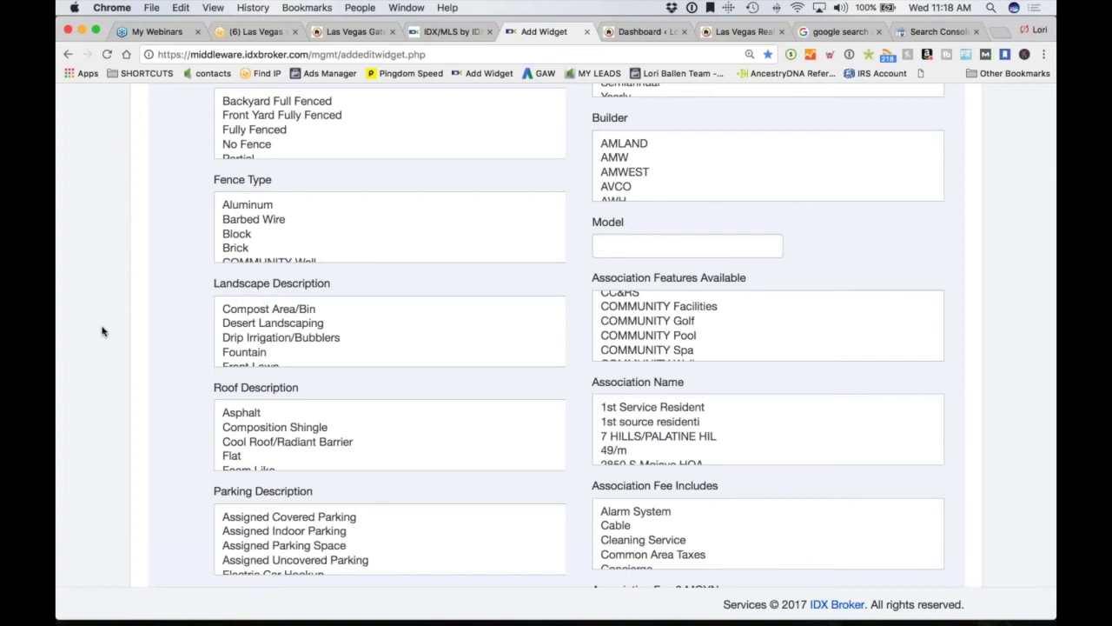
# - Look back over the detailed property filters and review the basic criteria such as status, city, price, bedrooms and square feet
pyautogui.scroll(10, 101, 331)
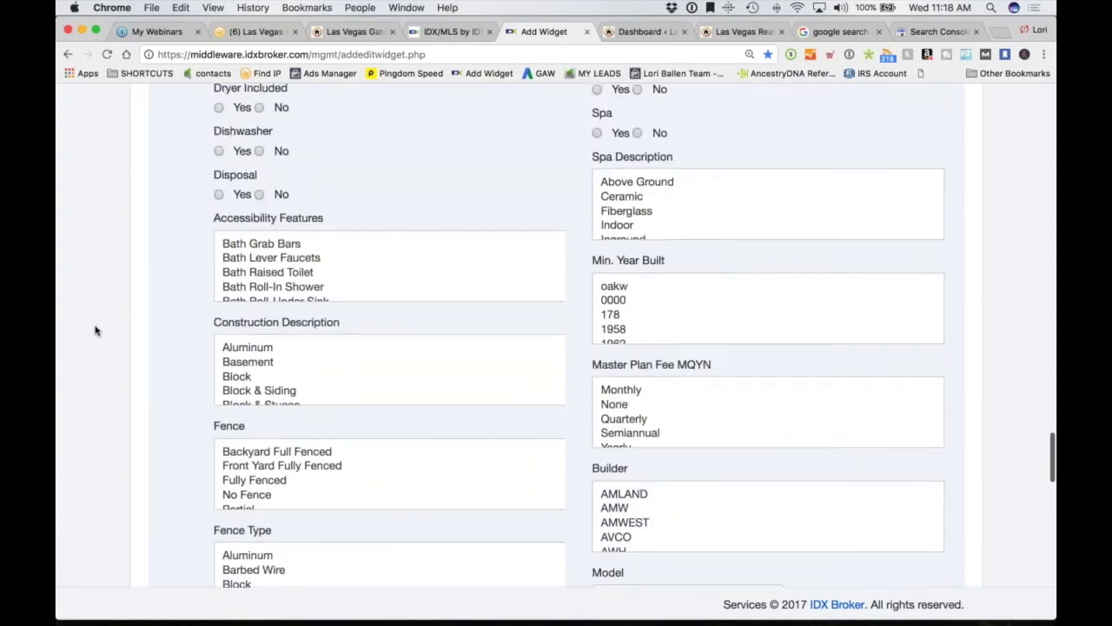
pyautogui.scroll(11, 113, 348)
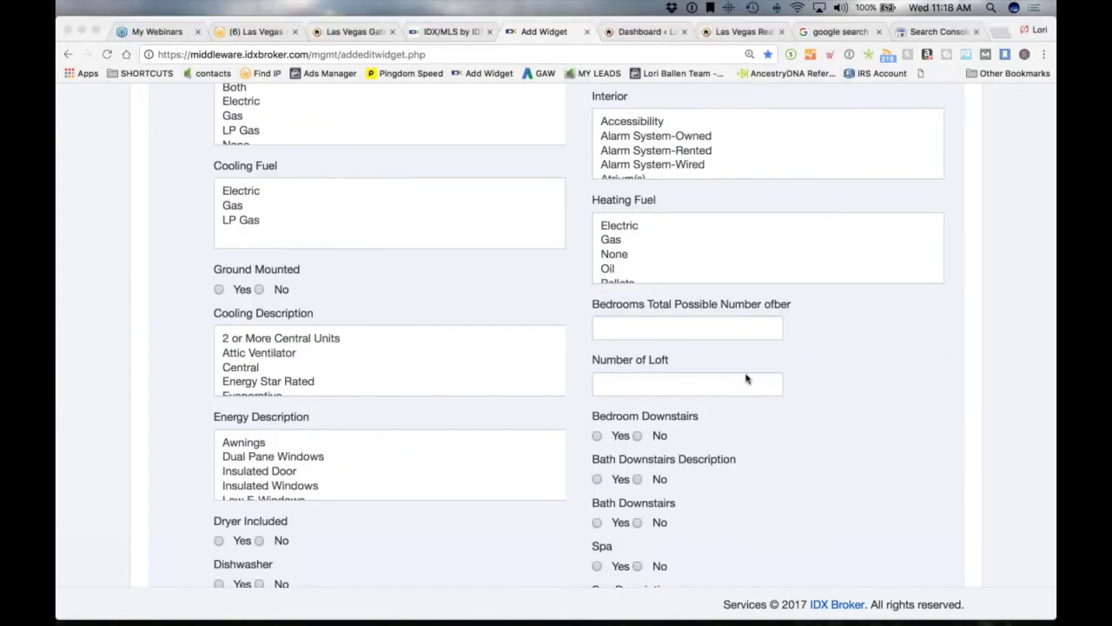
pyautogui.scroll(20, 136, 381)
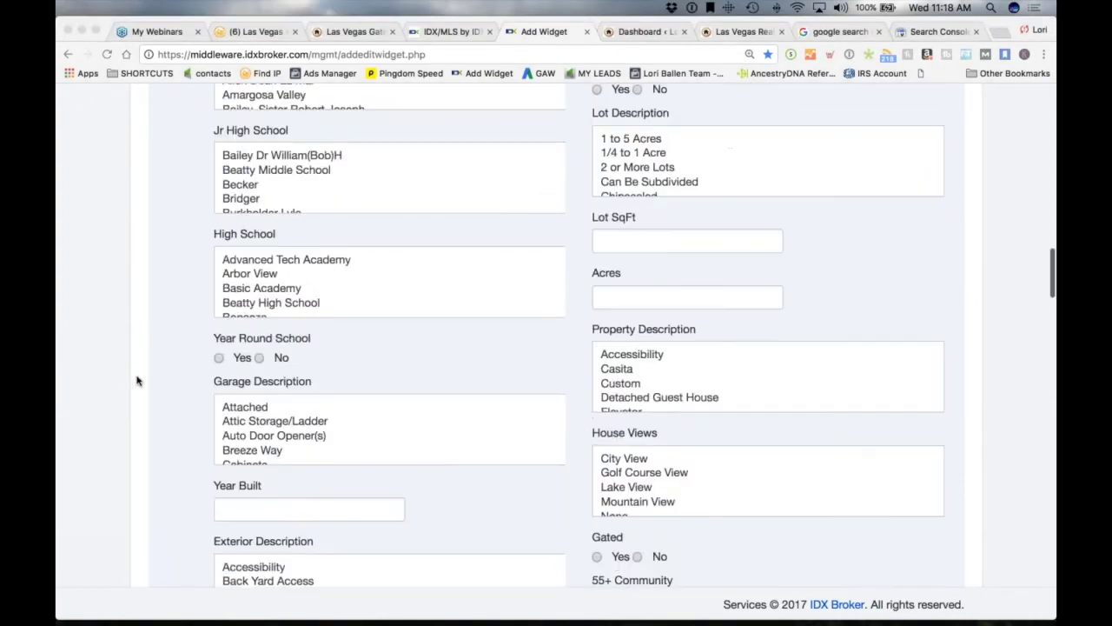
pyautogui.scroll(-12, 136, 382)
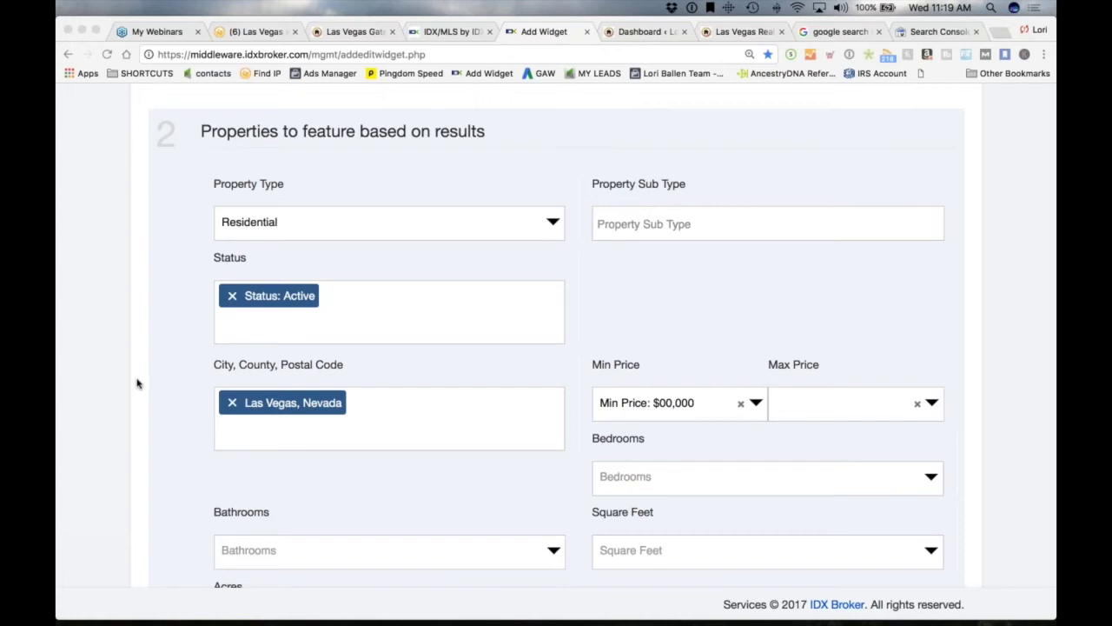
pyautogui.scroll(-2, 139, 386)
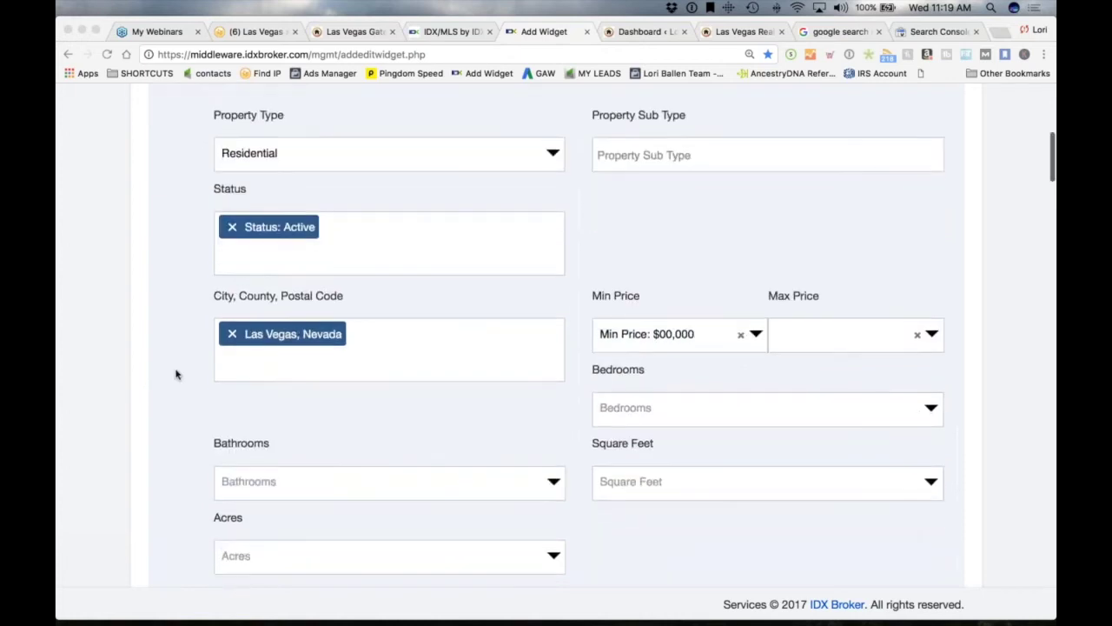
pyautogui.scroll(-5, 182, 374)
pyautogui.scroll(5, 180, 371)
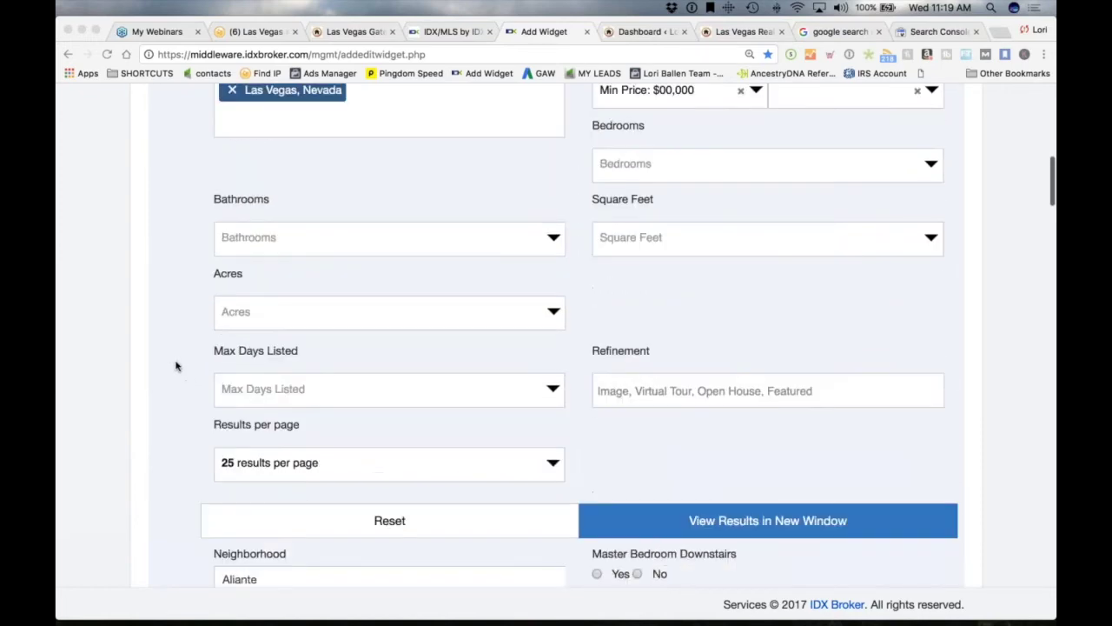
pyautogui.scroll(5, 426, 318)
pyautogui.scroll(-5, 524, 288)
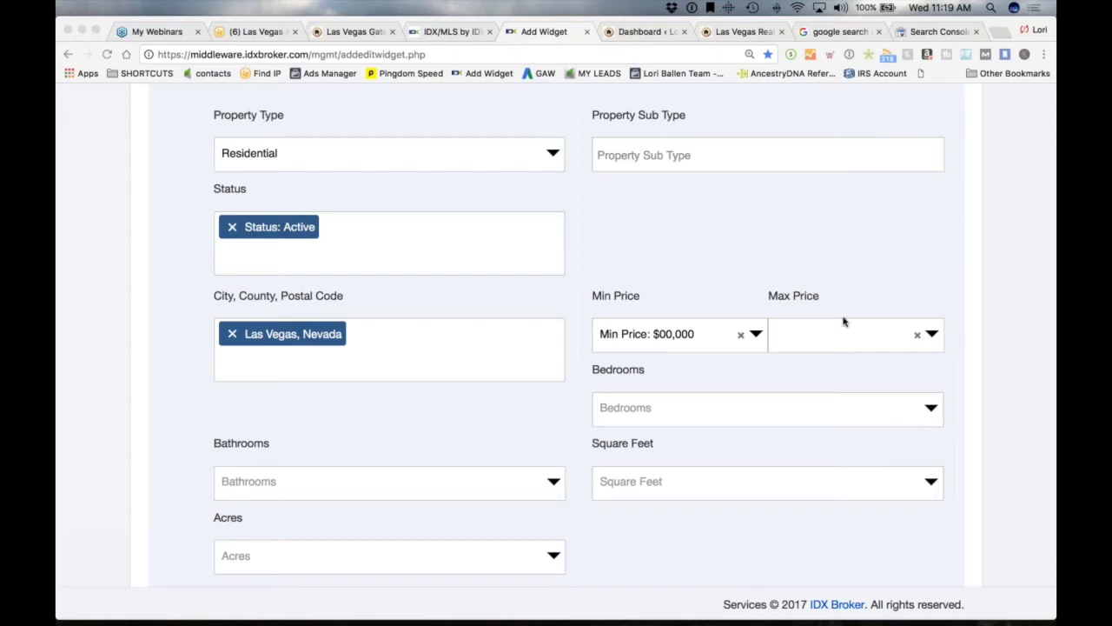
# - Limit the custom search to a maximum price of $500,000 and 4+ bedrooms
pyautogui.scroll(-2, 270, 228)
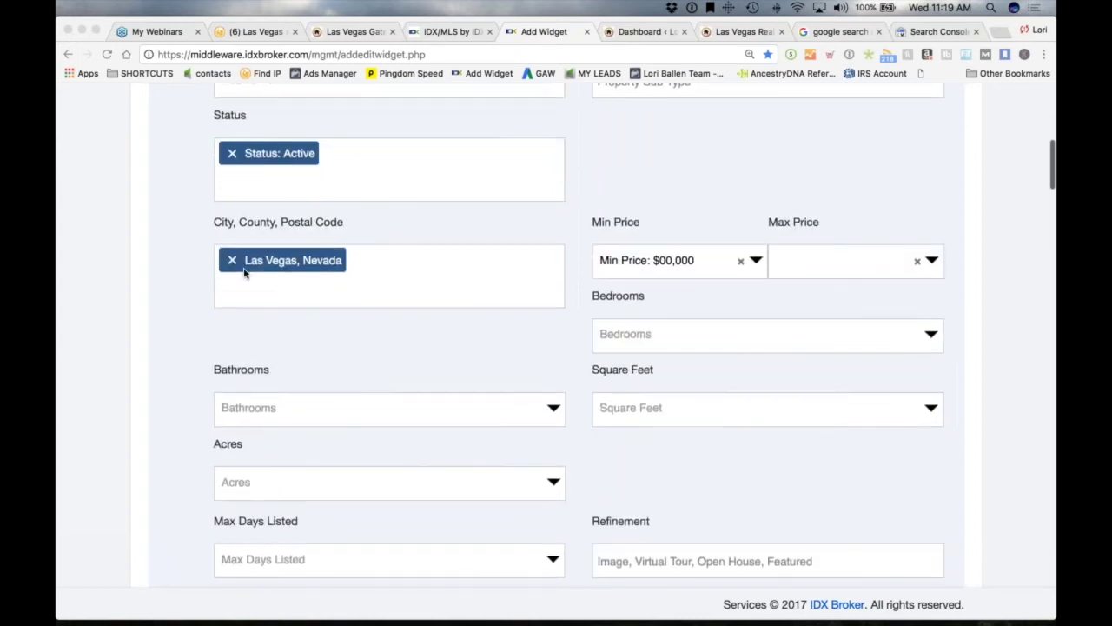
pyautogui.scroll(-3, 988, 231)
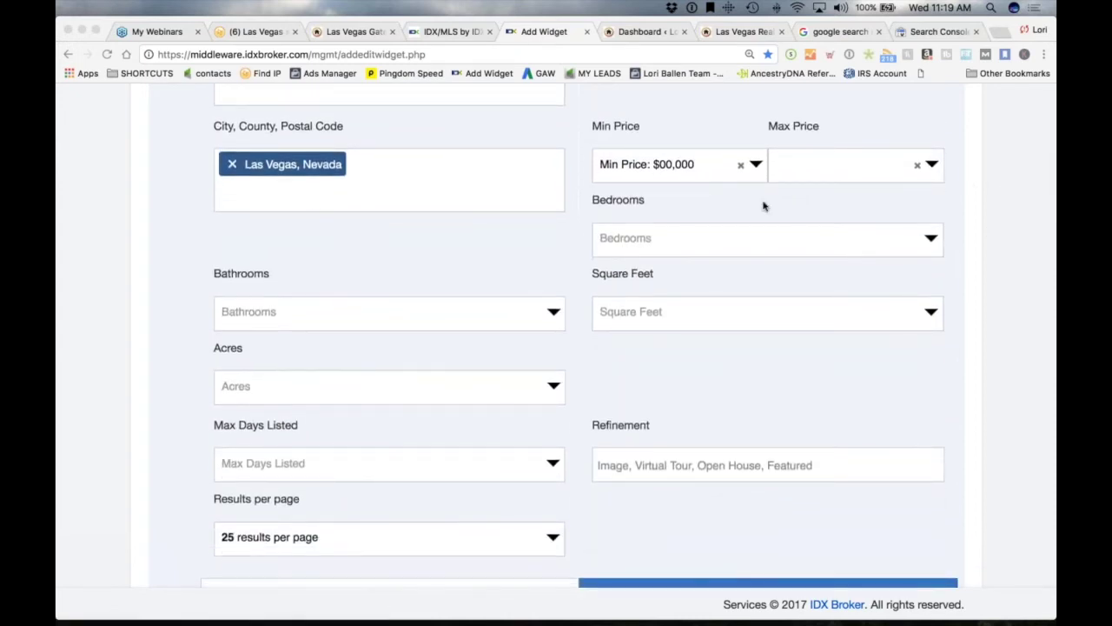
pyautogui.click(819, 169)
pyautogui.click(819, 165)
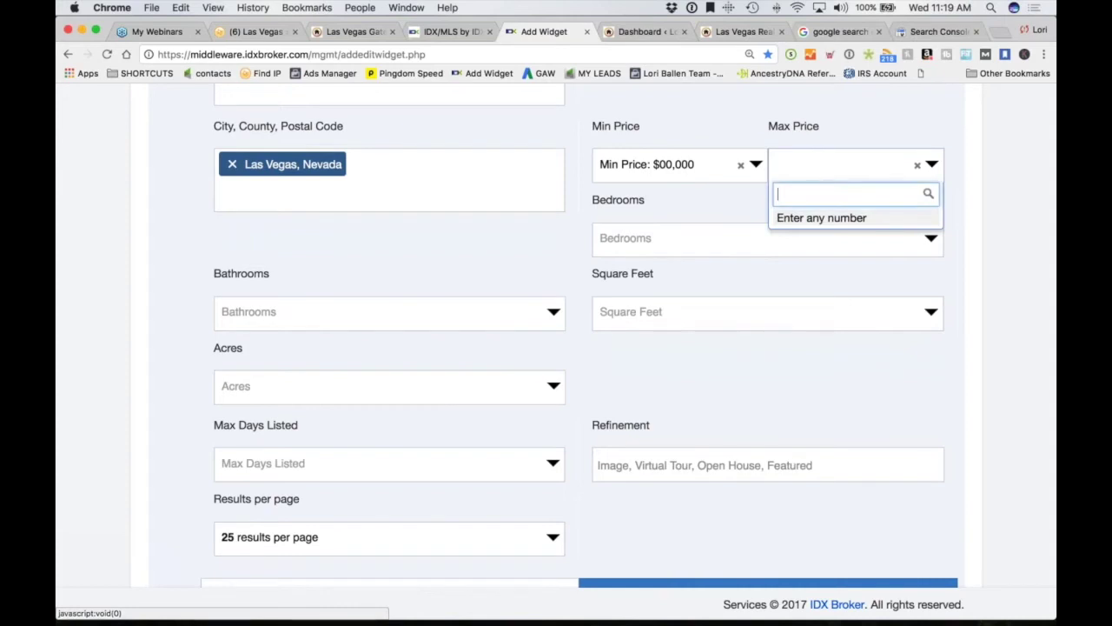
pyautogui.write('500000')
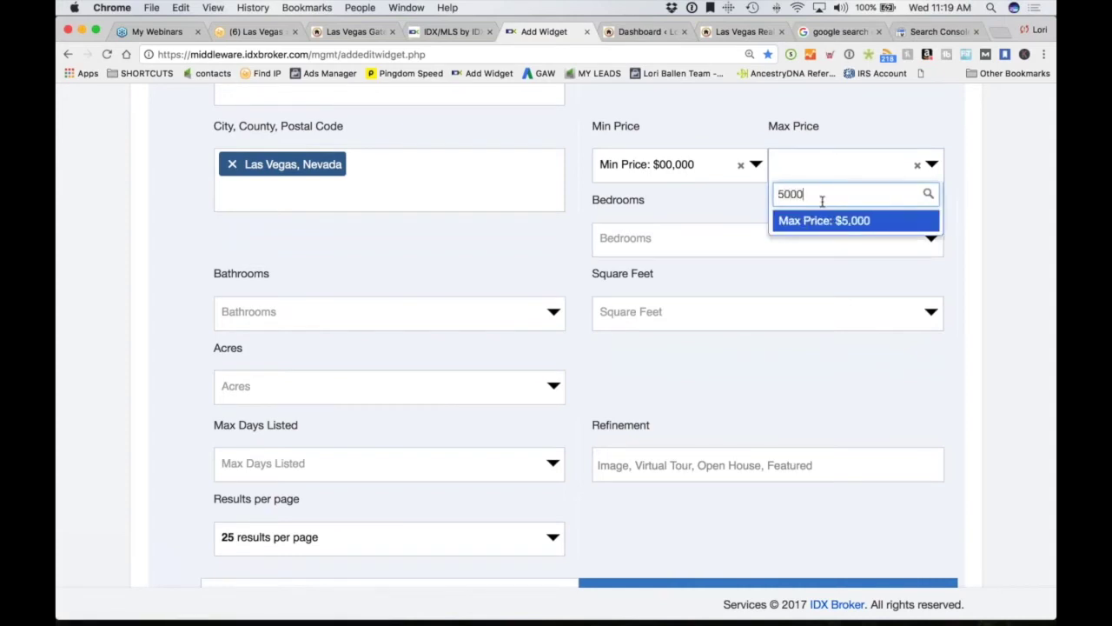
pyautogui.press('Return')
pyautogui.scroll(-1, 301, 280)
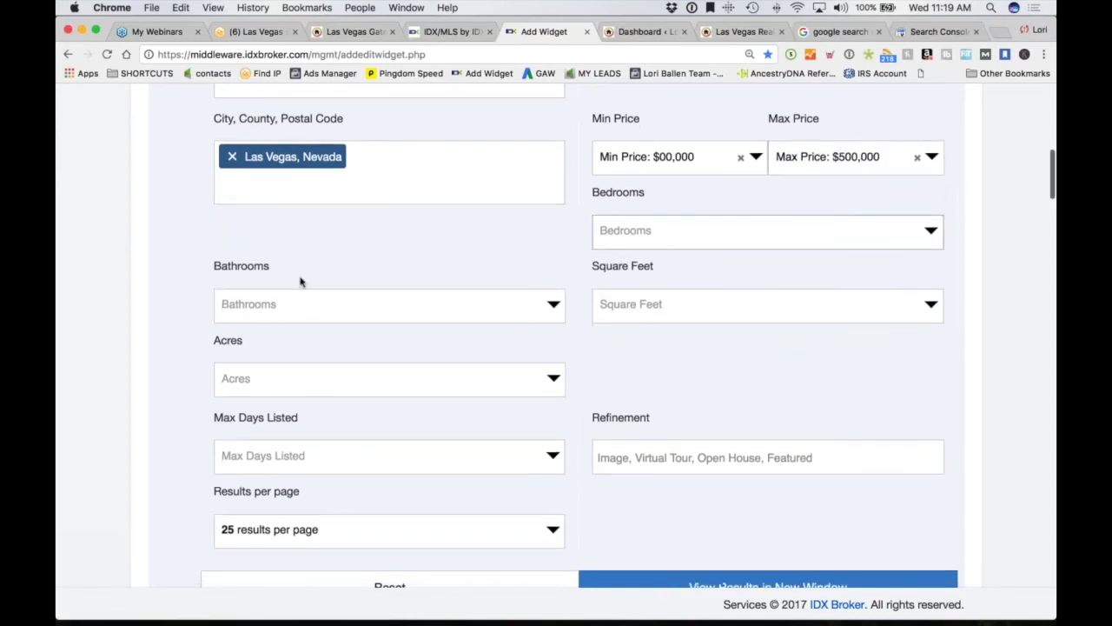
pyautogui.click(623, 233)
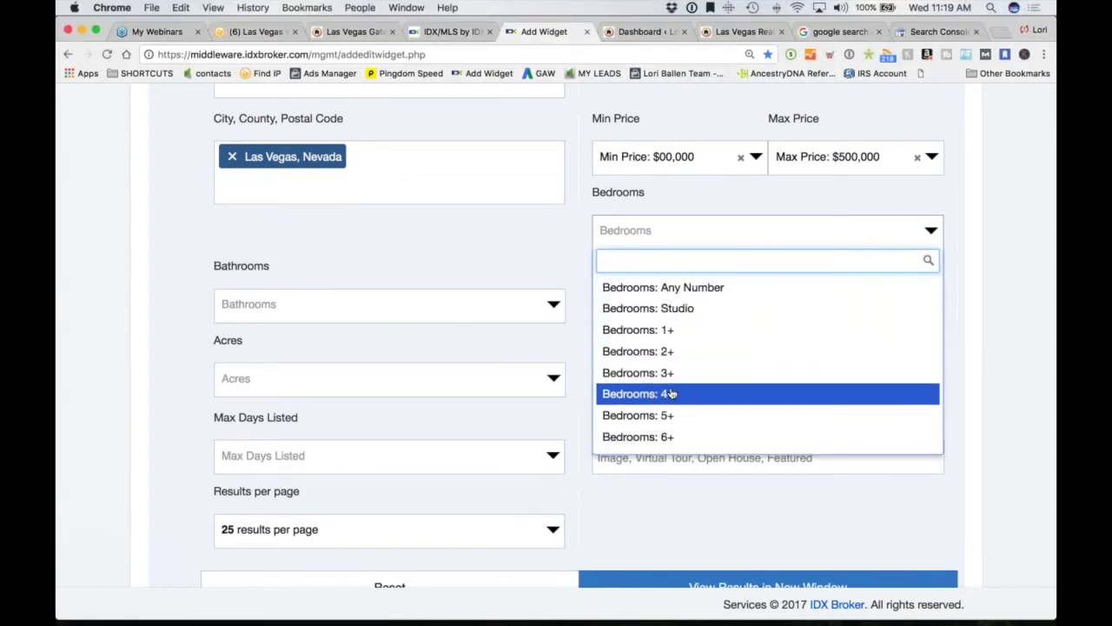
pyautogui.click(643, 394)
# - Restrict the search to homes with Elevator in the Property Description criteria
pyautogui.scroll(-5, 69, 327)
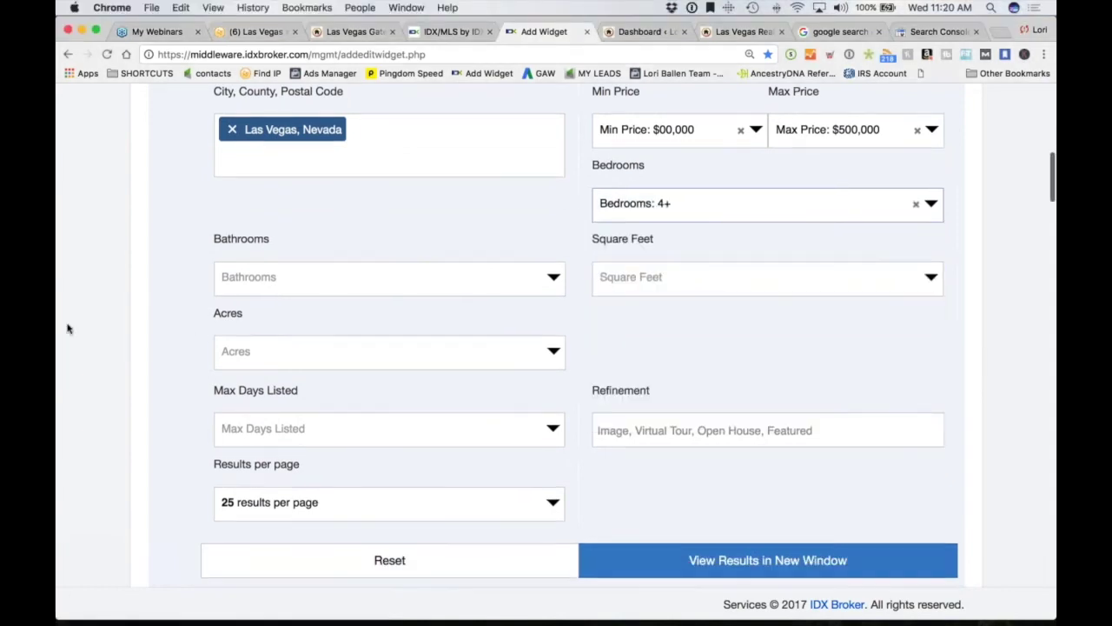
pyautogui.scroll(-5, 78, 332)
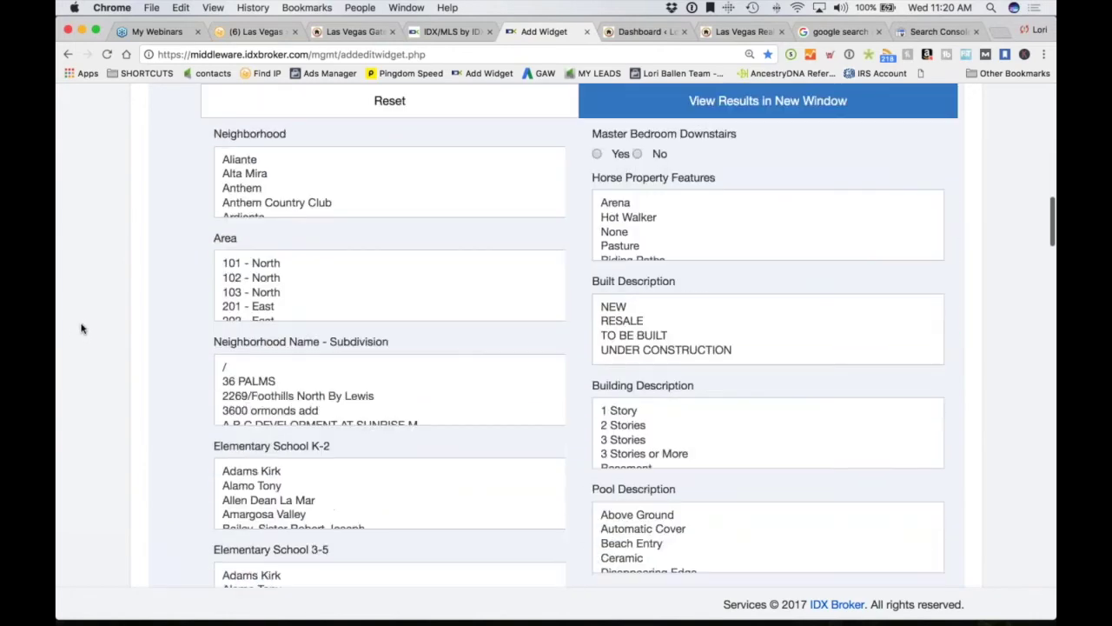
pyautogui.scroll(-4, 185, 367)
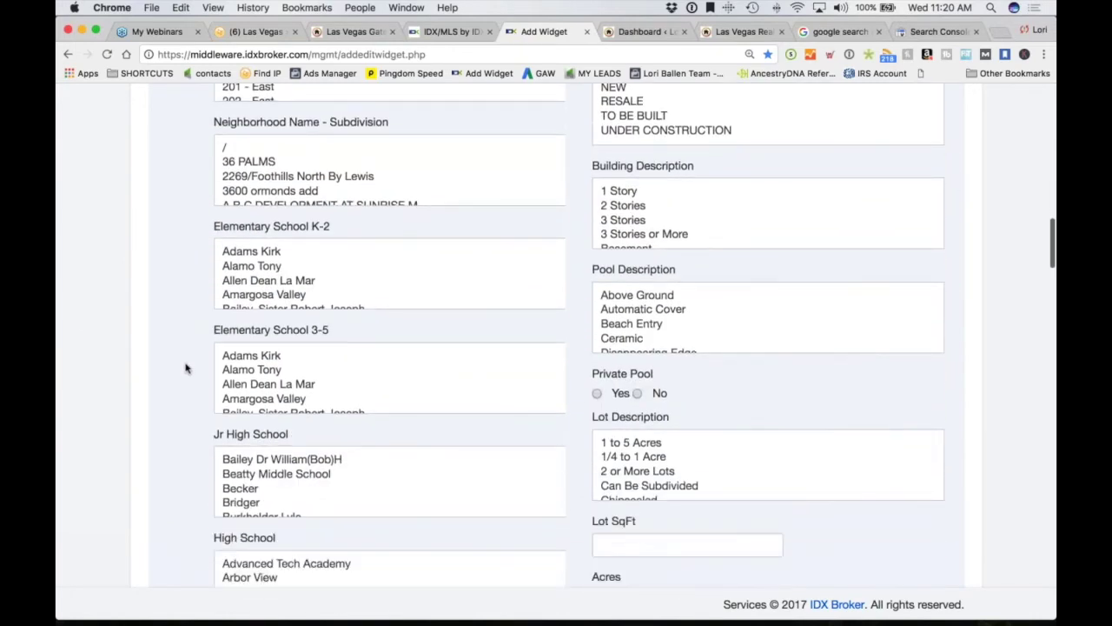
pyautogui.scroll(-3, 185, 367)
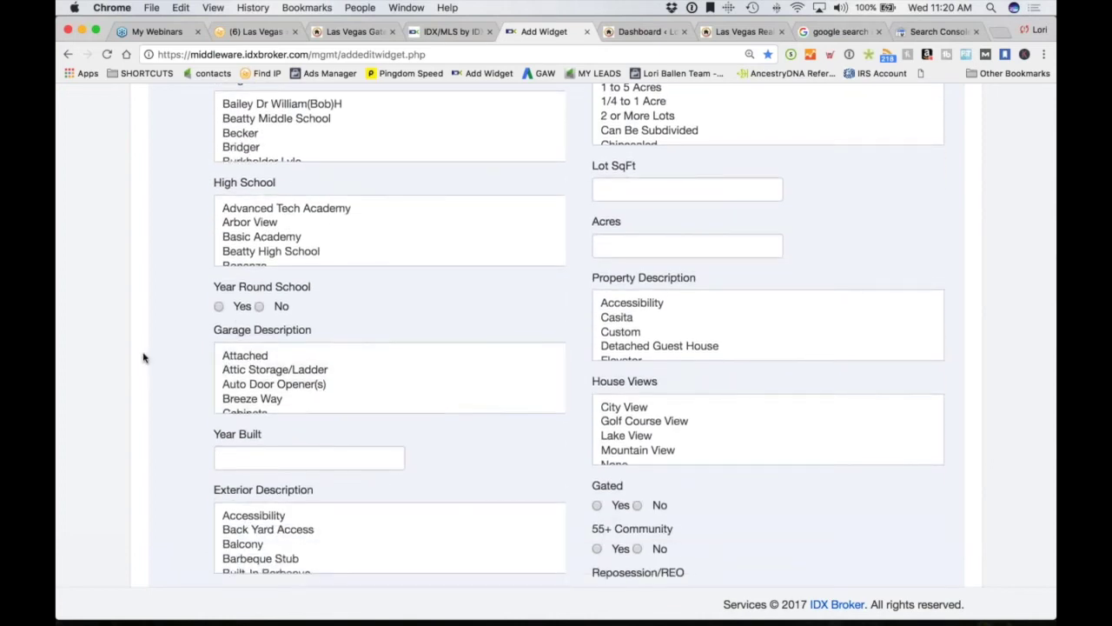
pyautogui.scroll(-2, 142, 356)
pyautogui.scroll(-1, 143, 355)
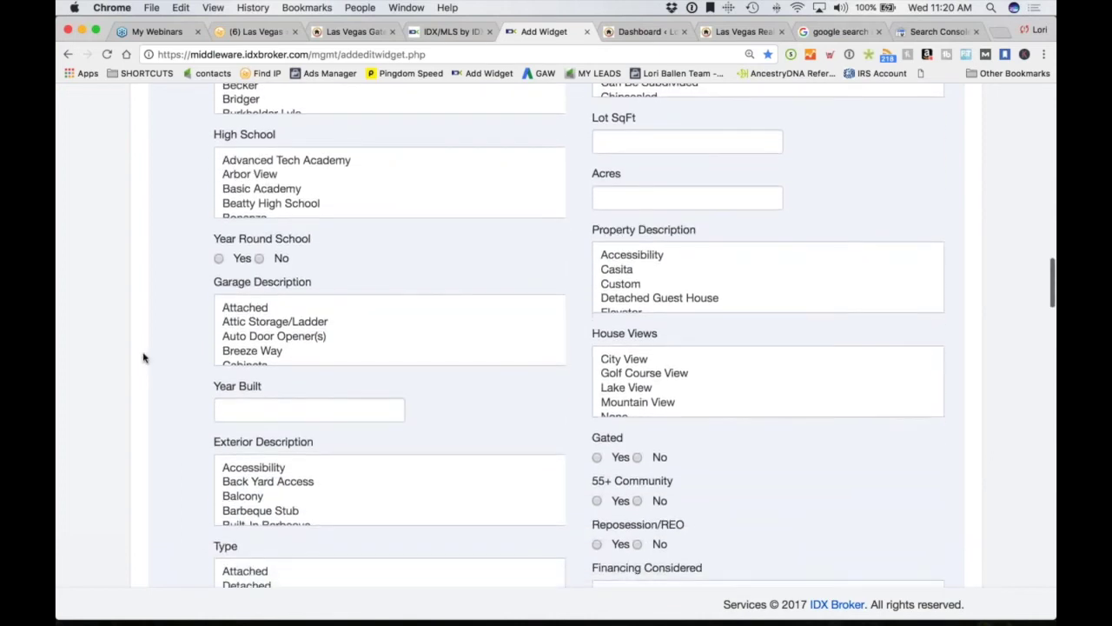
pyautogui.scroll(-3, 751, 250)
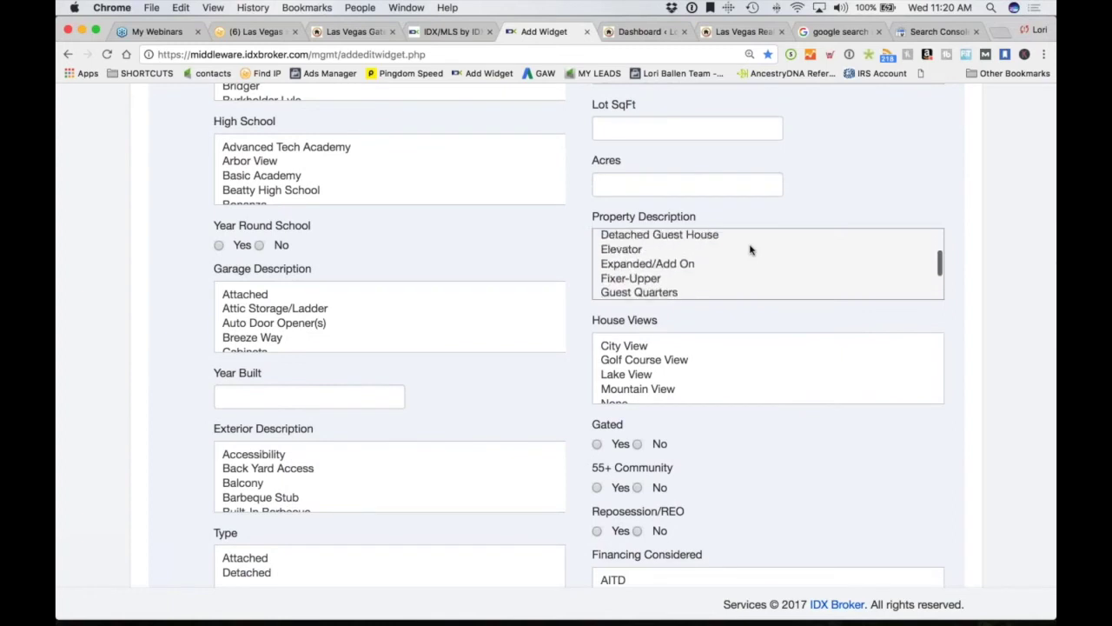
pyautogui.click(929, 253)
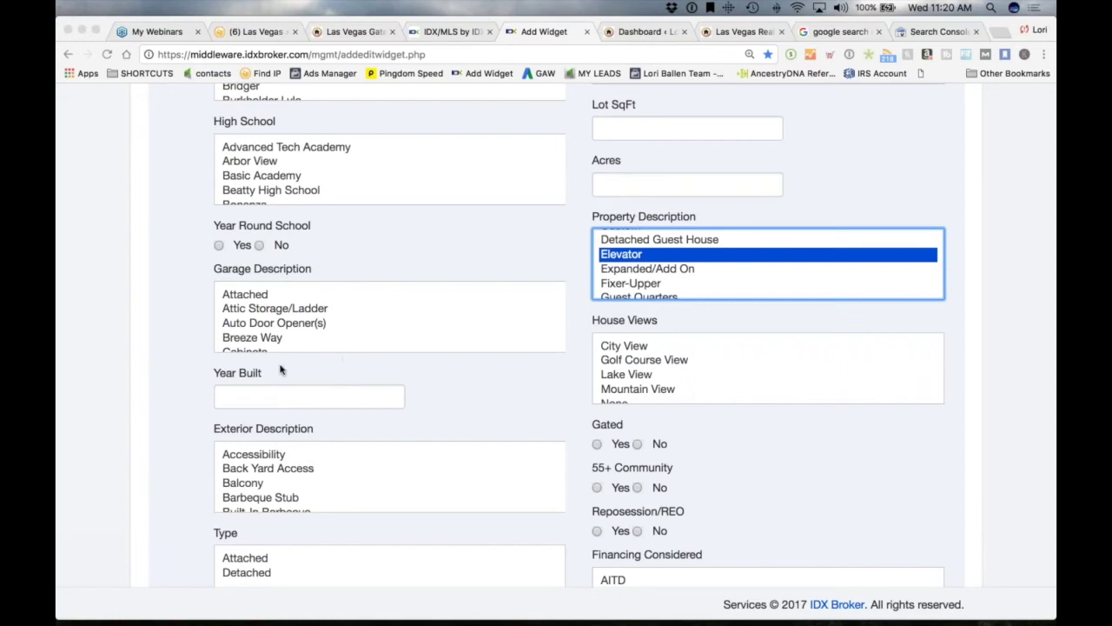
# - Name the widget "4 Bedroom Homes Under 500K with an Elevator" in the Widget Options
pyautogui.scroll(-10, 146, 345)
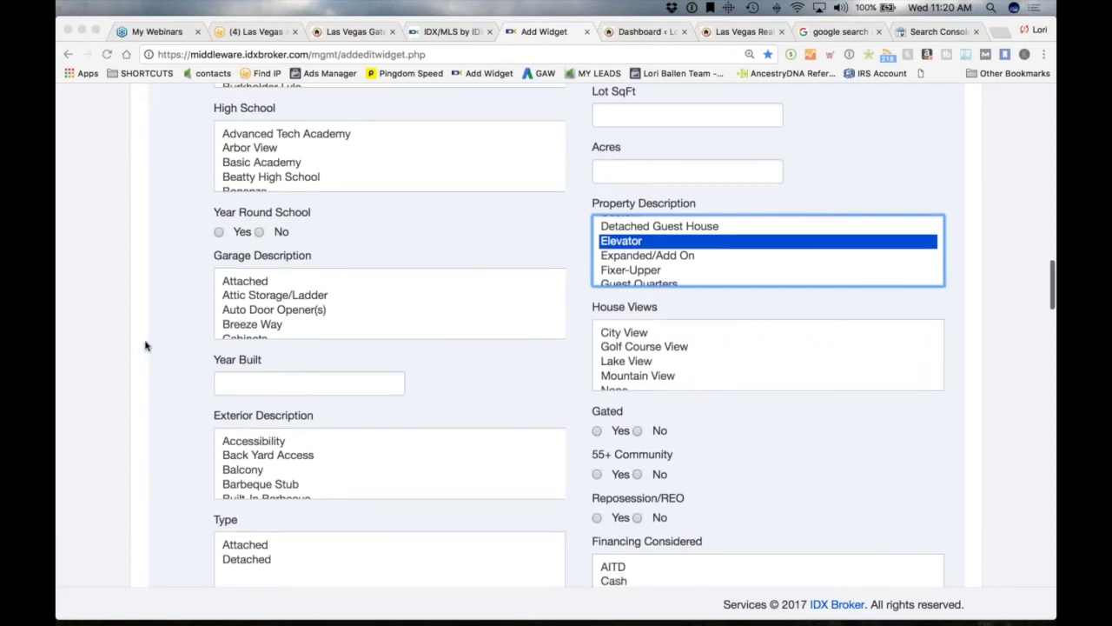
pyautogui.scroll(-7, 85, 344)
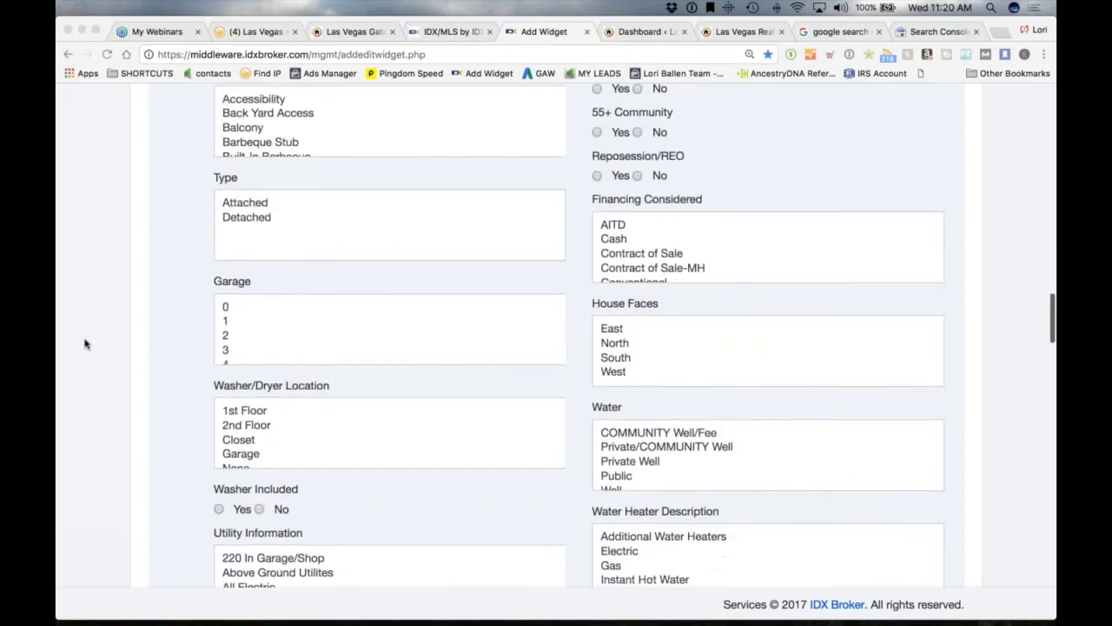
pyautogui.scroll(-10, 85, 344)
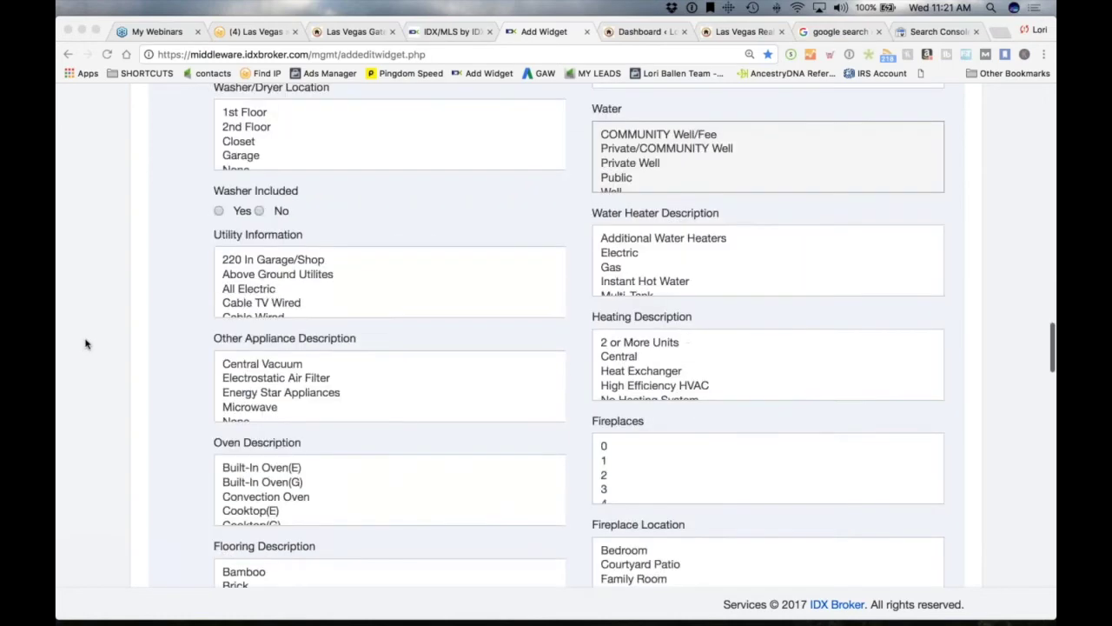
pyautogui.scroll(-1, 85, 344)
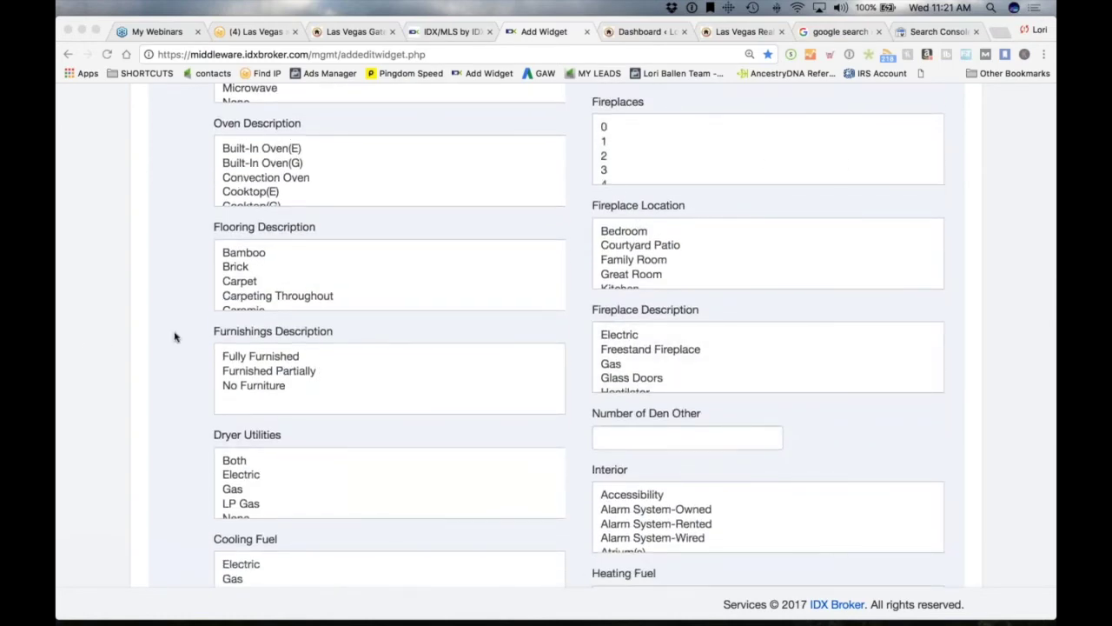
pyautogui.scroll(-2, 144, 295)
pyautogui.scroll(-20, 144, 296)
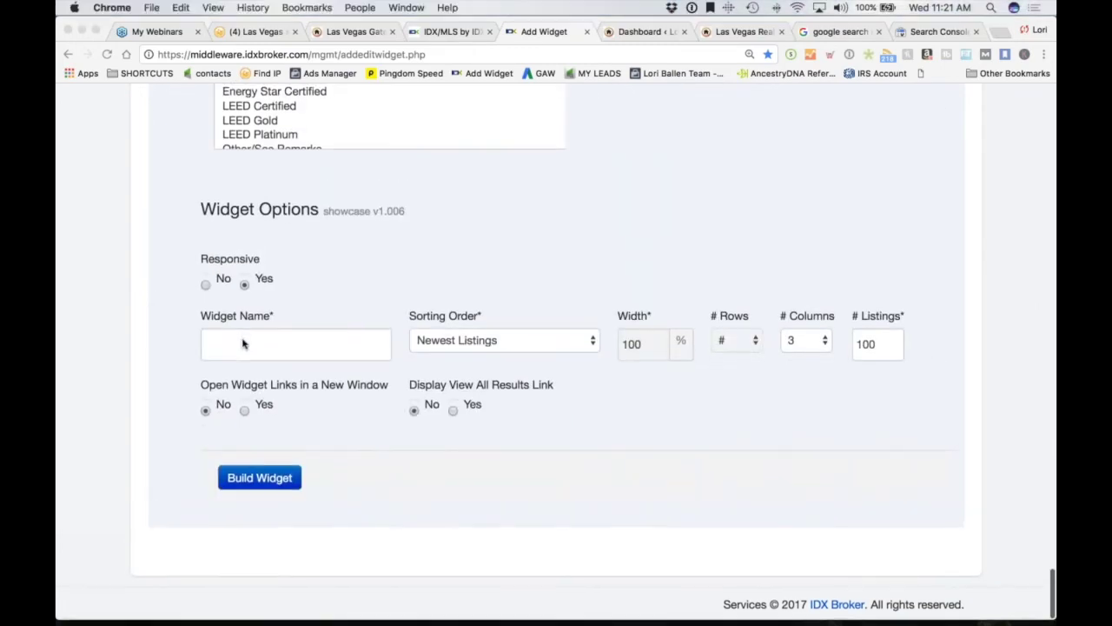
pyautogui.click(267, 348)
pyautogui.write('4 Bedroom')
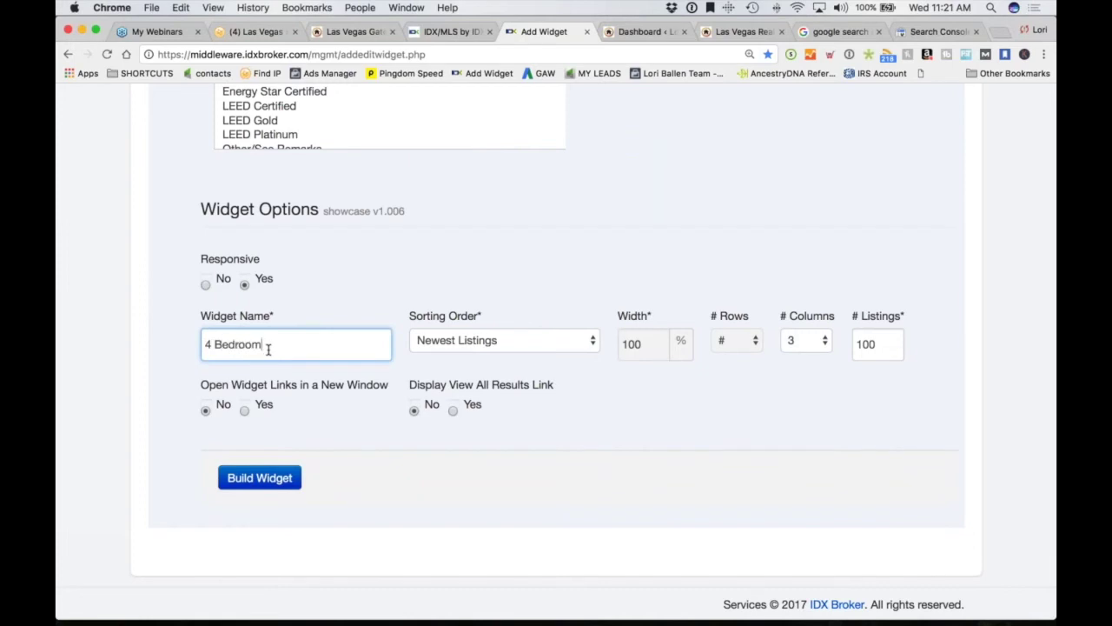
pyautogui.write(' Homes Under 500K with an Elevator')
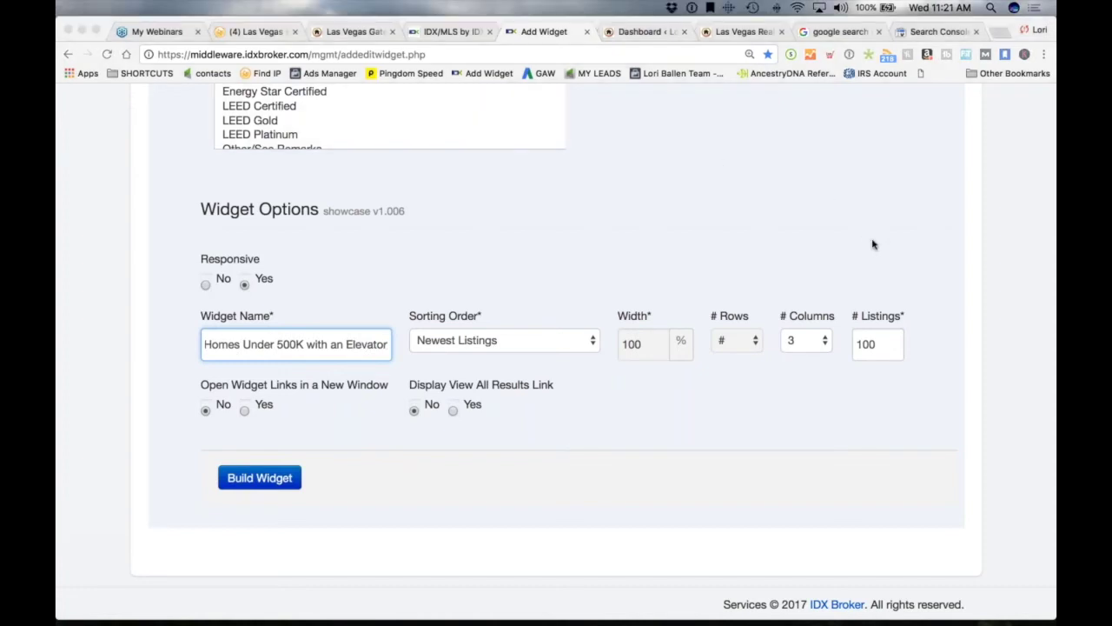
# - Check the available sorting orders for the widget and keep Newest Listings
pyautogui.scroll(-2, 305, 275)
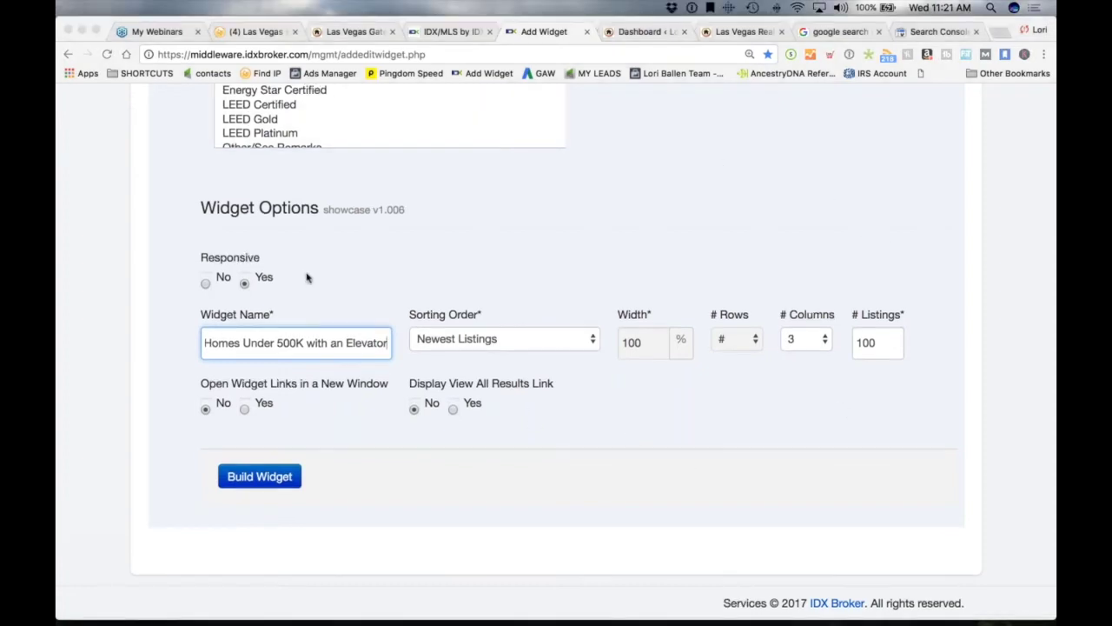
pyautogui.click(493, 345)
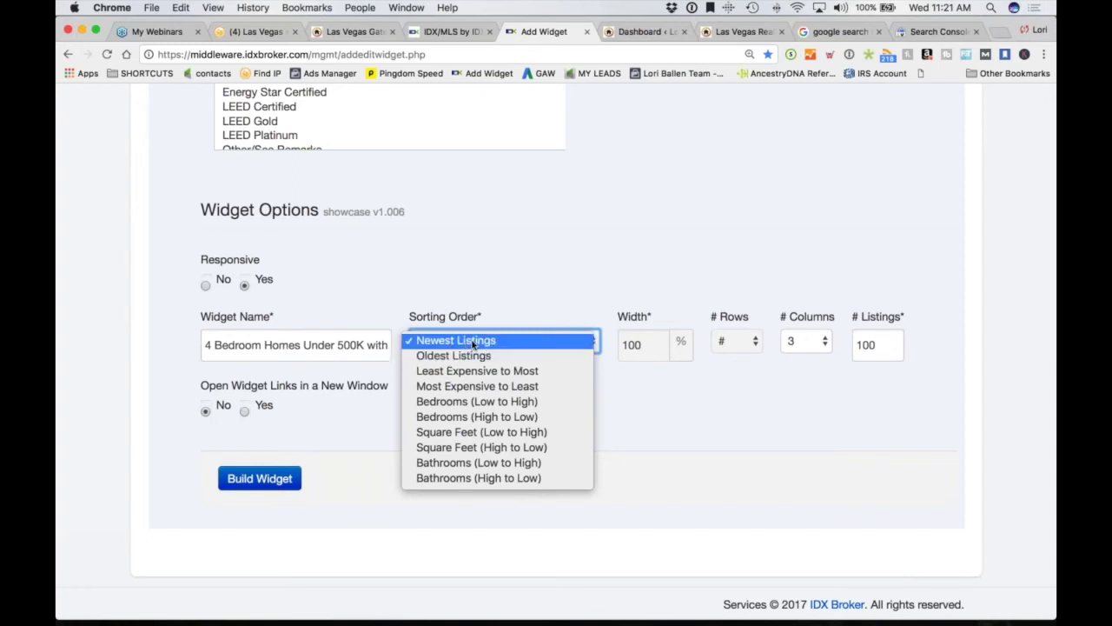
pyautogui.click(521, 347)
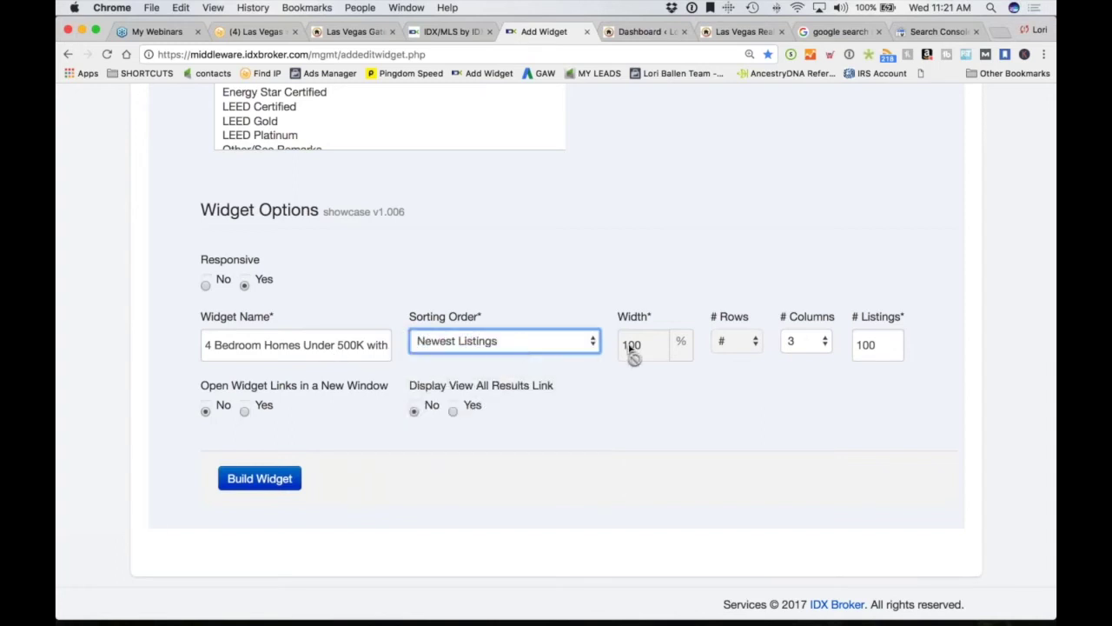
pyautogui.scroll(-1, 630, 347)
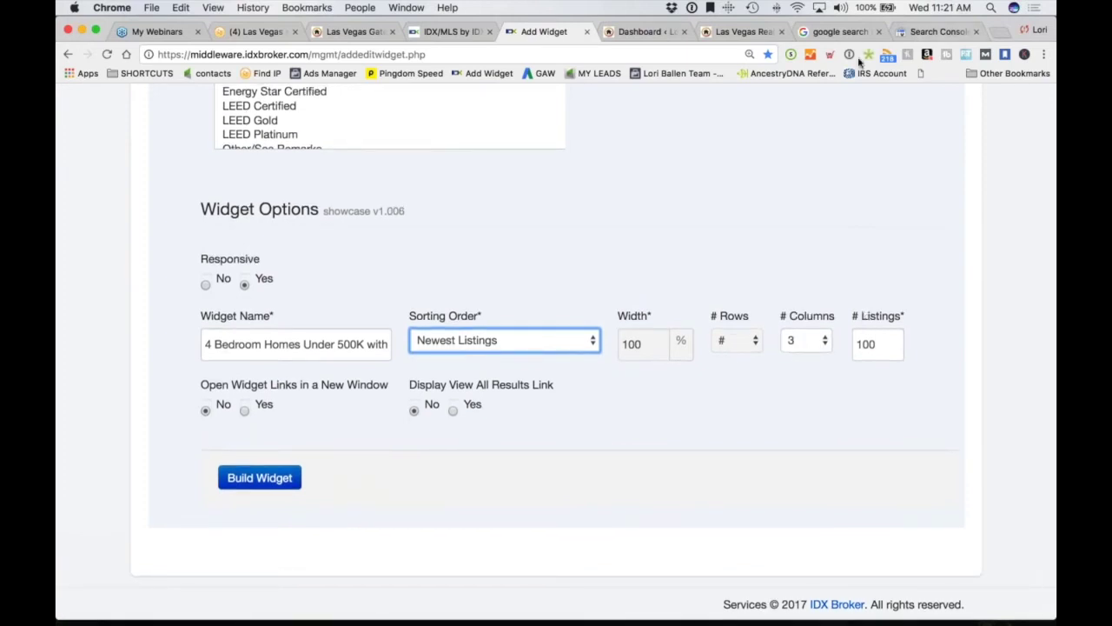
# - Look at how the listing showcase is laid out on the ballenvegas.com home page and return to the widget form
pyautogui.click(715, 34)
pyautogui.scroll(-1, 318, 347)
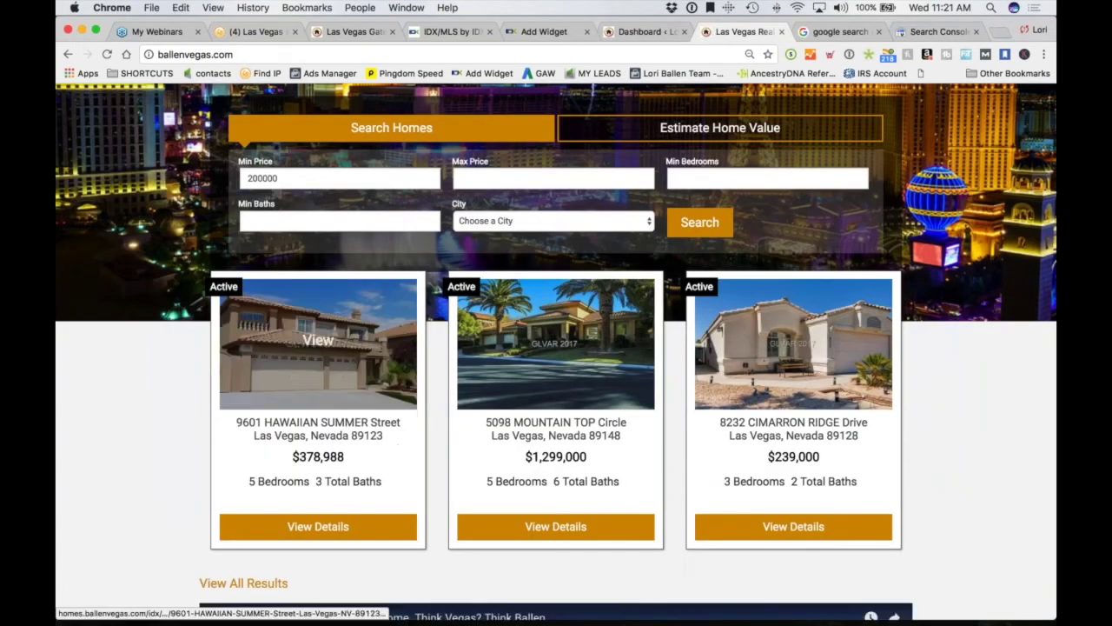
pyautogui.scroll(-1, 318, 339)
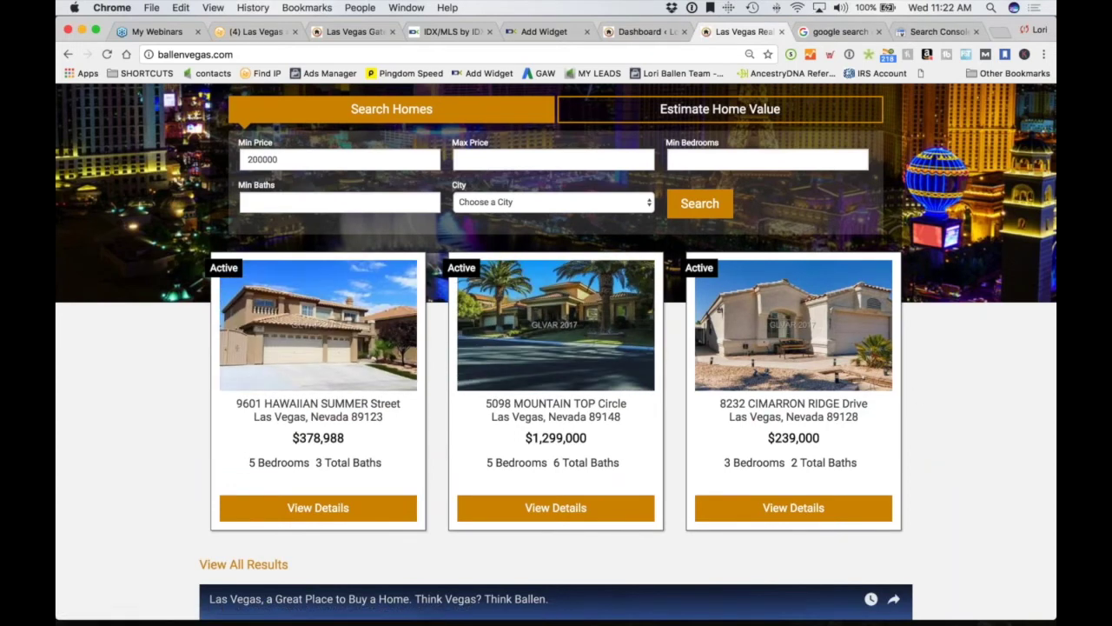
pyautogui.click(613, 33)
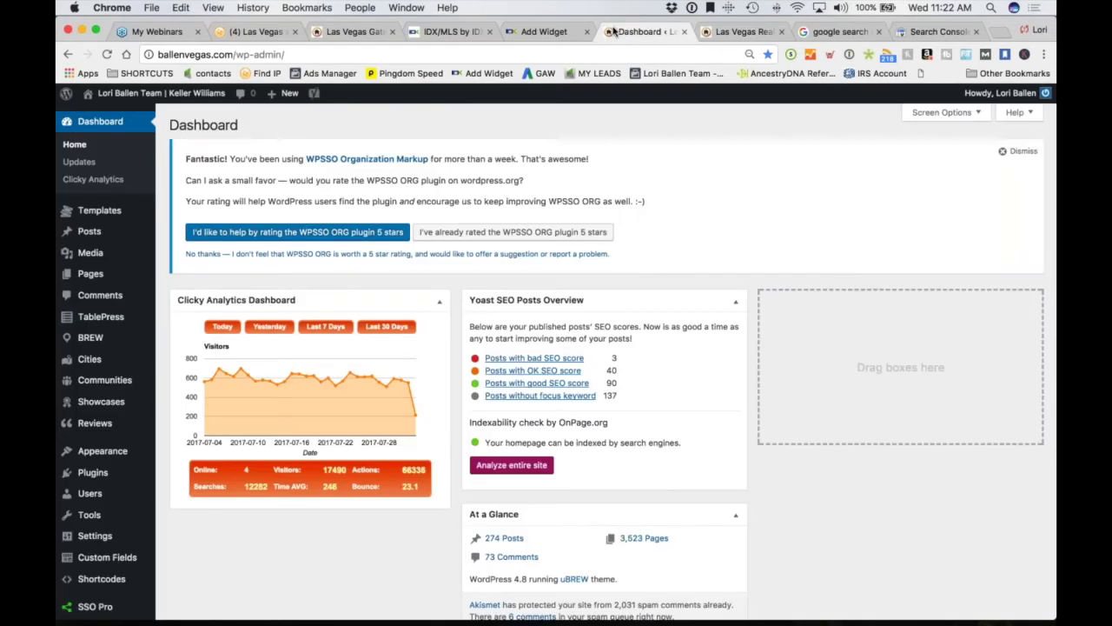
pyautogui.click(542, 31)
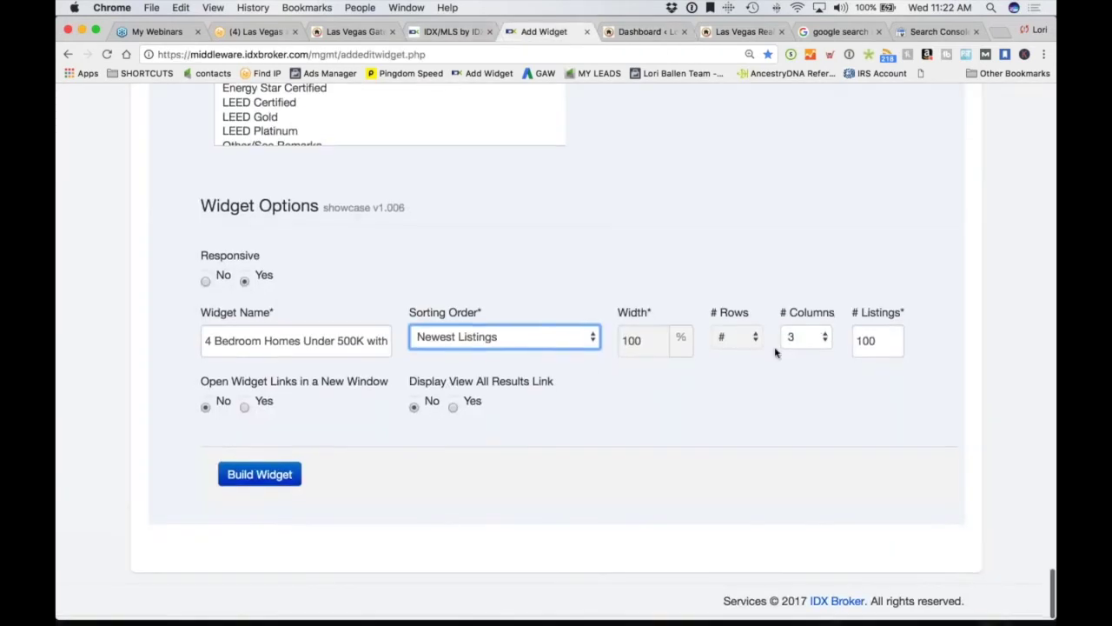
# - Set the number of listings to 15, enable the View All Results link, and build the widget
pyautogui.scroll(-1, 873, 365)
pyautogui.click(880, 388)
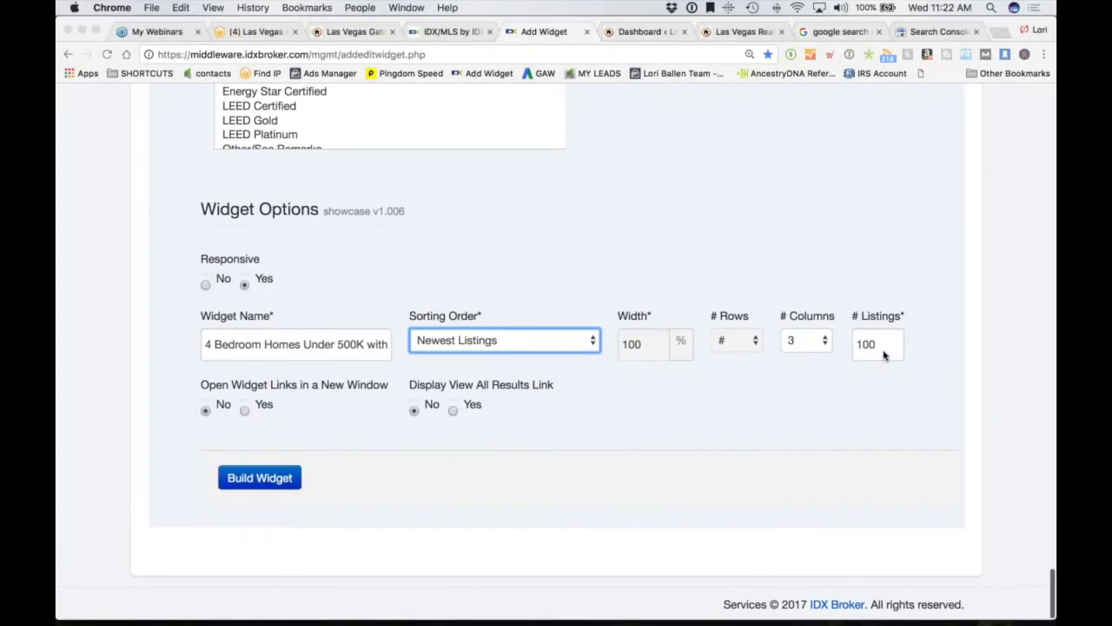
pyautogui.press('Tab')
pyautogui.write('15')
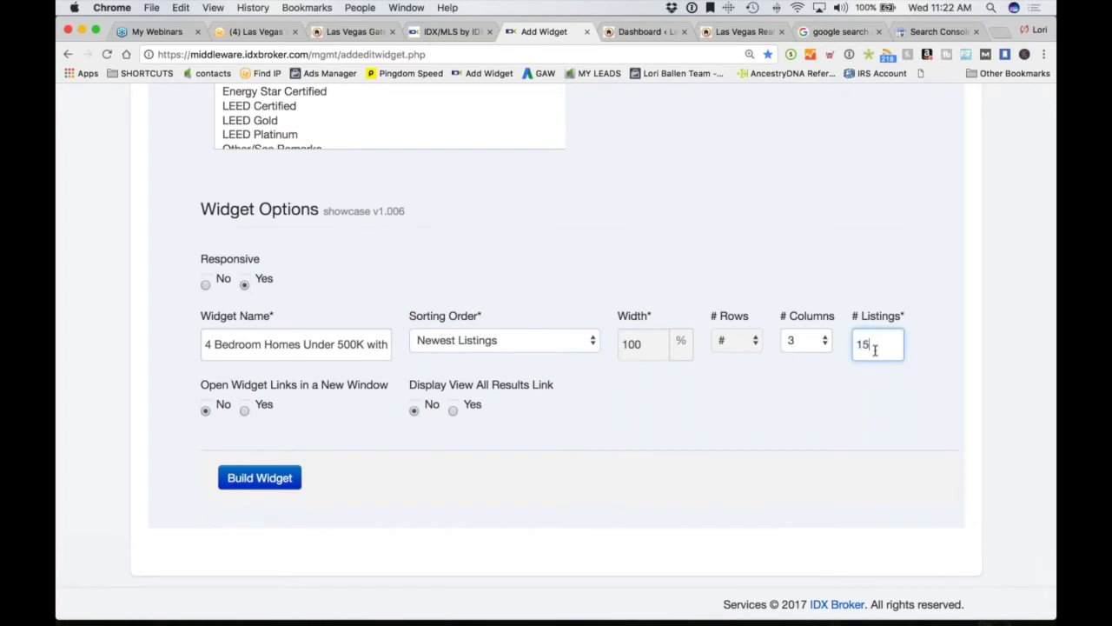
pyautogui.click(452, 410)
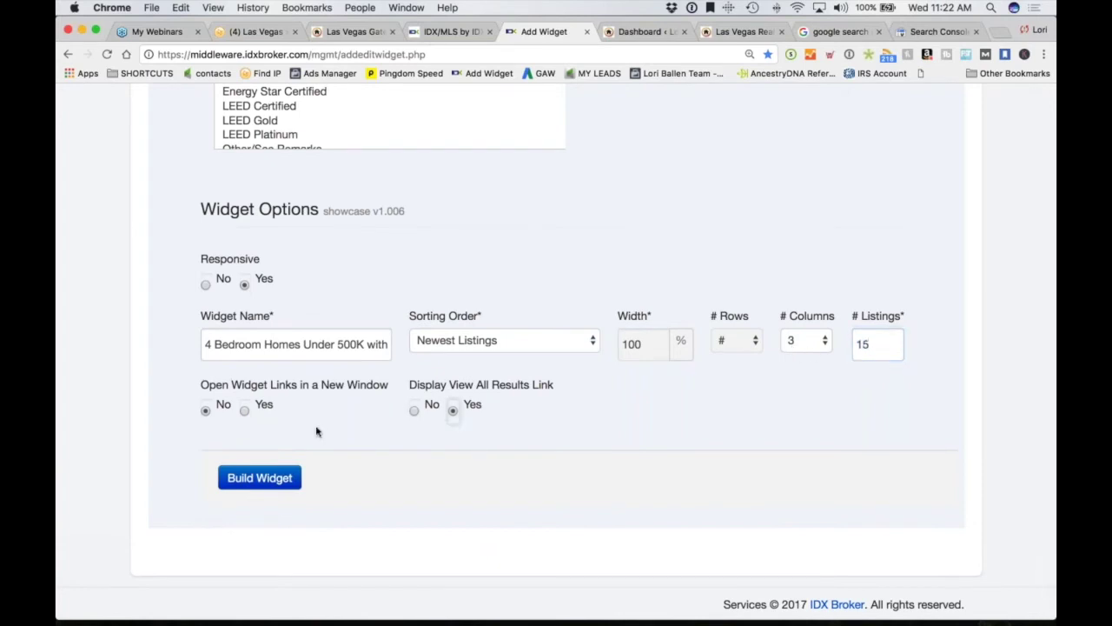
pyautogui.click(254, 479)
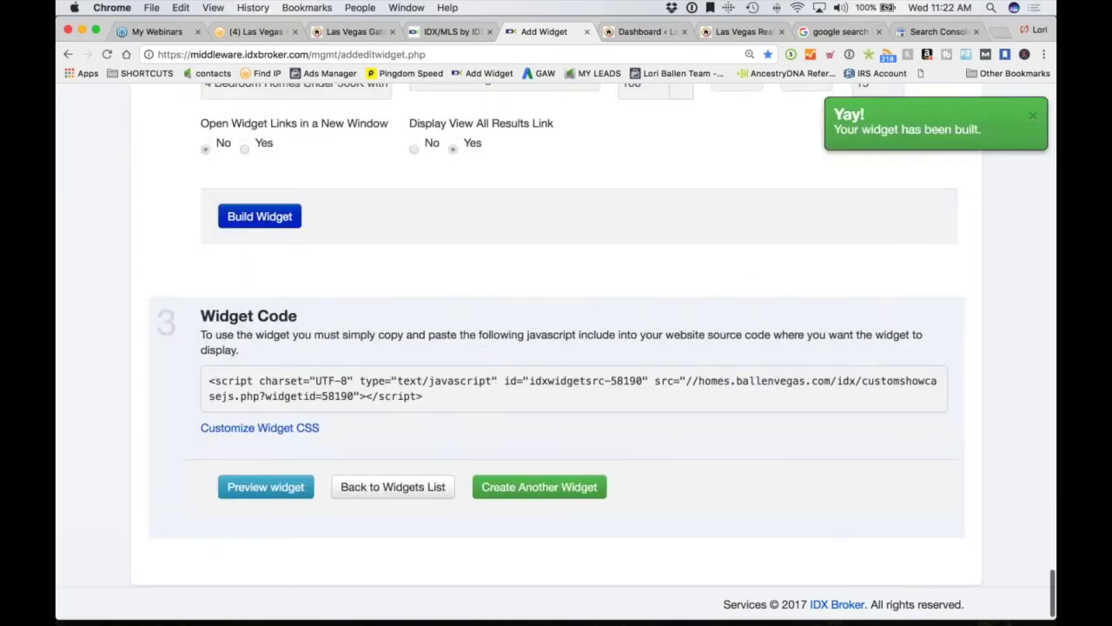
# - Copy the complete widget script code and go to the top of the ballenvegas.com home page
pyautogui.moveTo(423, 387); pyautogui.dragTo(209, 372)
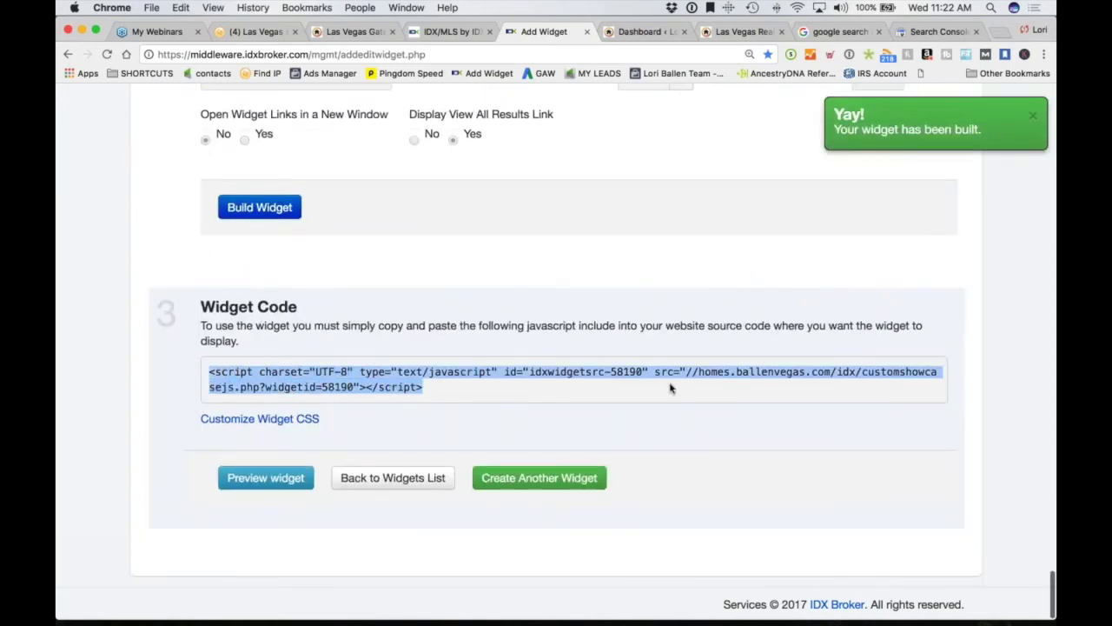
pyautogui.press('super+c')
pyautogui.click(718, 31)
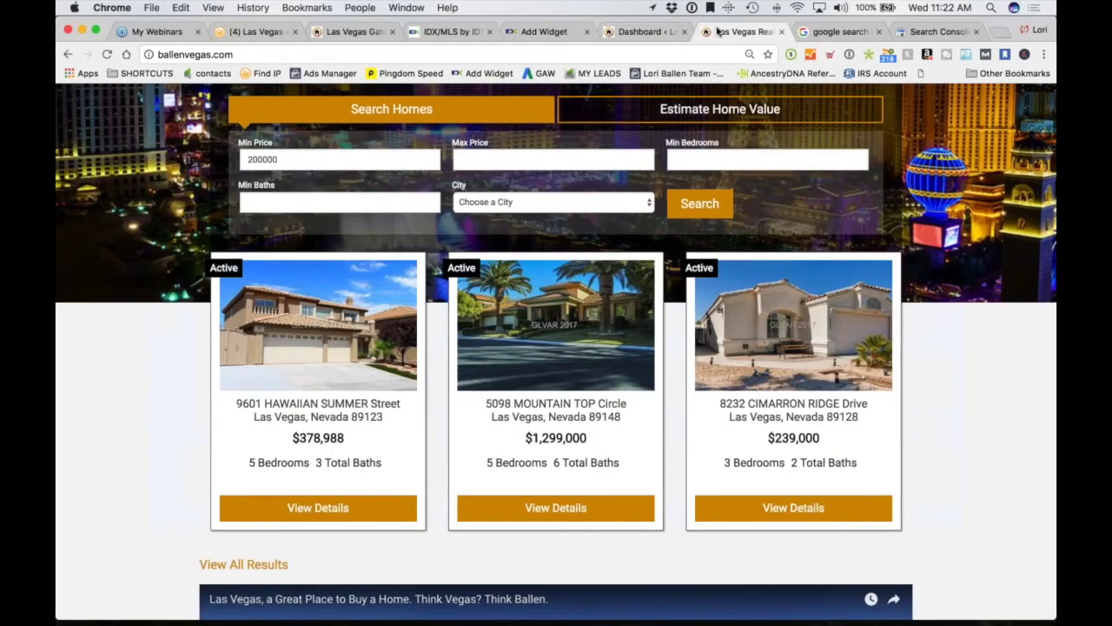
pyautogui.scroll(1, 586, 162)
pyautogui.scroll(3, 586, 163)
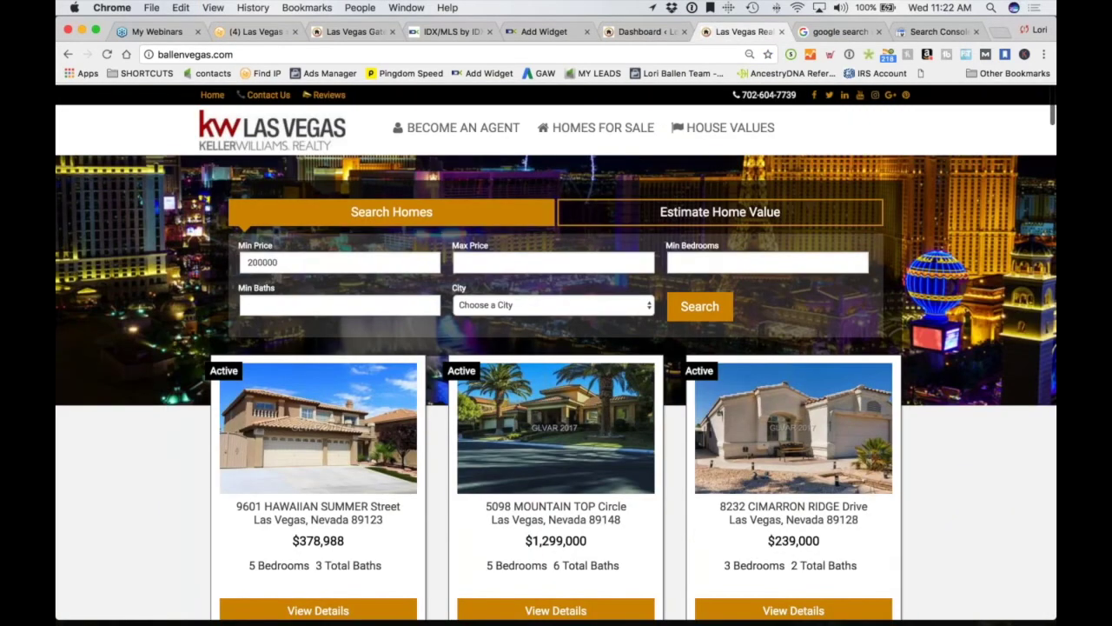
# - Go to the open ballenvegas.com WordPress dashboard and start a new page
pyautogui.press('super+alt+Left')
pyautogui.moveTo(286, 94)
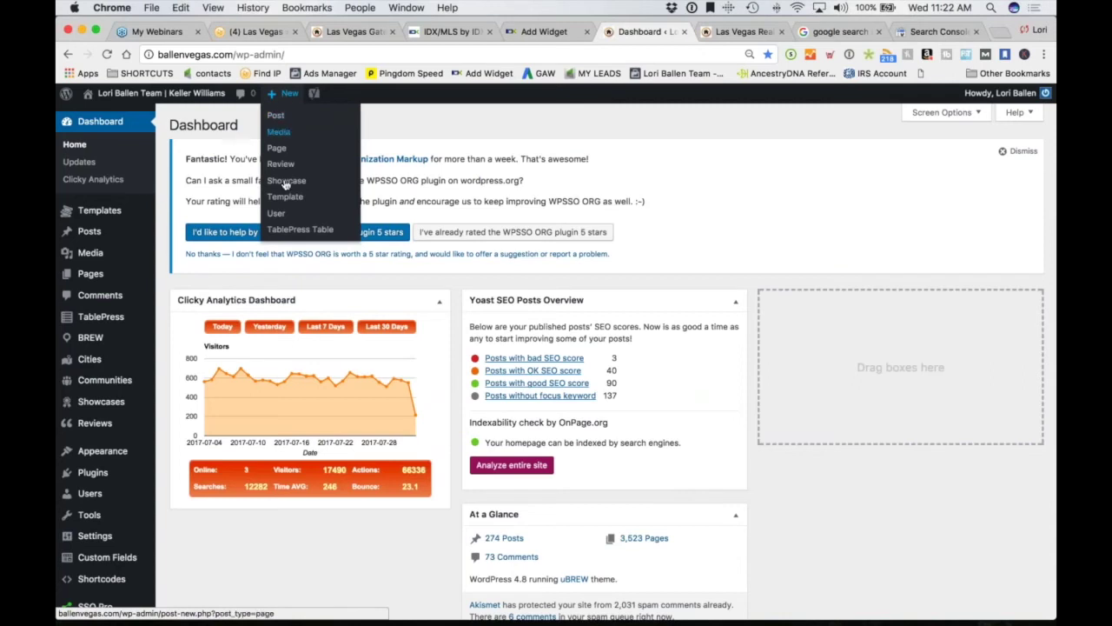
pyautogui.click(278, 148)
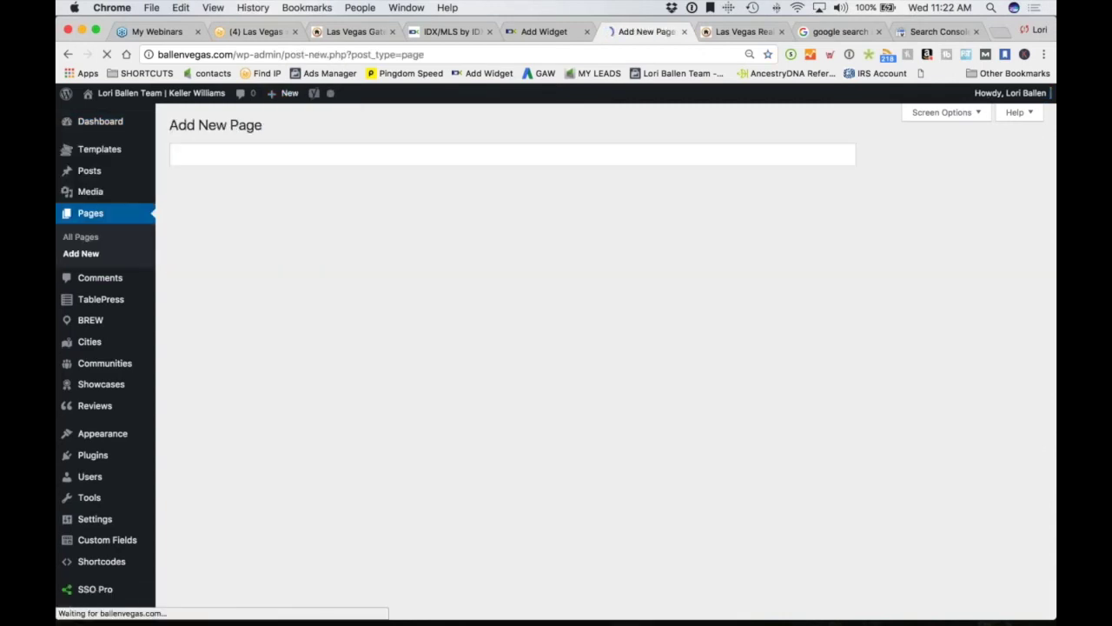
pyautogui.click(252, 158)
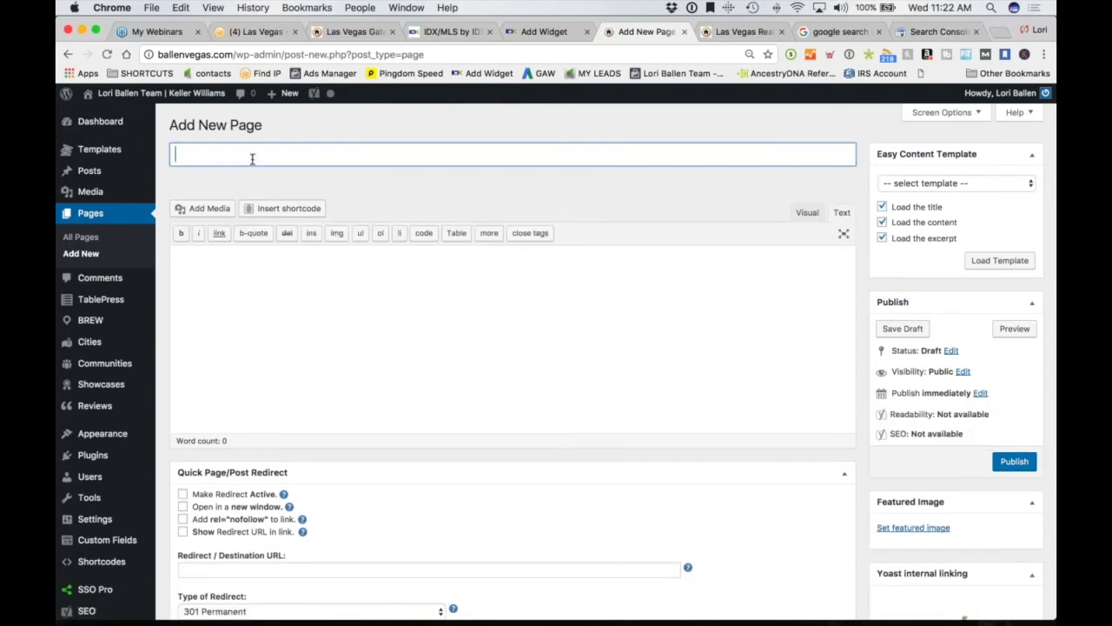
pyautogui.write('Homes for ')
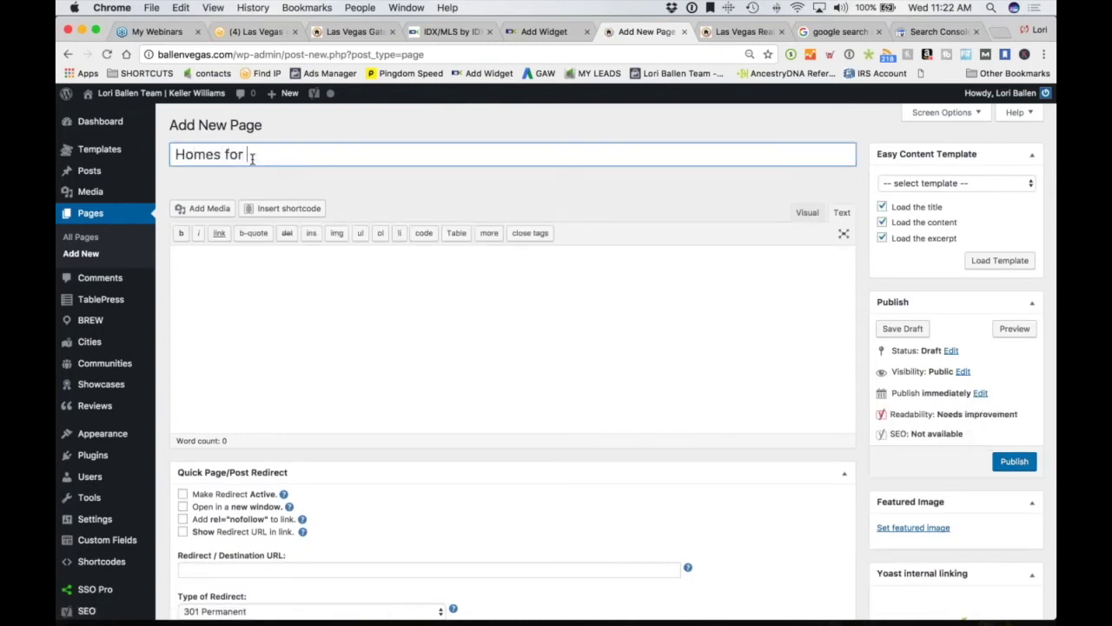
pyautogui.write('Sale')
pyautogui.moveTo(238, 154); pyautogui.dragTo(276, 154)
pyautogui.moveTo(100, 122)
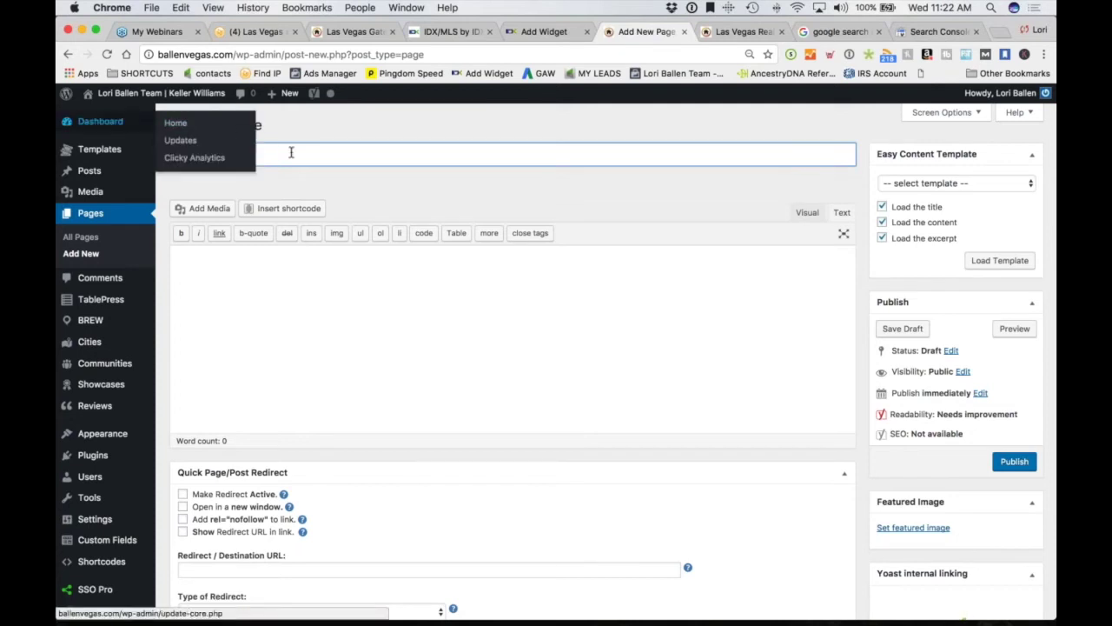
# - Title the new page "4 Bedroom Homes for Sale"
pyautogui.write('4 Bedroom')
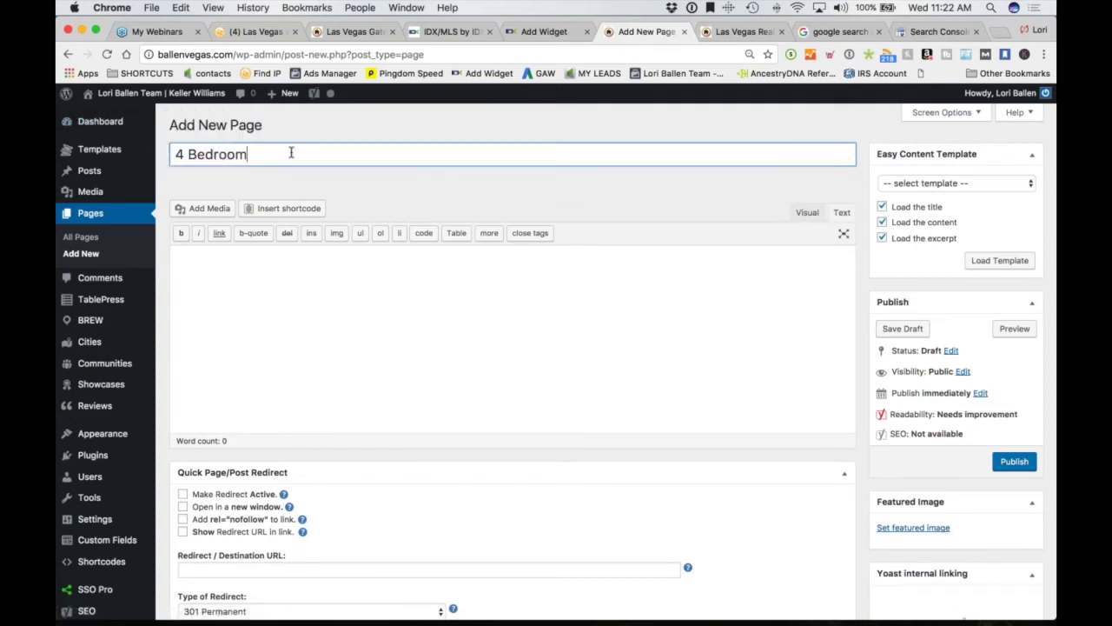
pyautogui.write(' Homes for Sale')
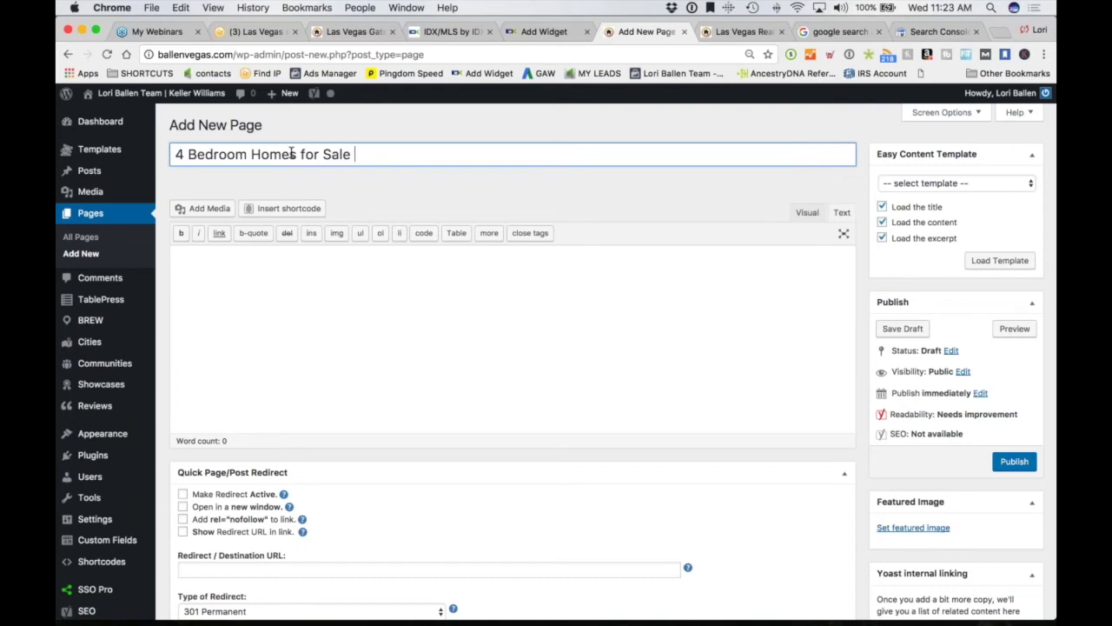
pyautogui.moveTo(176, 154); pyautogui.dragTo(366, 161)
# - Extend the page title with "Under 500K with an Elevator"
pyautogui.click(380, 154)
pyautogui.write('with a')
pyautogui.press('BackSpace')
pyautogui.press('BackSpace')
pyautogui.press('BackSpace')
pyautogui.press('BackSpace')
pyautogui.press('BackSpace')
pyautogui.write('Under 500K with an ')
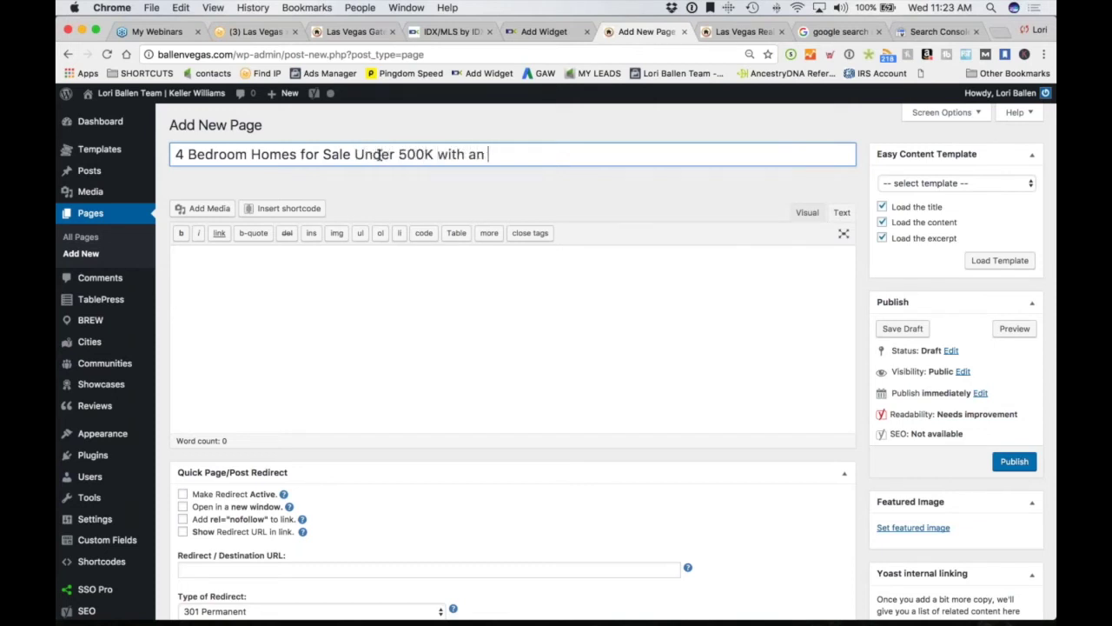
pyautogui.write('Elevator')
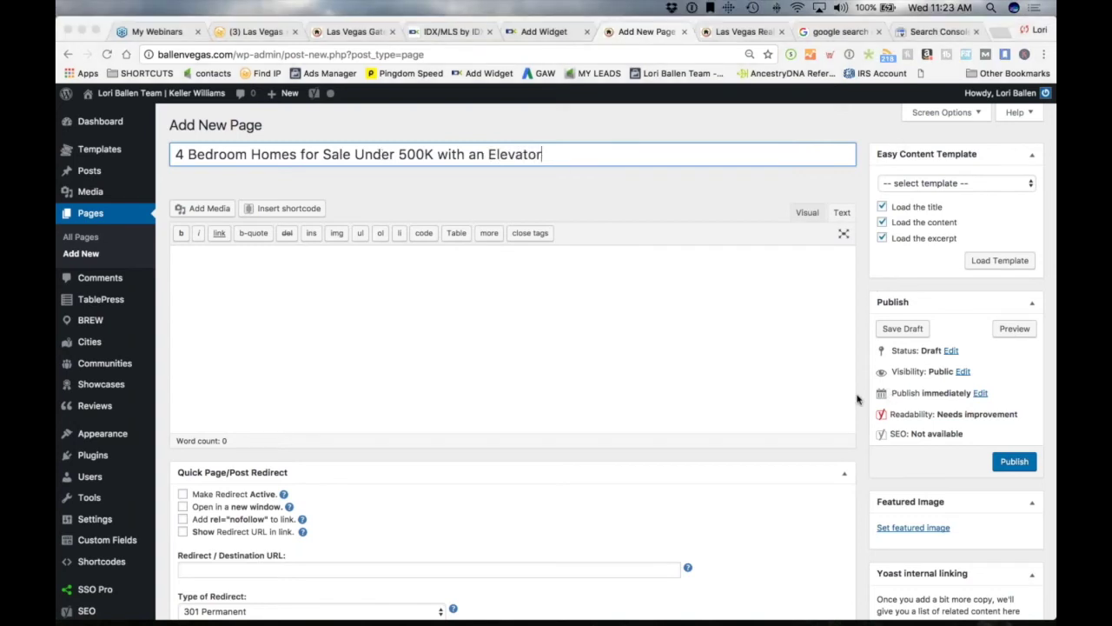
pyautogui.write('!')
pyautogui.press('BackSpace')
pyautogui.write('!')
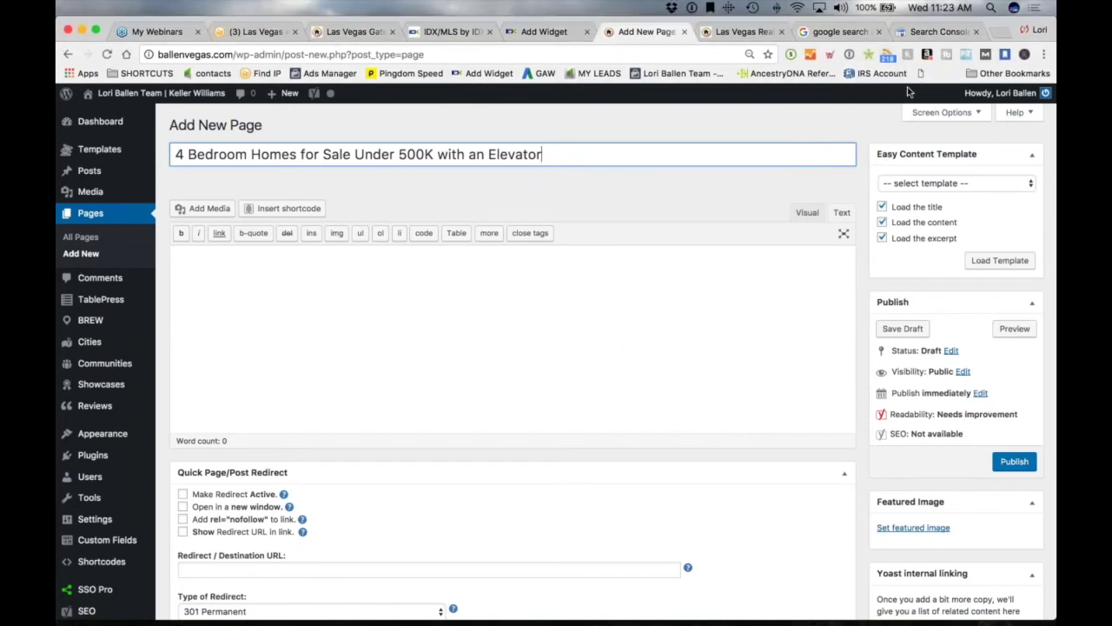
pyautogui.press('BackSpace')
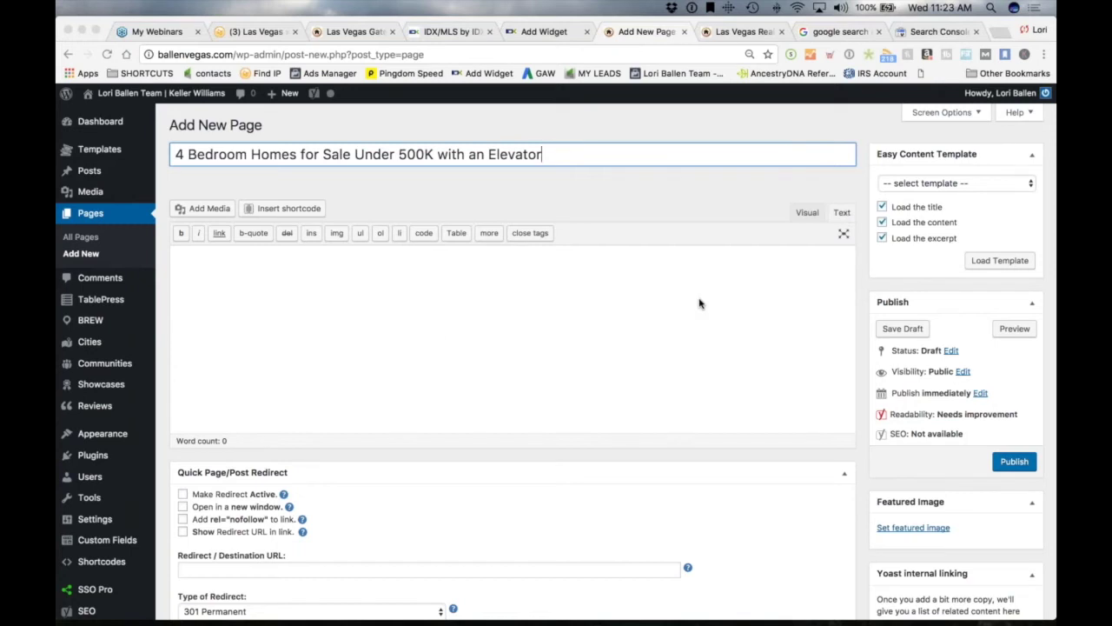
# - Enter the sample text "This is your editor" in the page body's visual editor and delete it again
pyautogui.click(319, 290)
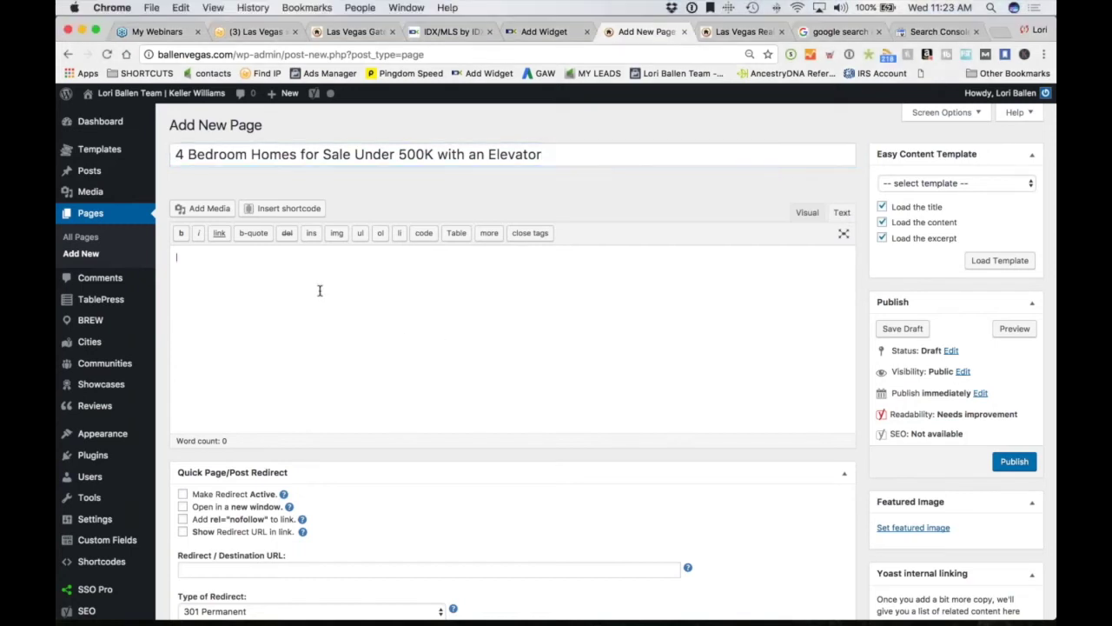
pyautogui.click(807, 212)
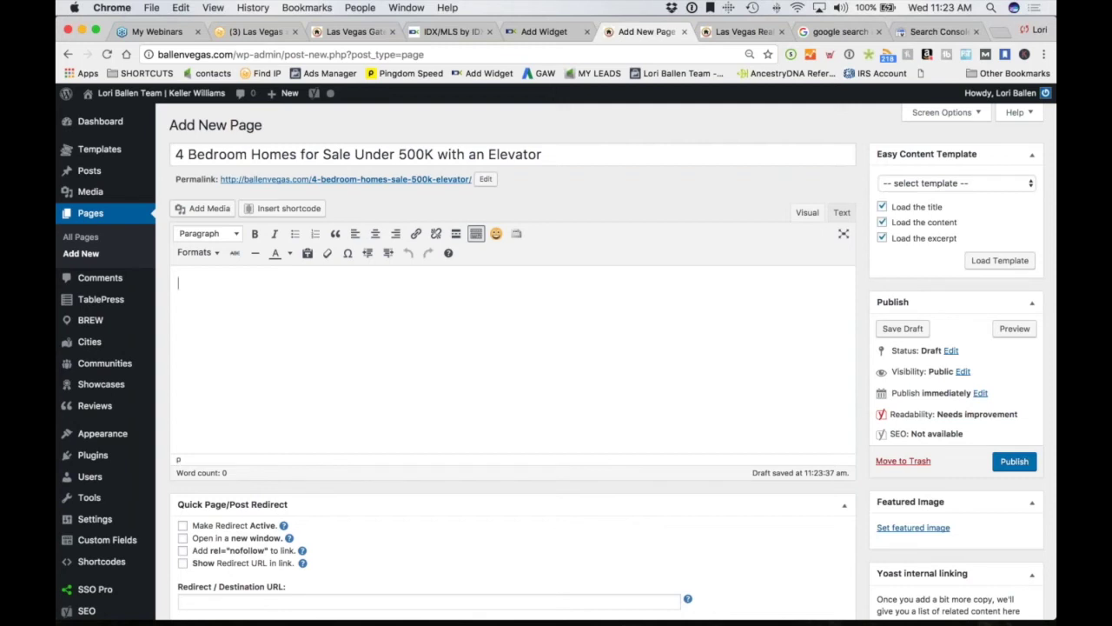
pyautogui.write('This is your editor')
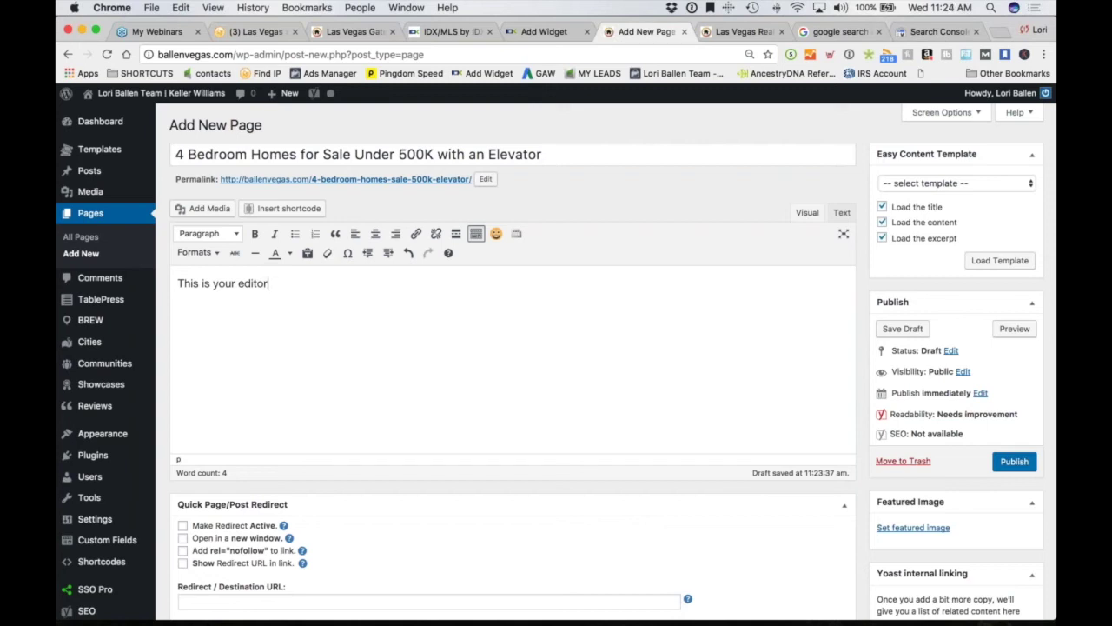
pyautogui.scroll(-2, 477, 322)
pyautogui.scroll(2, 335, 318)
pyautogui.click(285, 292)
pyautogui.moveTo(271, 285); pyautogui.dragTo(170, 285)
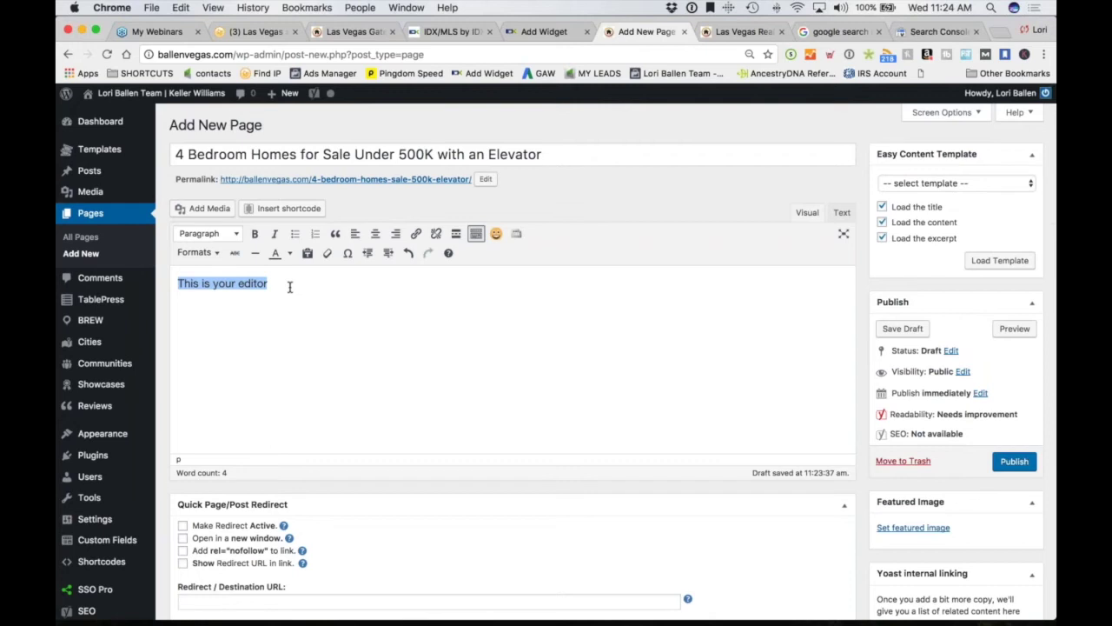
pyautogui.press('BackSpace')
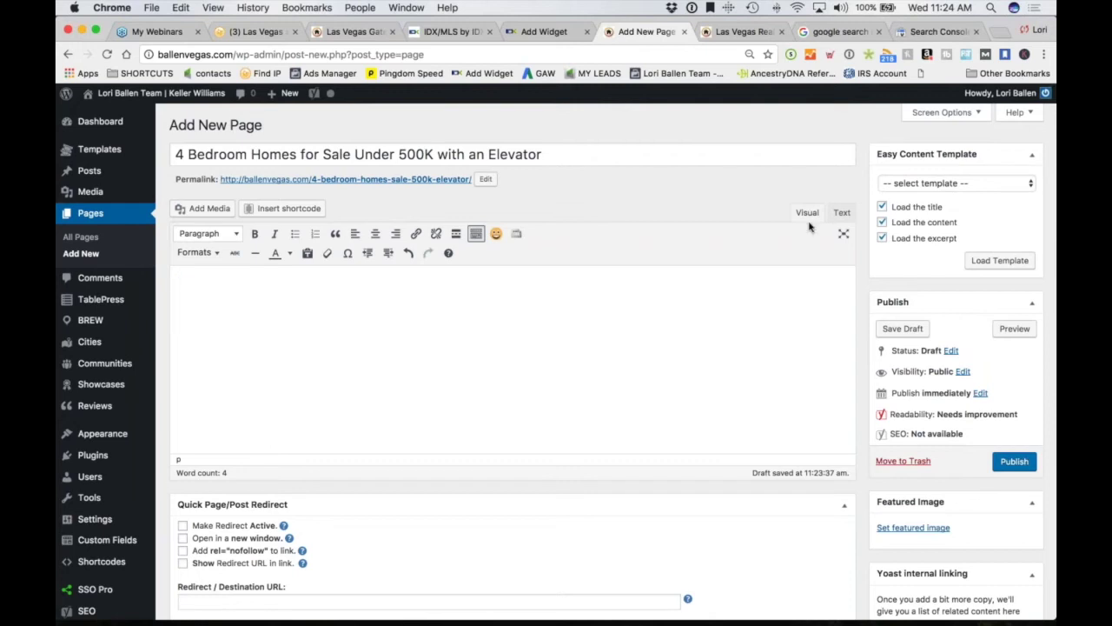
# - Paste the copied showcase widget script into the page body as code and switch back to the visual view
pyautogui.click(842, 214)
pyautogui.write('<script charset="UTF-8" type="text/javascript" id="idxwidgetsrc-58190" src="//homes.ballenvegas.com/idx/customshowcasejs.php?widgetid=58190"></script>')
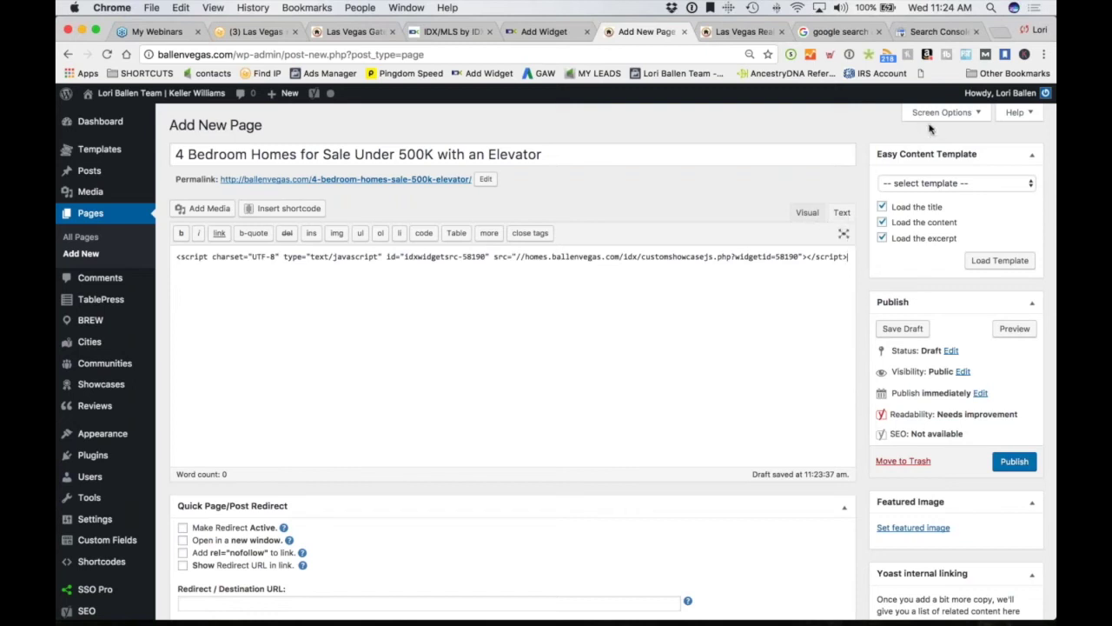
pyautogui.click(807, 213)
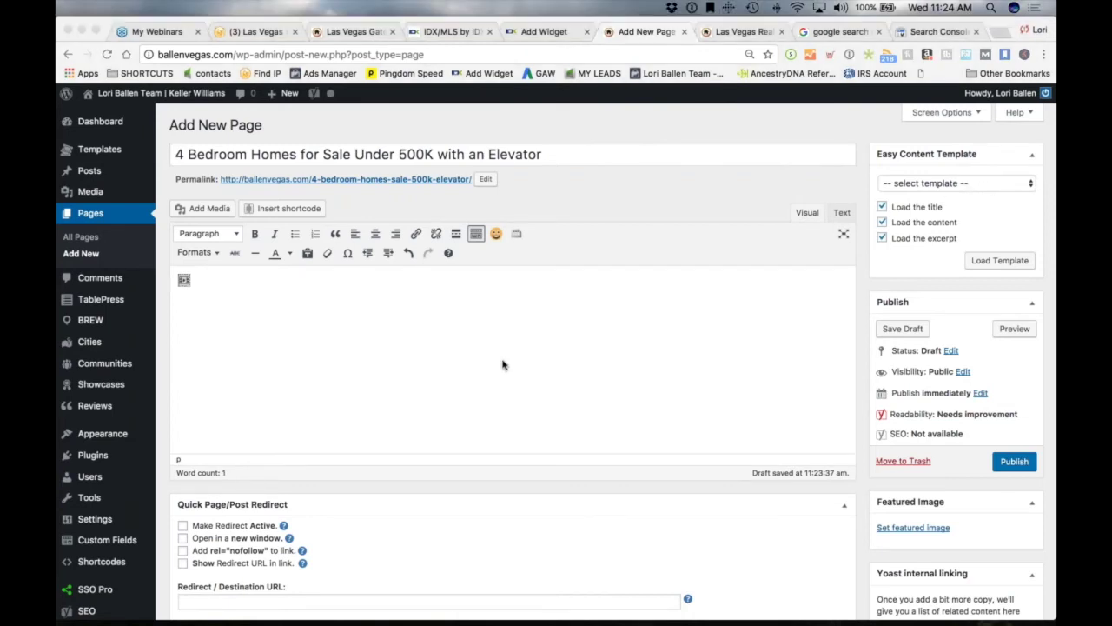
pyautogui.scroll(-1, 692, 339)
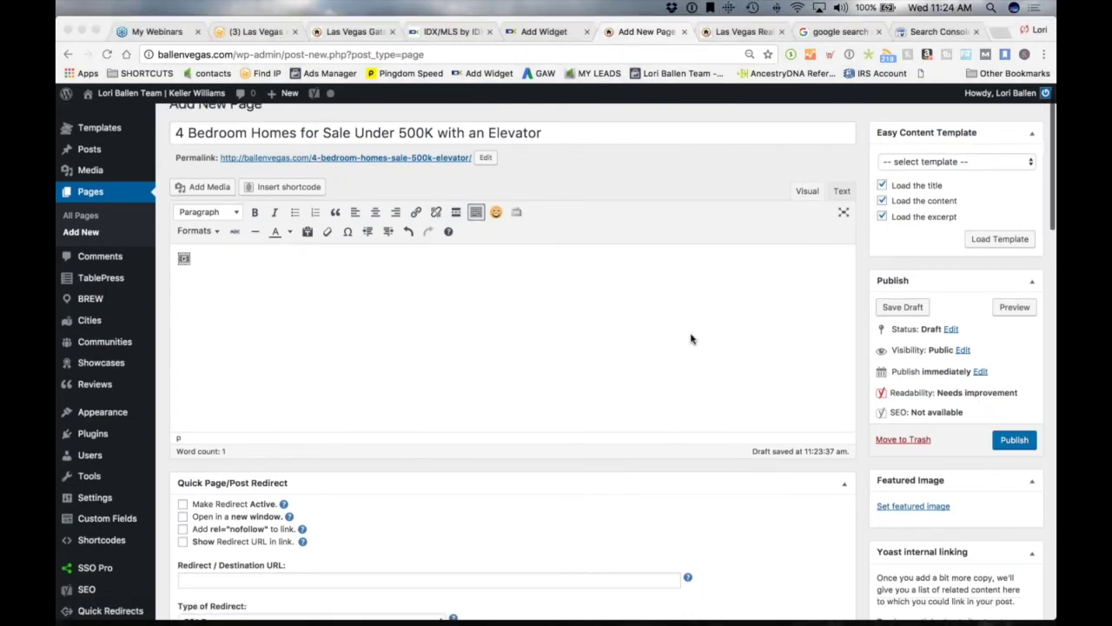
pyautogui.scroll(1, 692, 339)
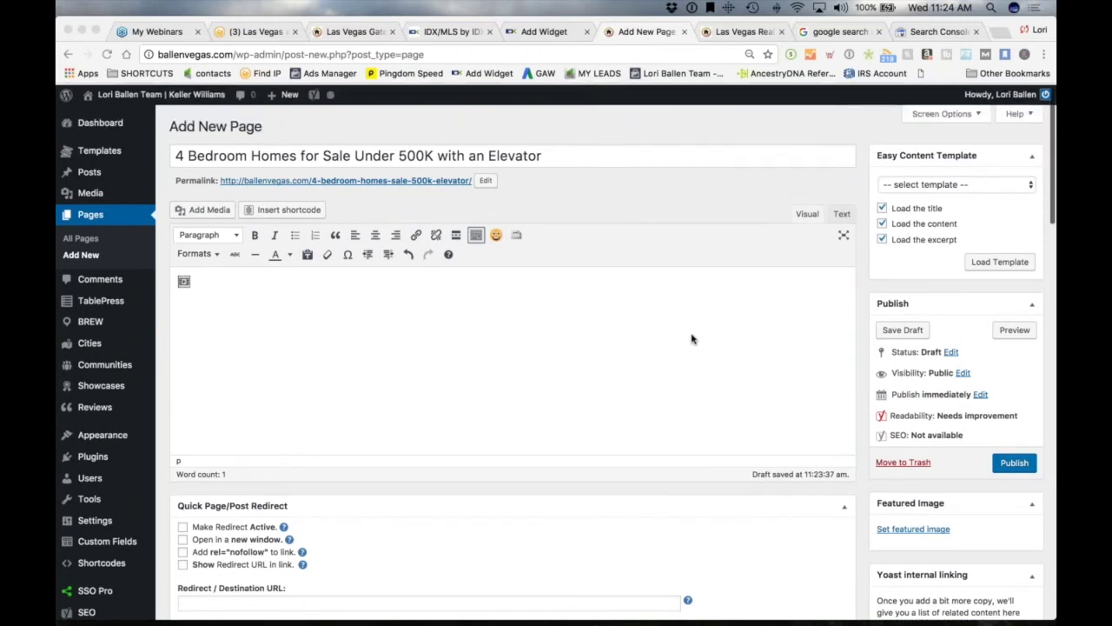
# - Open a preview of the draft elevator homes page
pyautogui.moveTo(569, 153); pyautogui.dragTo(488, 154)
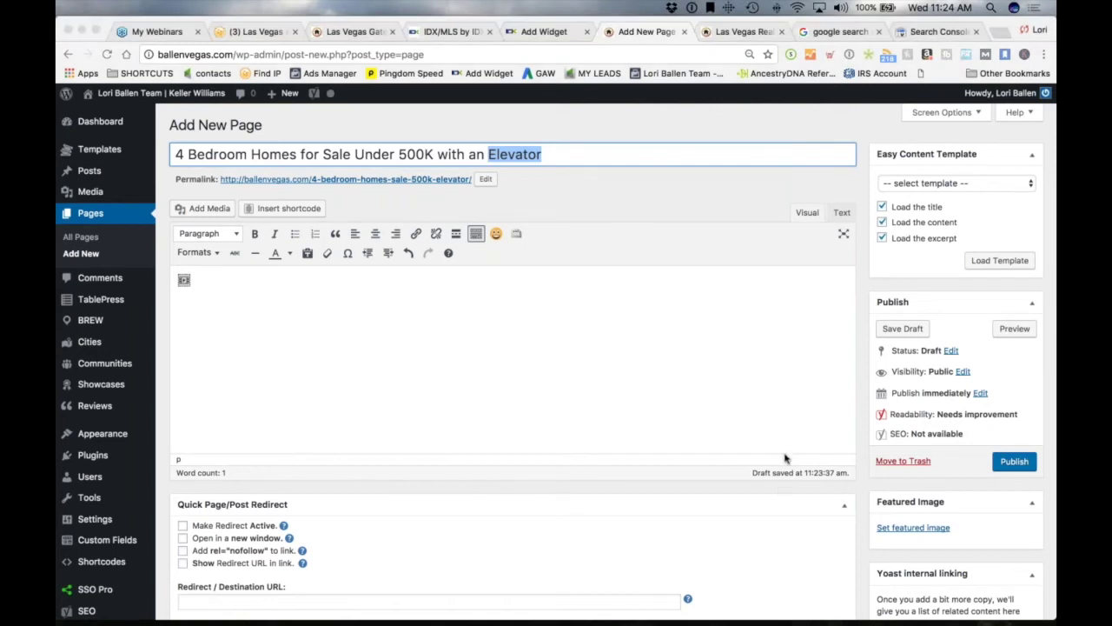
pyautogui.click(1014, 330)
pyautogui.click(1014, 329)
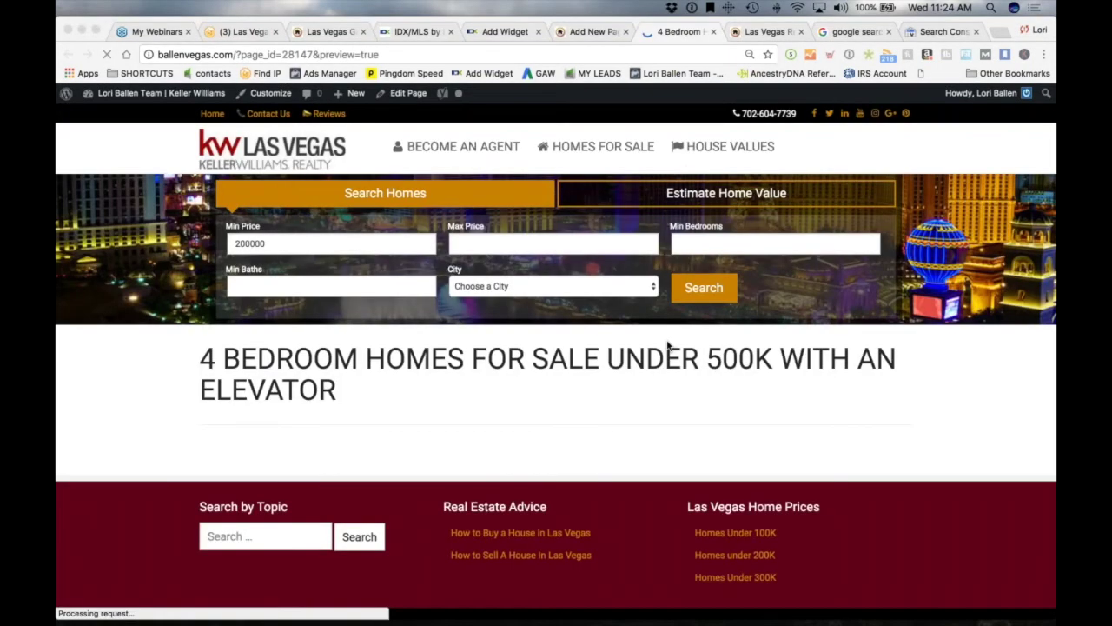
# - Examine the previewed page's heading, listing showcase and View All Results link
pyautogui.scroll(-5, 667, 372)
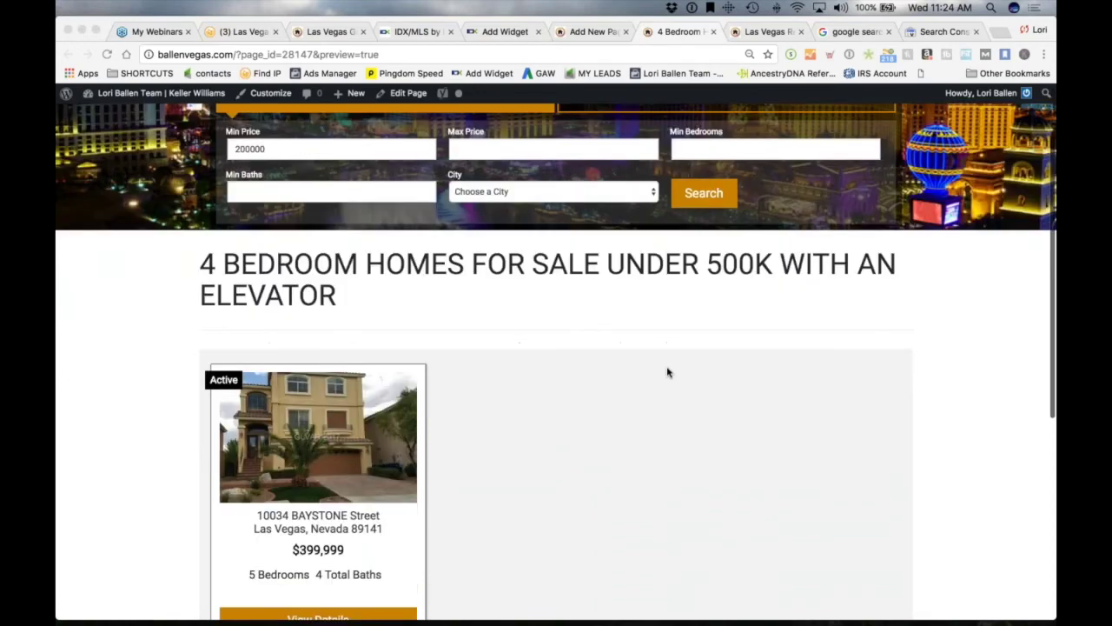
pyautogui.scroll(6, 668, 372)
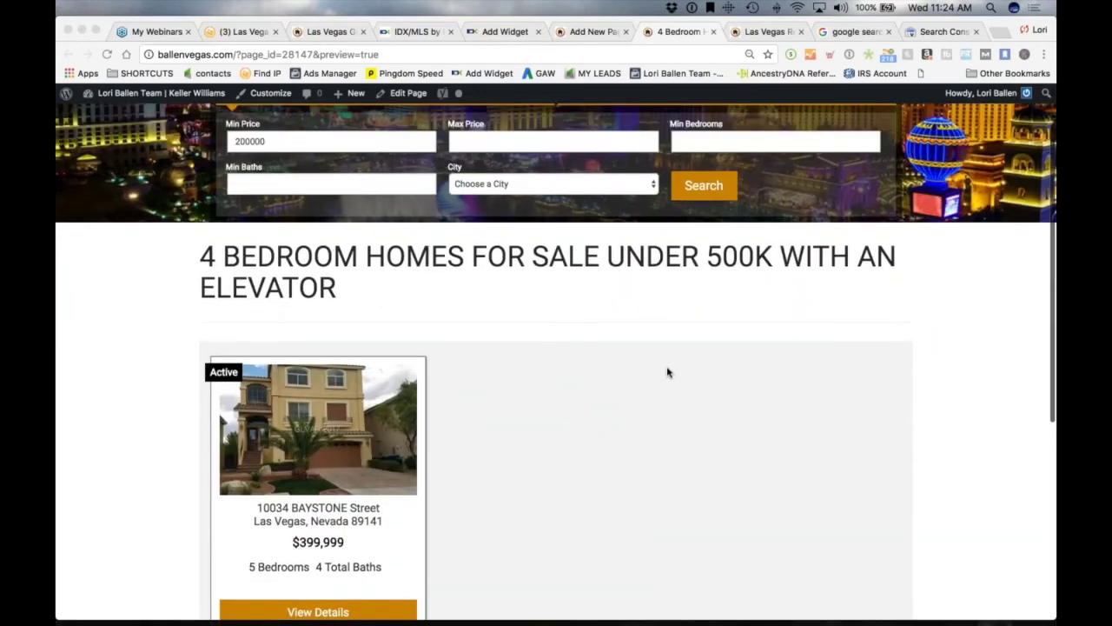
pyautogui.scroll(-1, 667, 374)
pyautogui.scroll(-2, 666, 377)
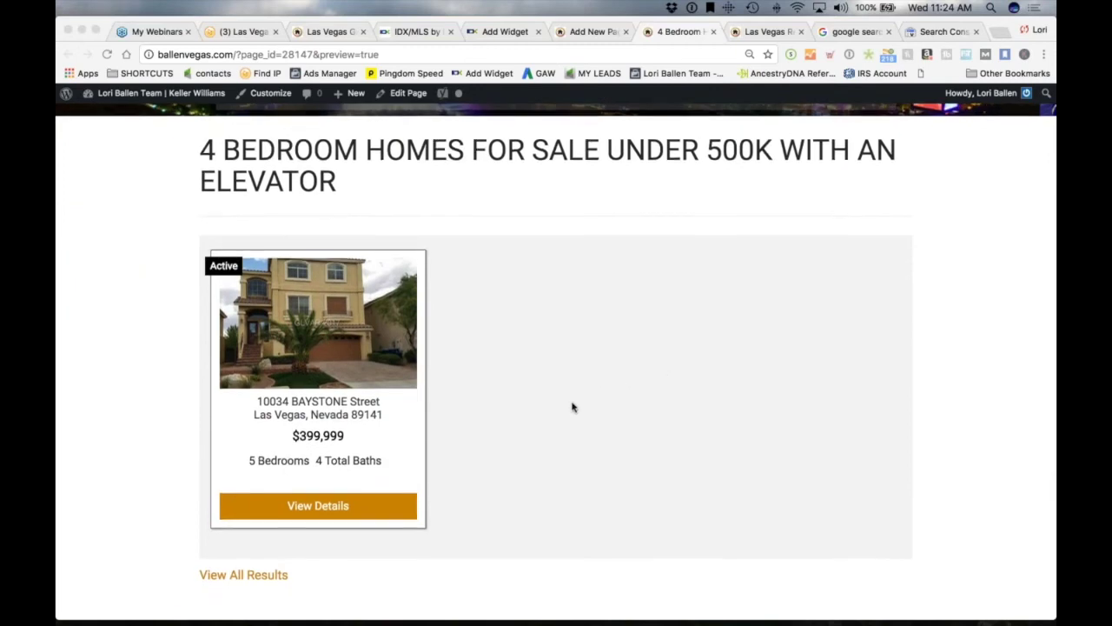
pyautogui.scroll(-1, 678, 409)
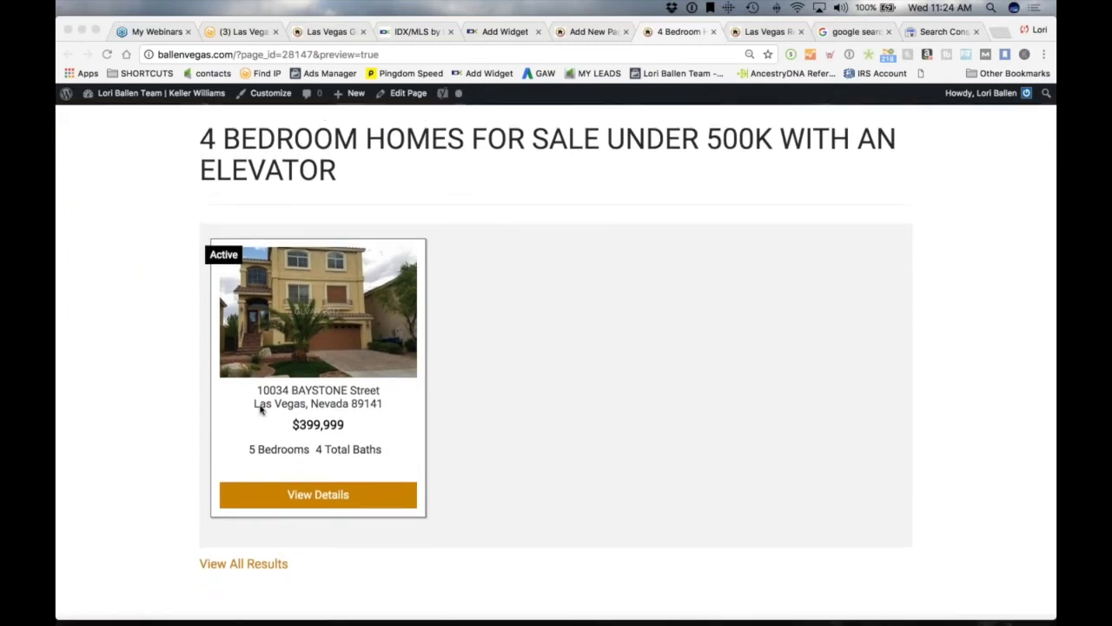
pyautogui.scroll(3, 649, 414)
pyautogui.scroll(-3, 337, 404)
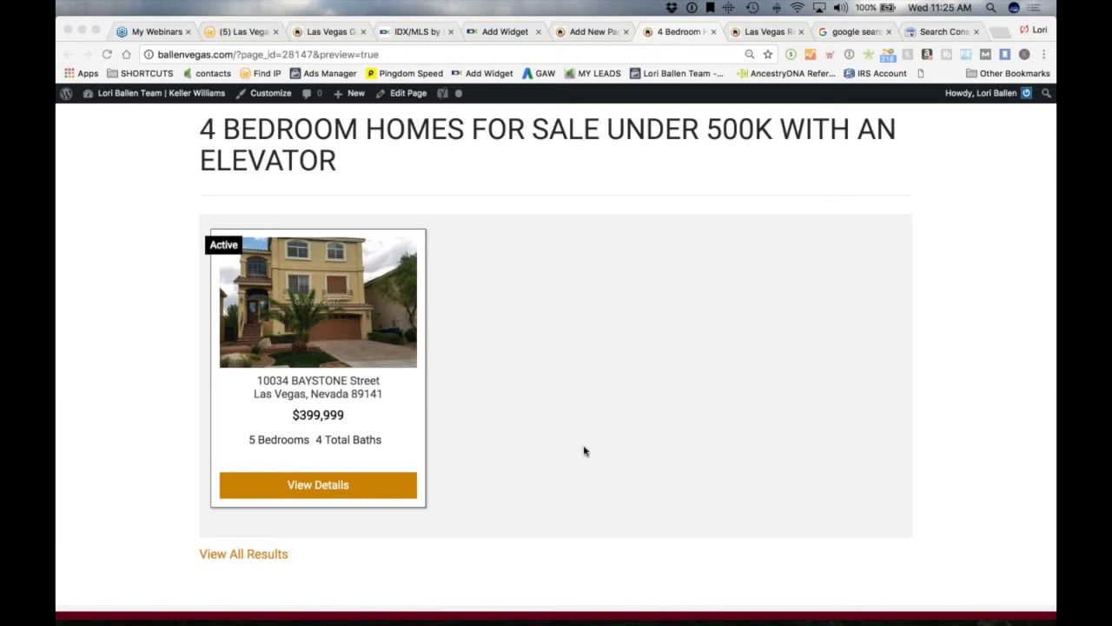
pyautogui.scroll(5, 583, 450)
pyautogui.scroll(-5, 589, 397)
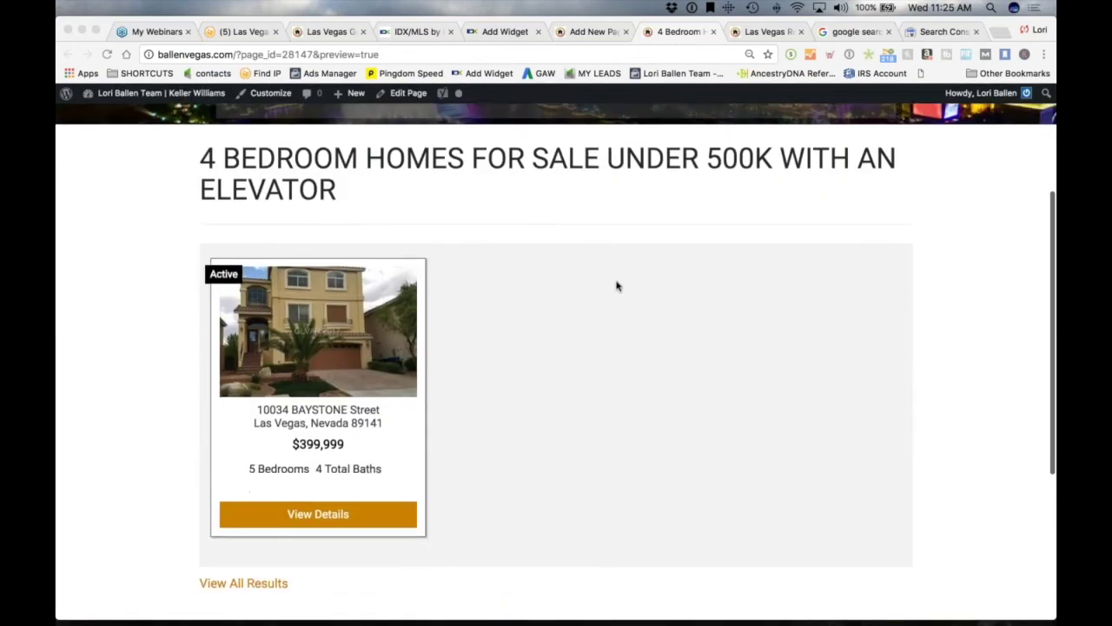
pyautogui.scroll(-1, 616, 286)
pyautogui.scroll(2, 587, 191)
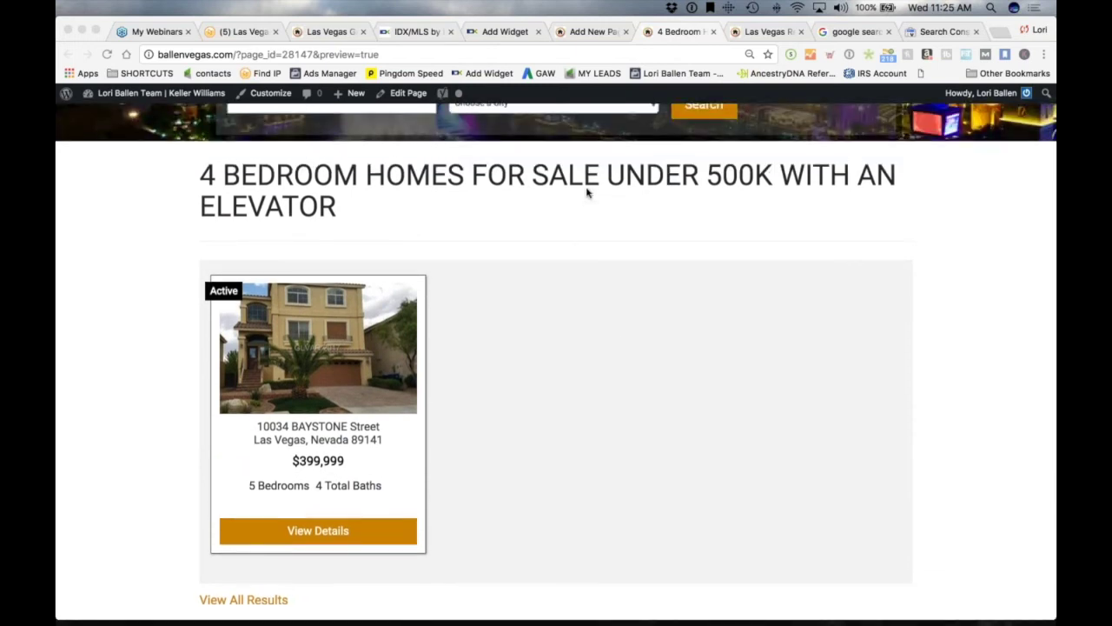
# - Open a new BREW showcase entry and look over its title, slug, link text, content and options fields
pyautogui.click(590, 31)
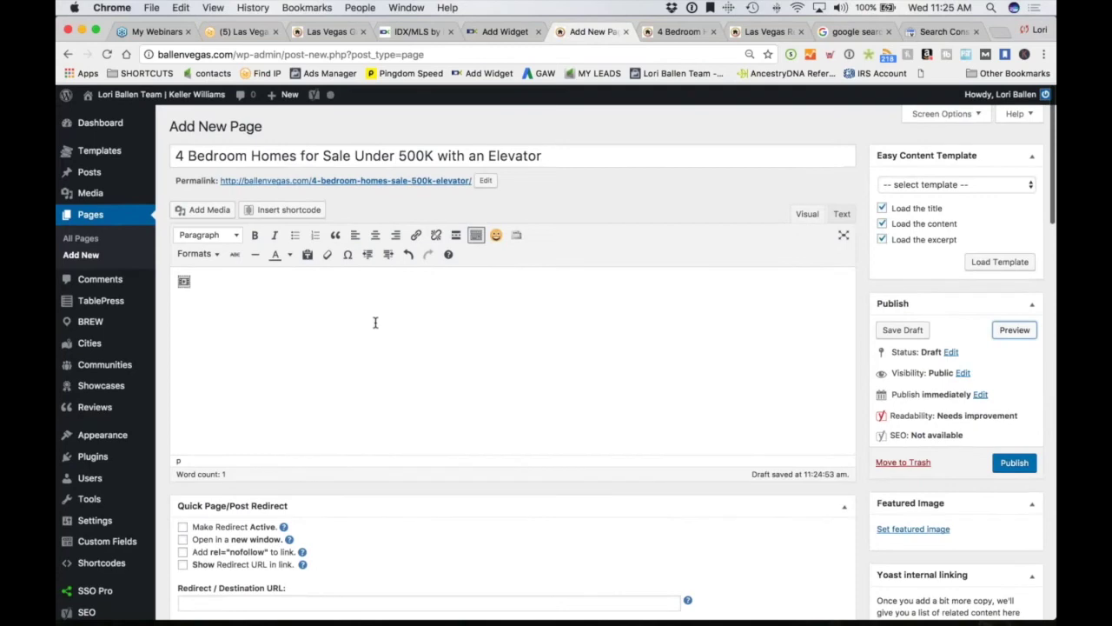
pyautogui.click(679, 31)
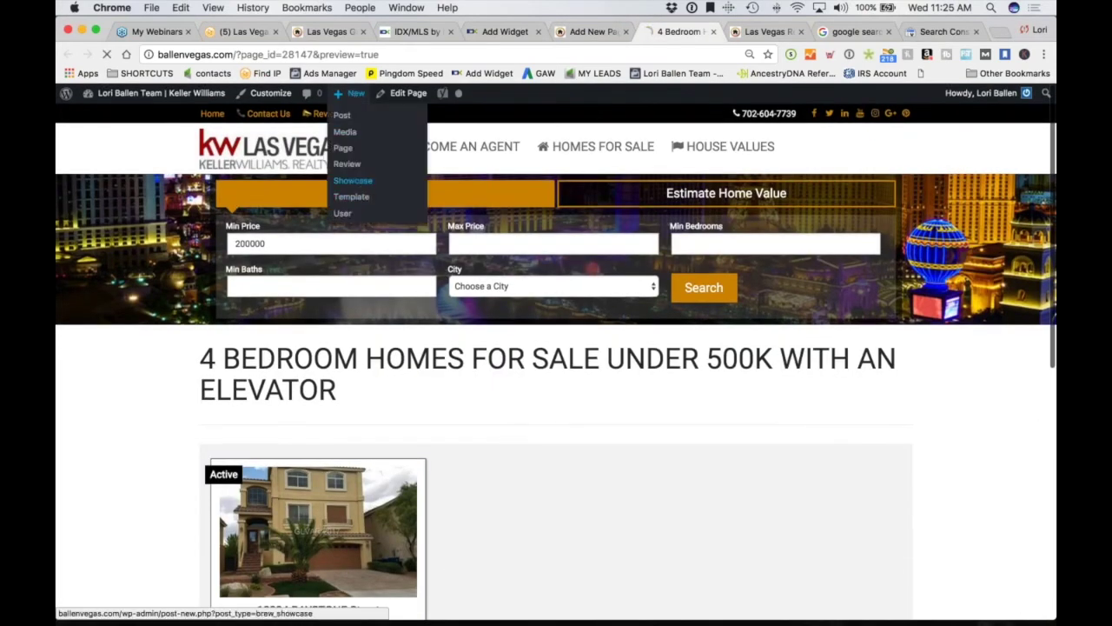
pyautogui.click(353, 181)
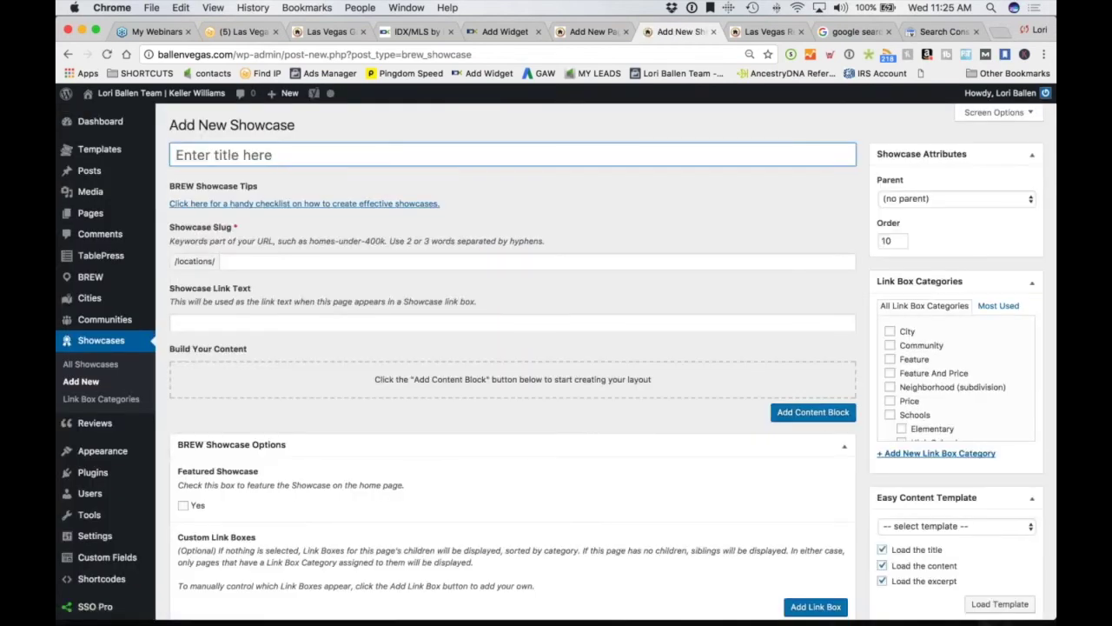
pyautogui.click(272, 154)
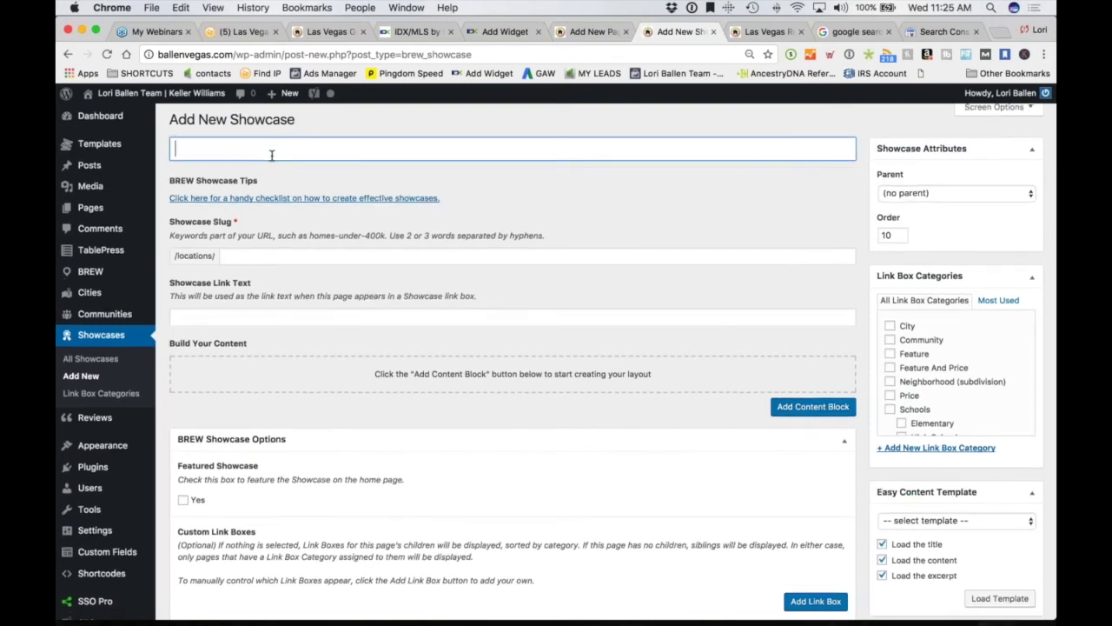
pyautogui.scroll(-2, 580, 342)
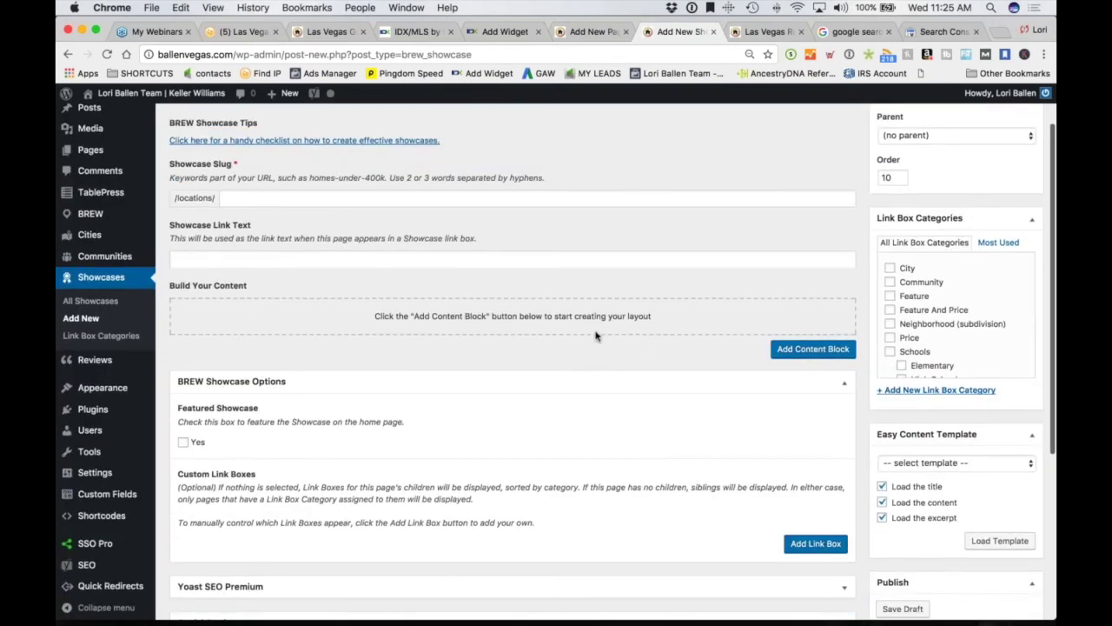
pyautogui.scroll(-1, 270, 365)
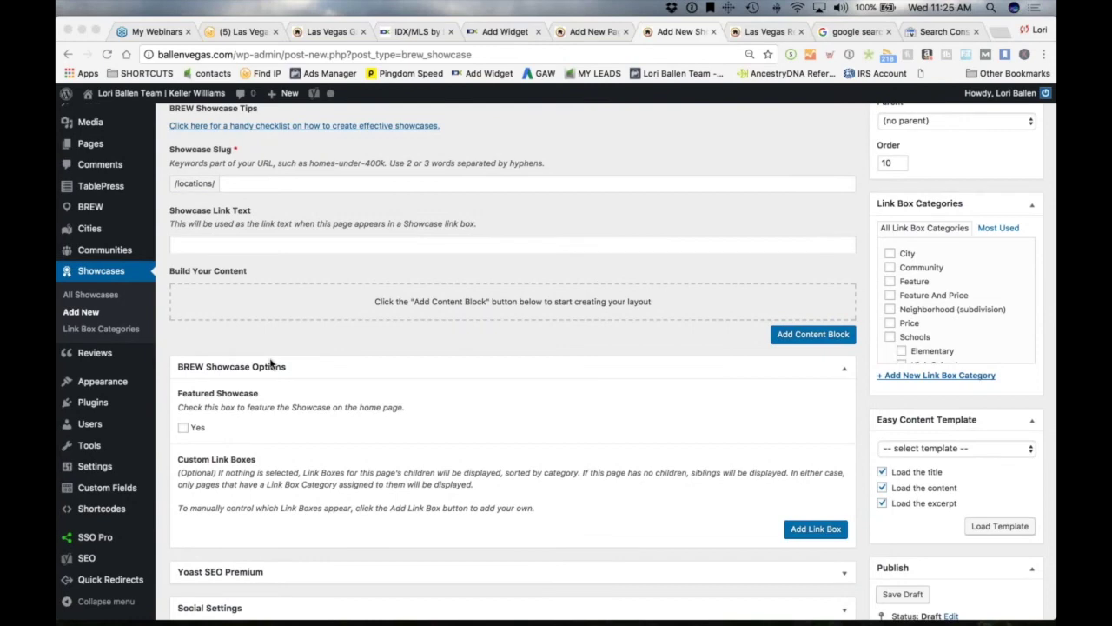
# - Look over the new showcase form's featured option, custom link boxes, link box categories, content template and publishing settings
pyautogui.scroll(-3, 270, 365)
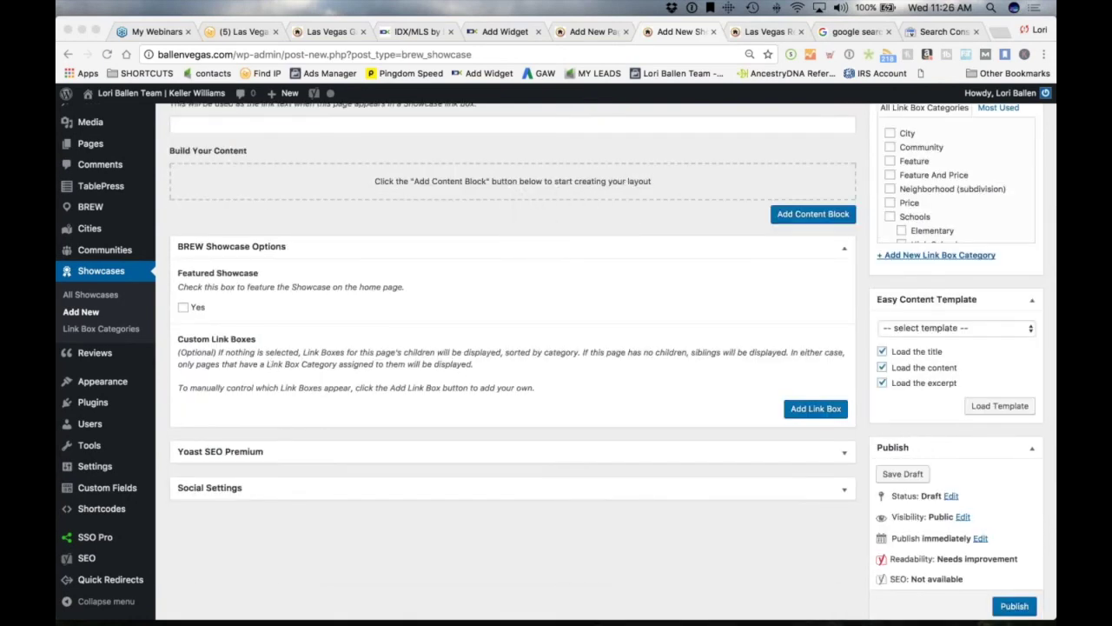
pyautogui.scroll(3, 518, 196)
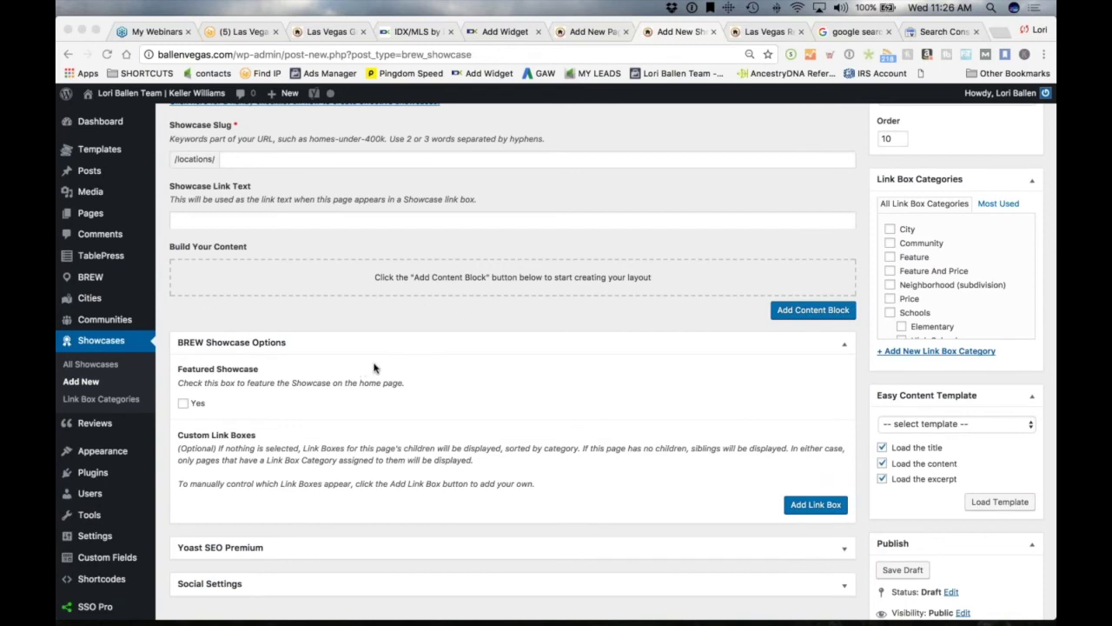
pyautogui.scroll(-2, 378, 367)
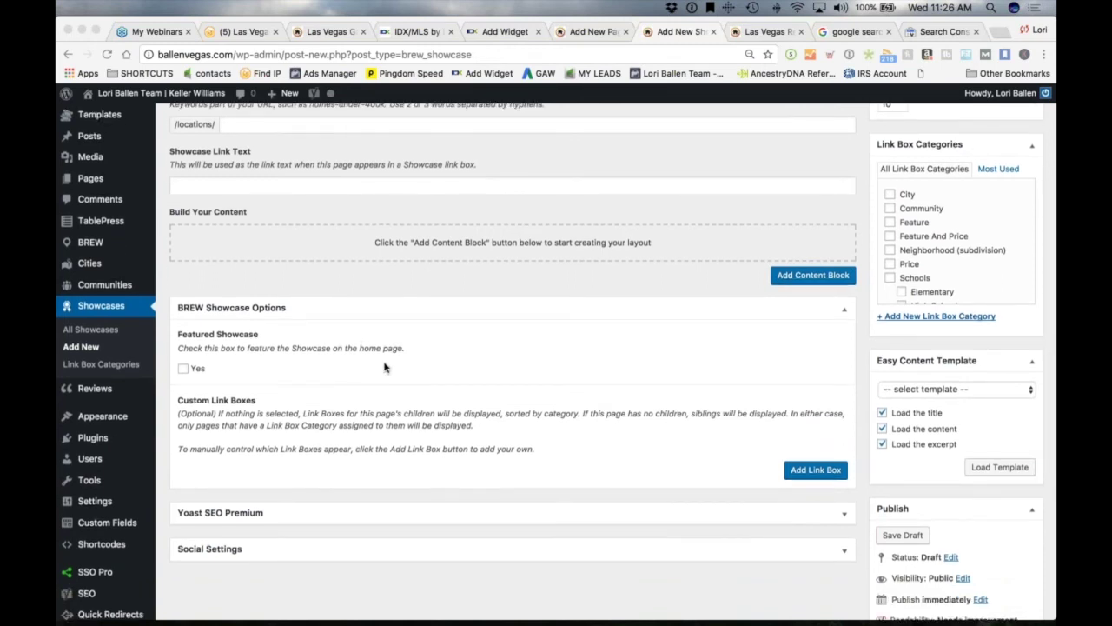
pyautogui.scroll(-3, 384, 367)
pyautogui.scroll(-1, 385, 366)
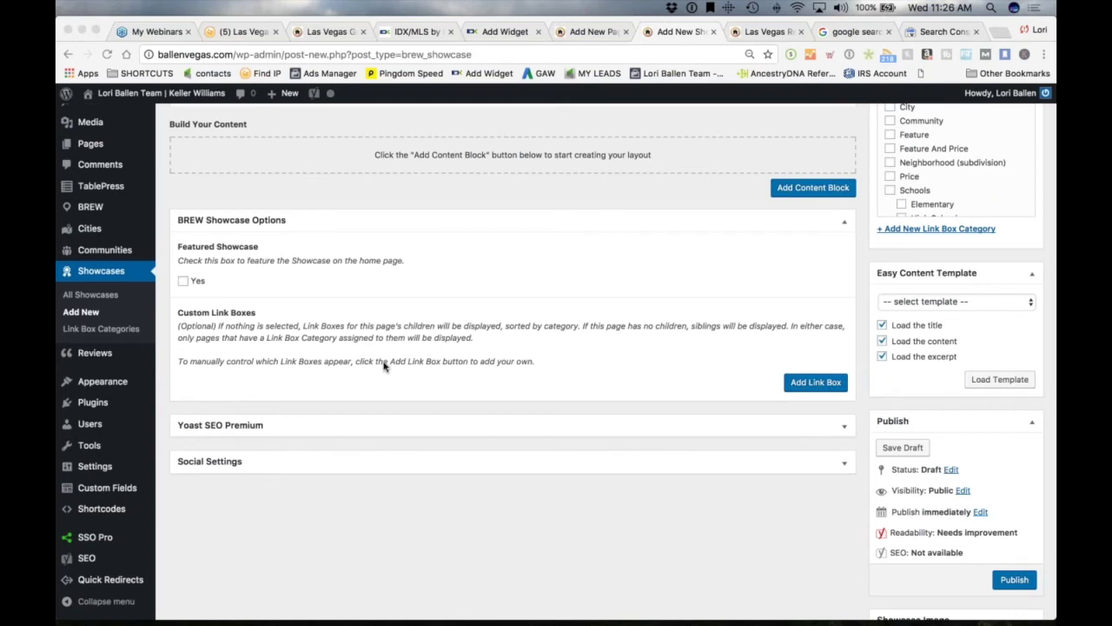
pyautogui.scroll(-3, 385, 365)
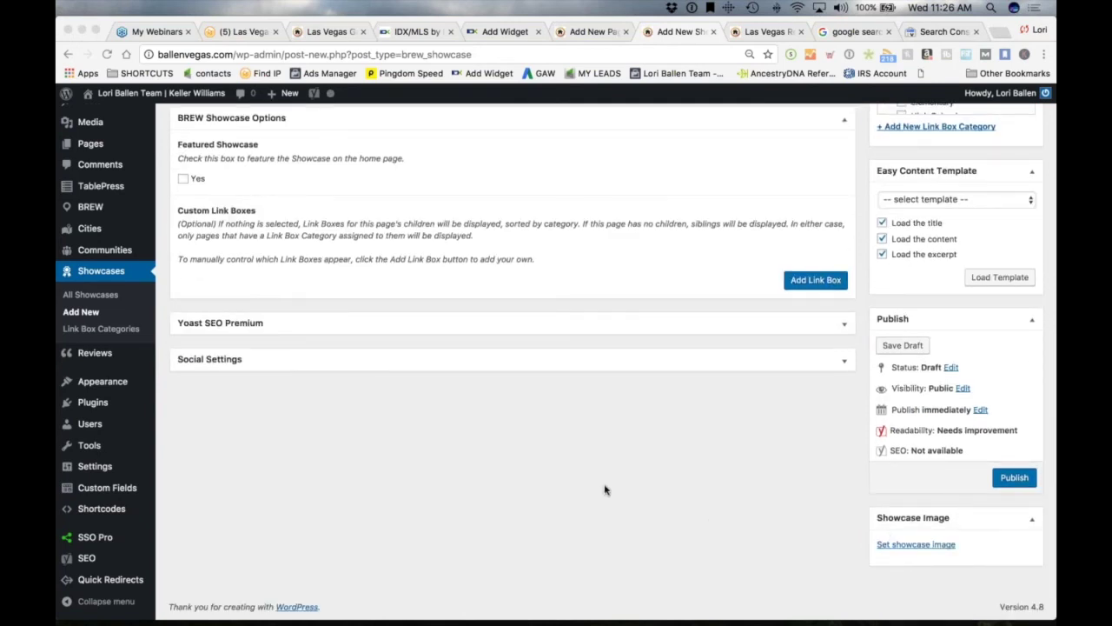
pyautogui.scroll(5, 606, 489)
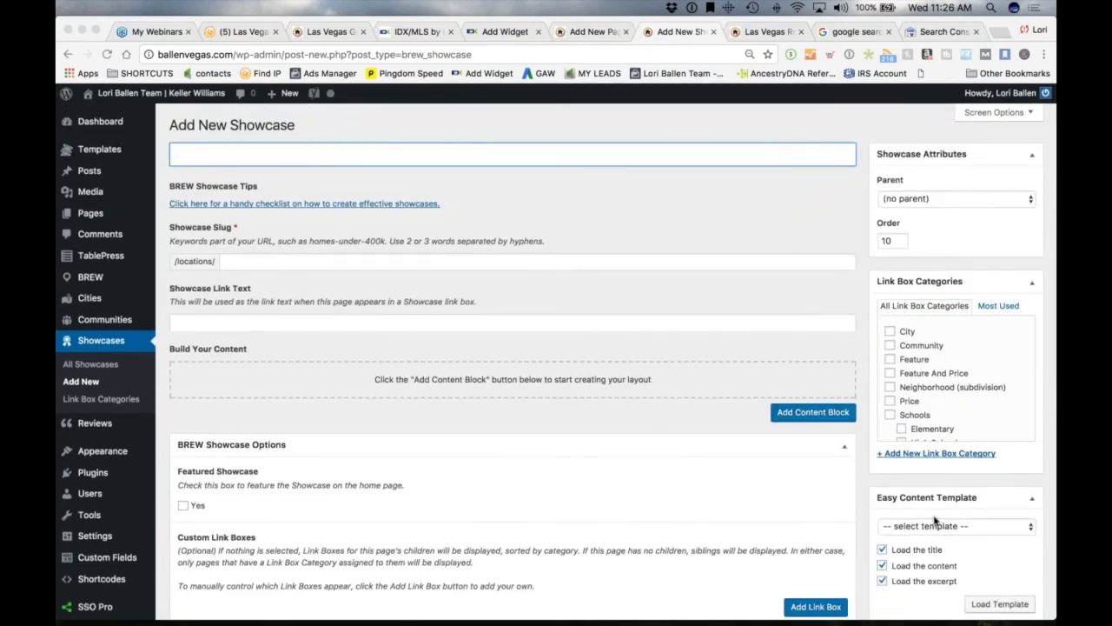
# - Switch to the ballenvegas.com home page and browse its listings, reviews, communities, price links and blog posts
pyautogui.click(766, 31)
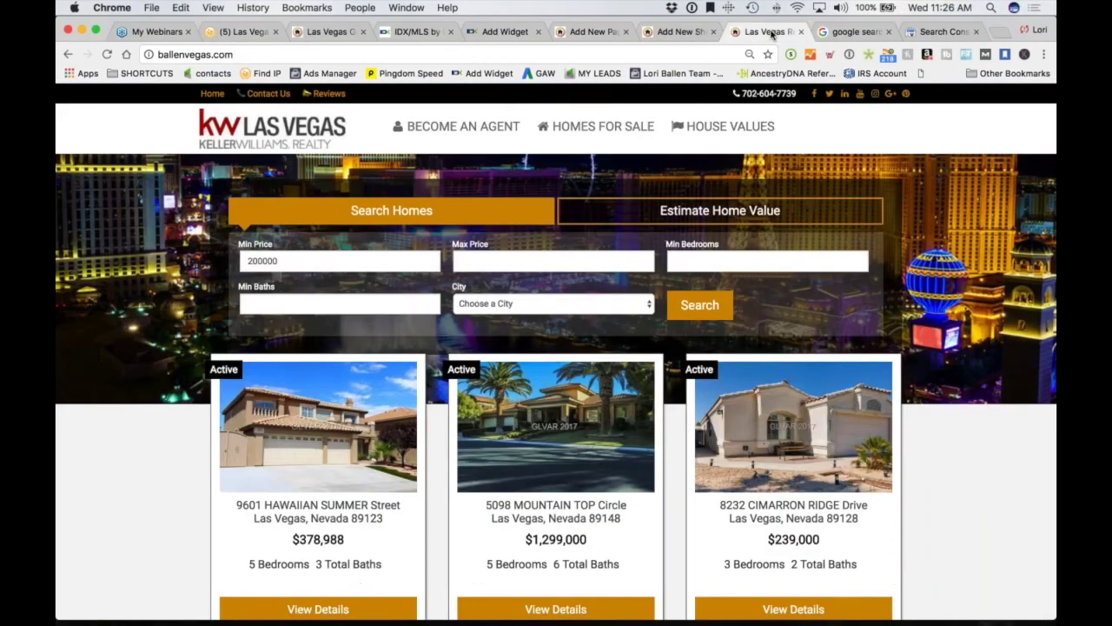
pyautogui.scroll(-2, 710, 329)
pyautogui.scroll(-5, 711, 328)
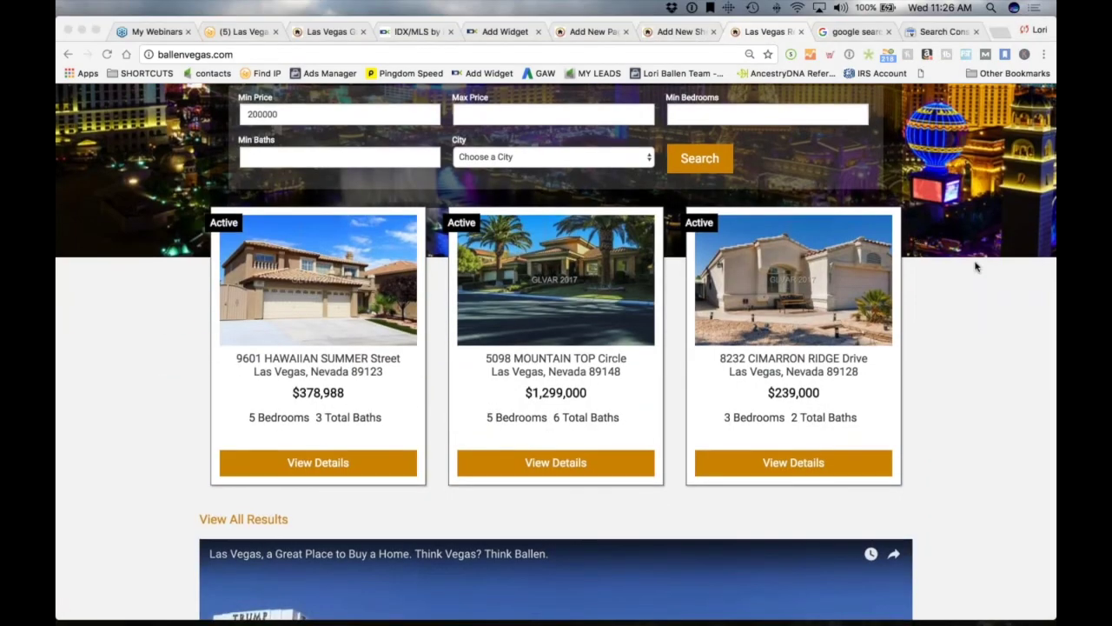
pyautogui.scroll(-20, 96, 426)
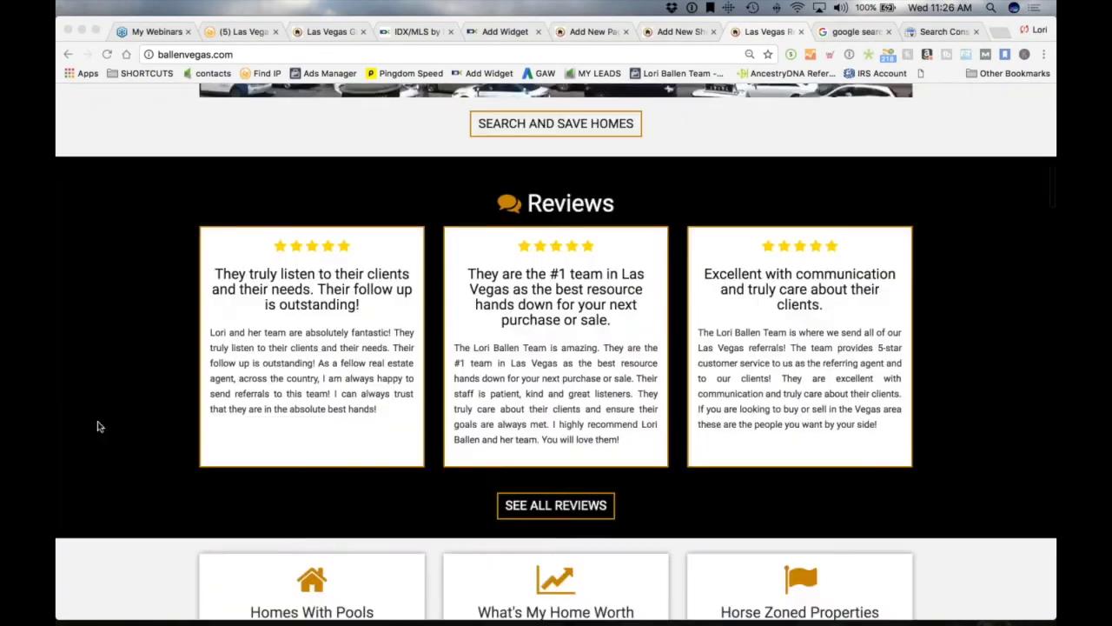
pyautogui.scroll(-20, 97, 426)
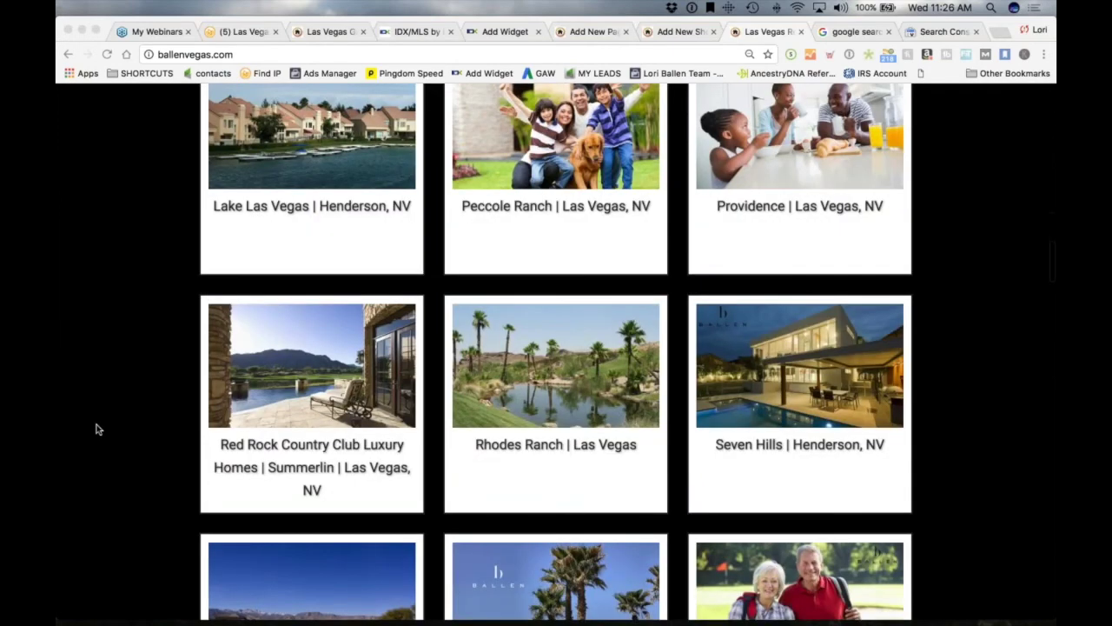
pyautogui.scroll(-20, 98, 428)
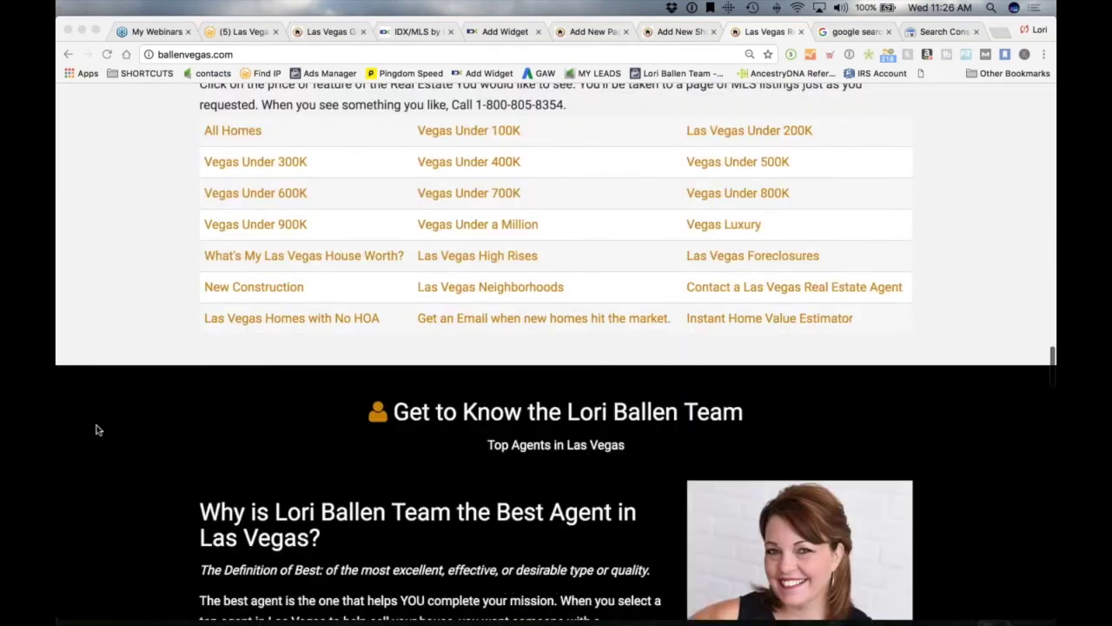
pyautogui.scroll(-15, 96, 432)
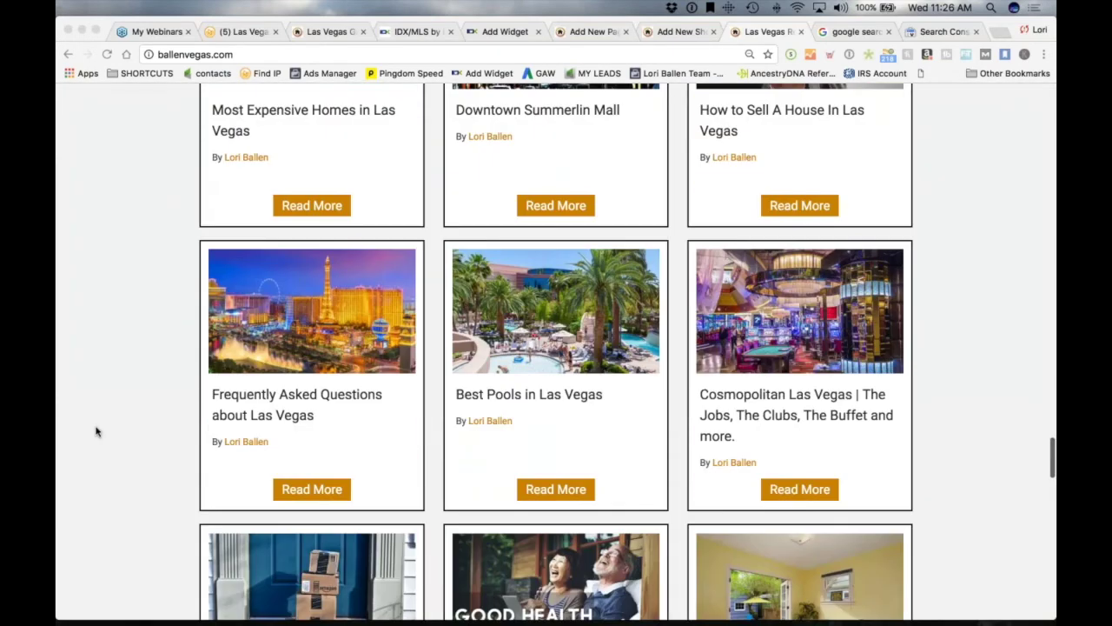
pyautogui.scroll(-6, 96, 432)
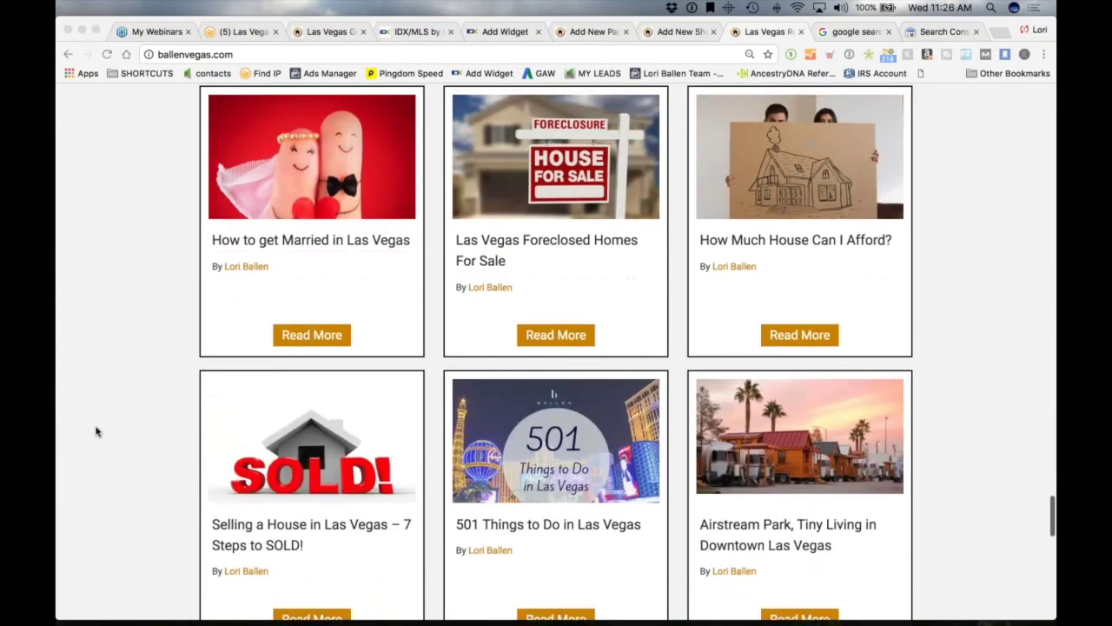
pyautogui.scroll(-1, 91, 430)
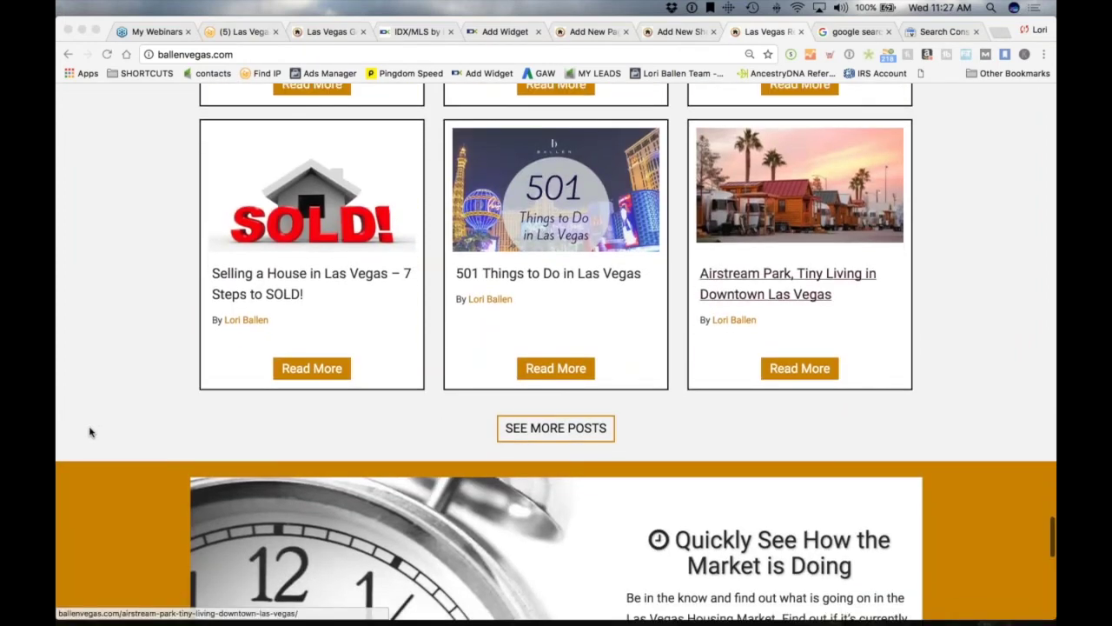
# - Open the blog post on Airstream Park tiny living and examine its text, media and nearby homes for sale
pyautogui.click(787, 283)
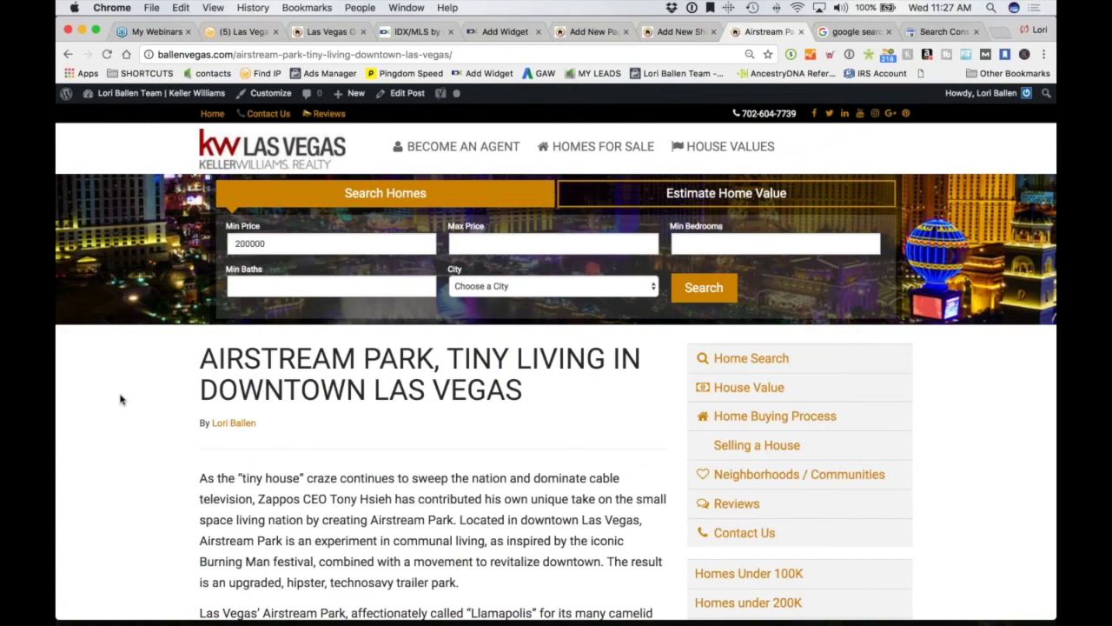
pyautogui.scroll(-1, 120, 398)
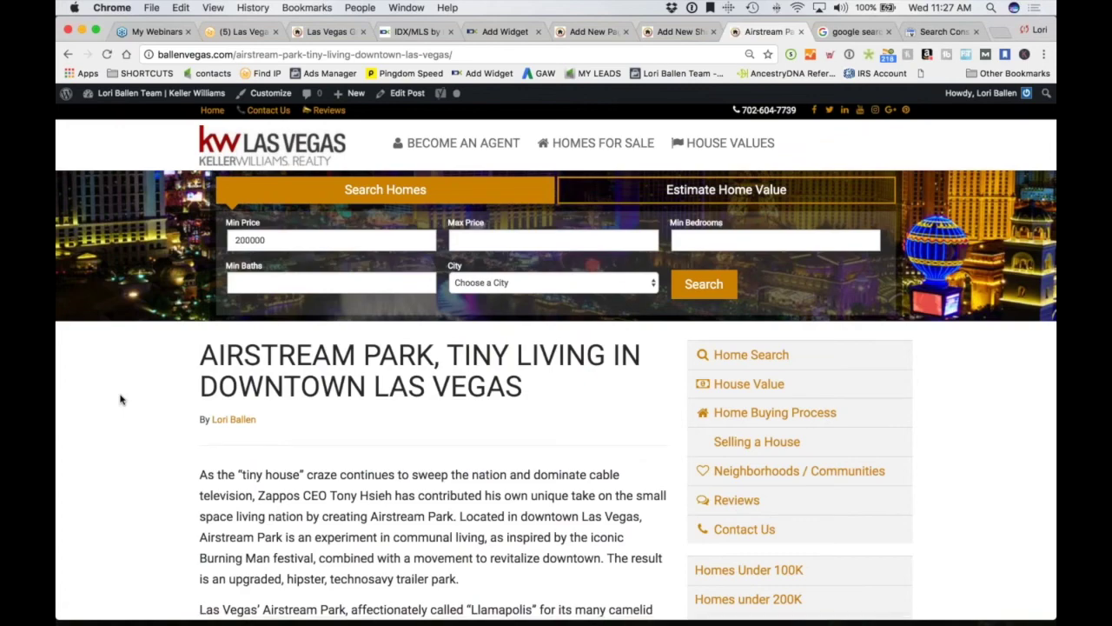
pyautogui.scroll(-5, 121, 399)
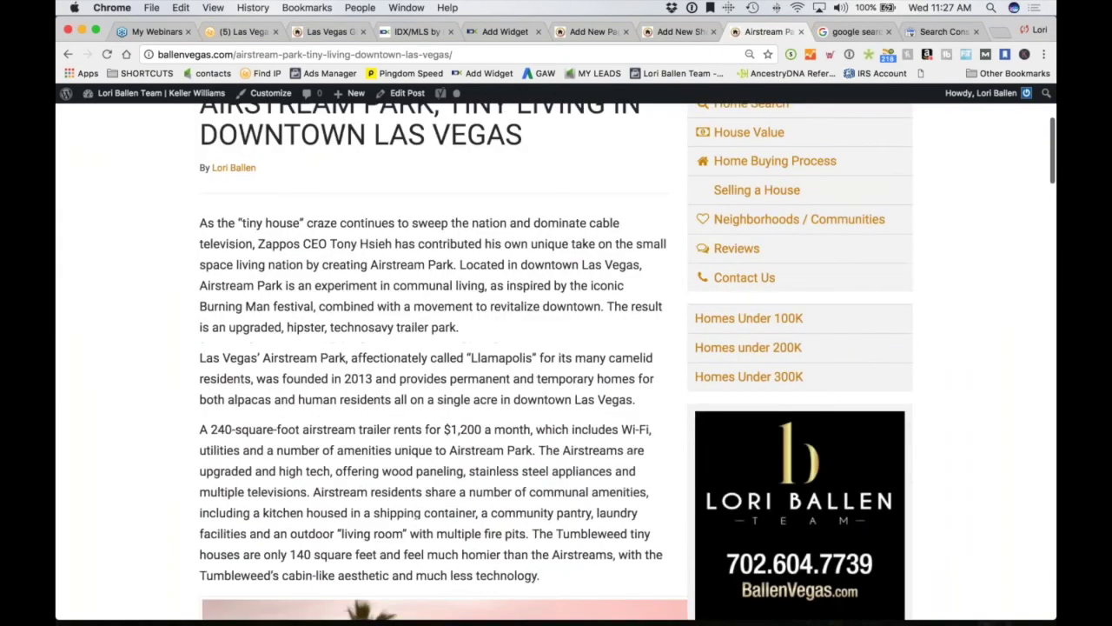
pyautogui.scroll(-20, 572, 289)
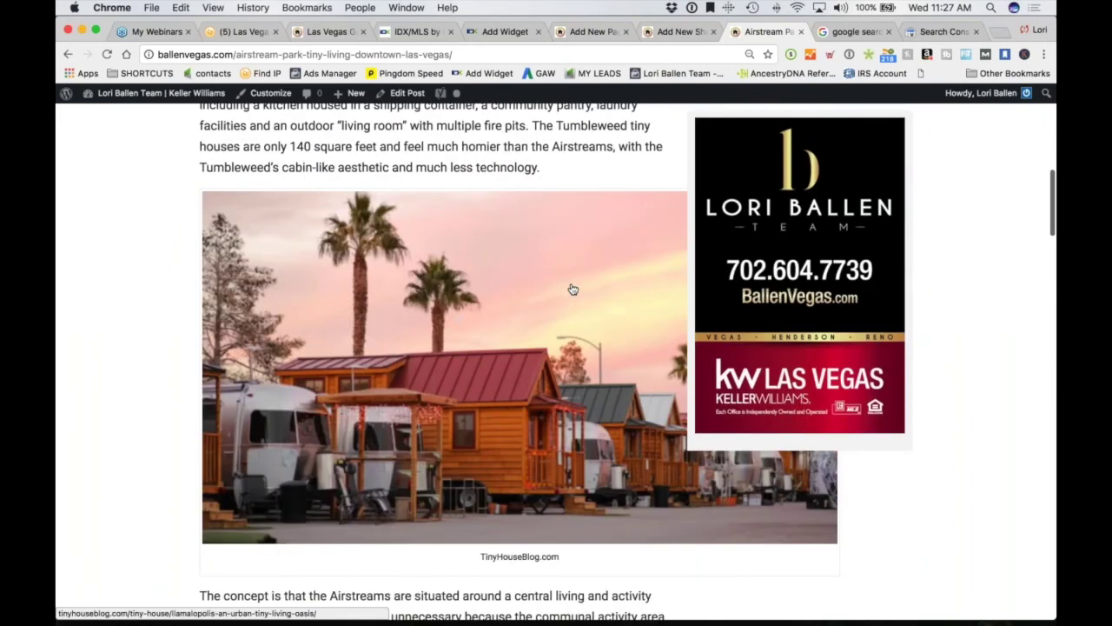
pyautogui.scroll(-10, 572, 288)
pyautogui.scroll(20, 572, 288)
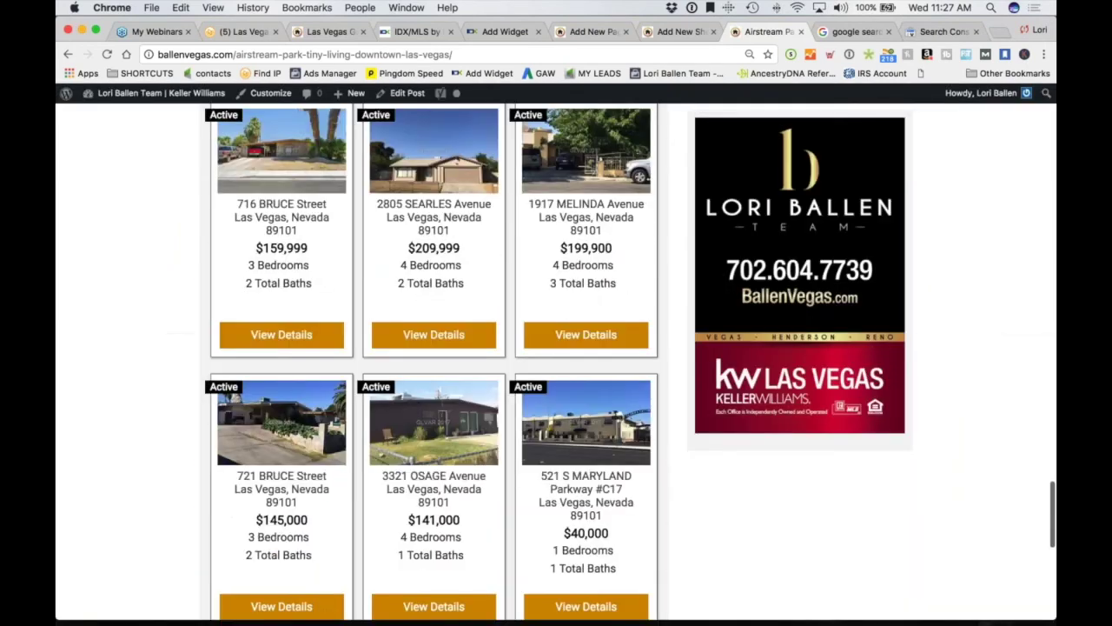
pyautogui.scroll(8, 563, 390)
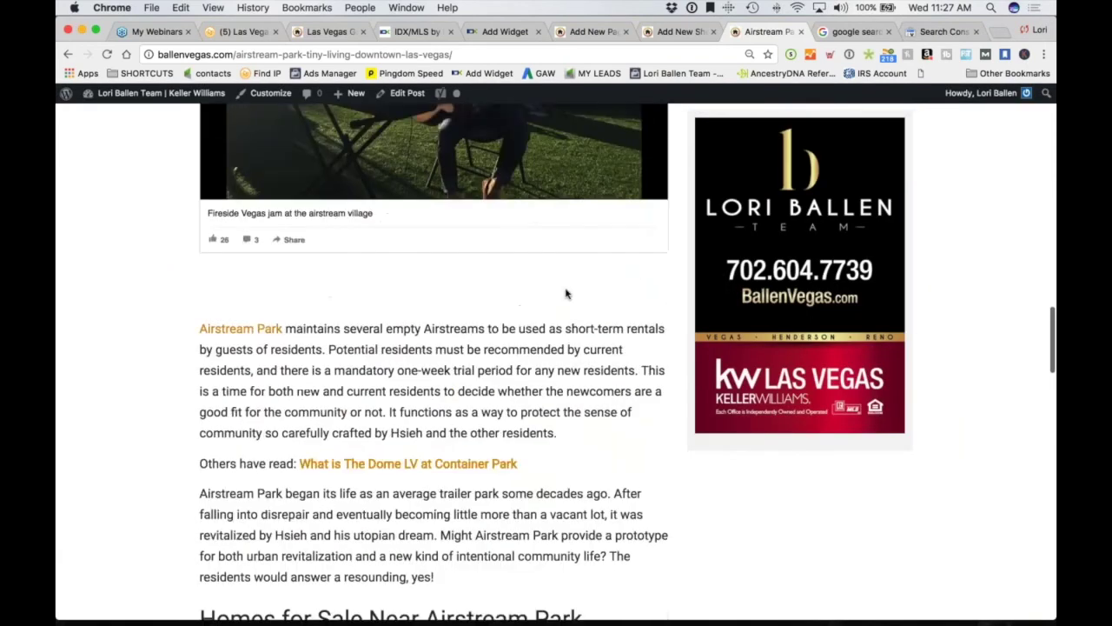
pyautogui.scroll(10, 563, 390)
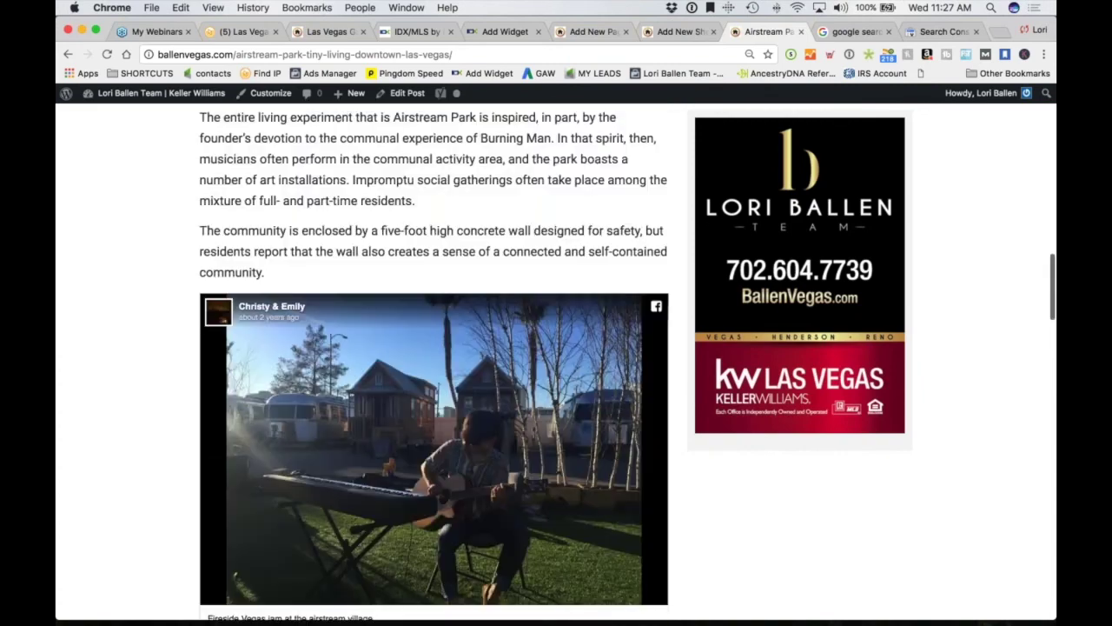
pyautogui.scroll(2, 462, 376)
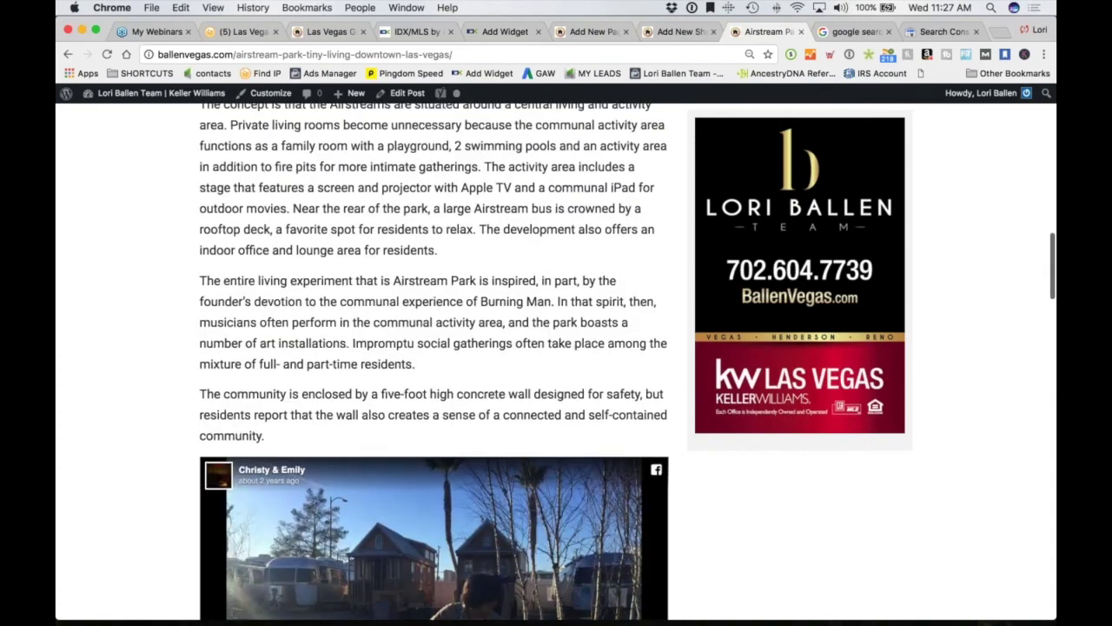
pyautogui.scroll(5, 785, 414)
pyautogui.scroll(-8, 785, 413)
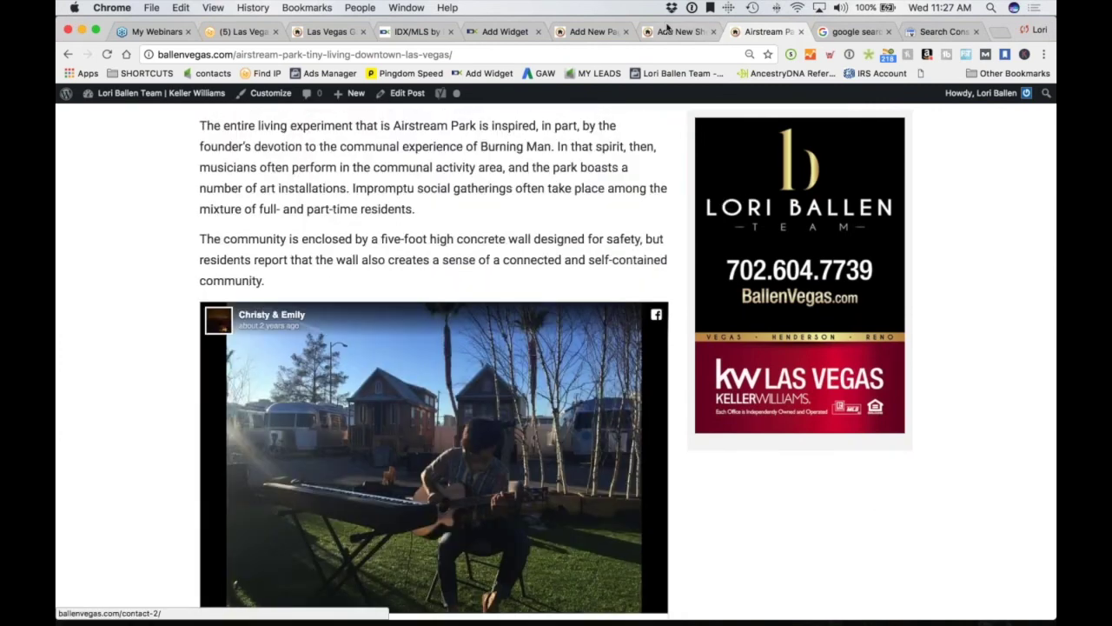
# - Open the Homes Under 300K page from the price links beside the Airstream Park article
pyautogui.hotkey('ctrl', 'shift', 'Tab')
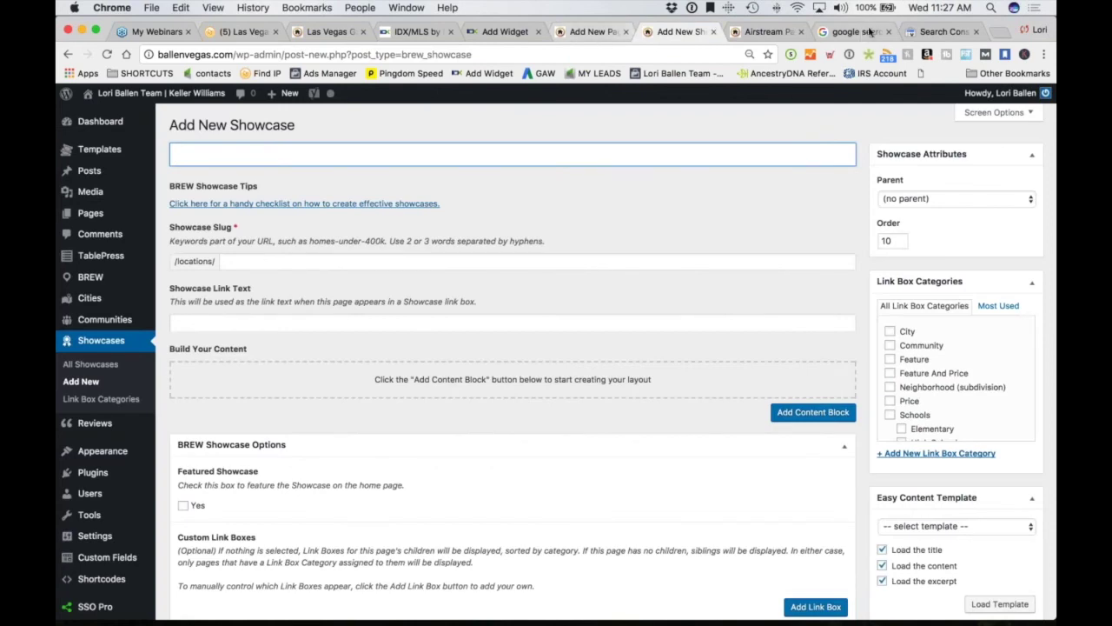
pyautogui.click(756, 33)
pyautogui.scroll(10, 516, 331)
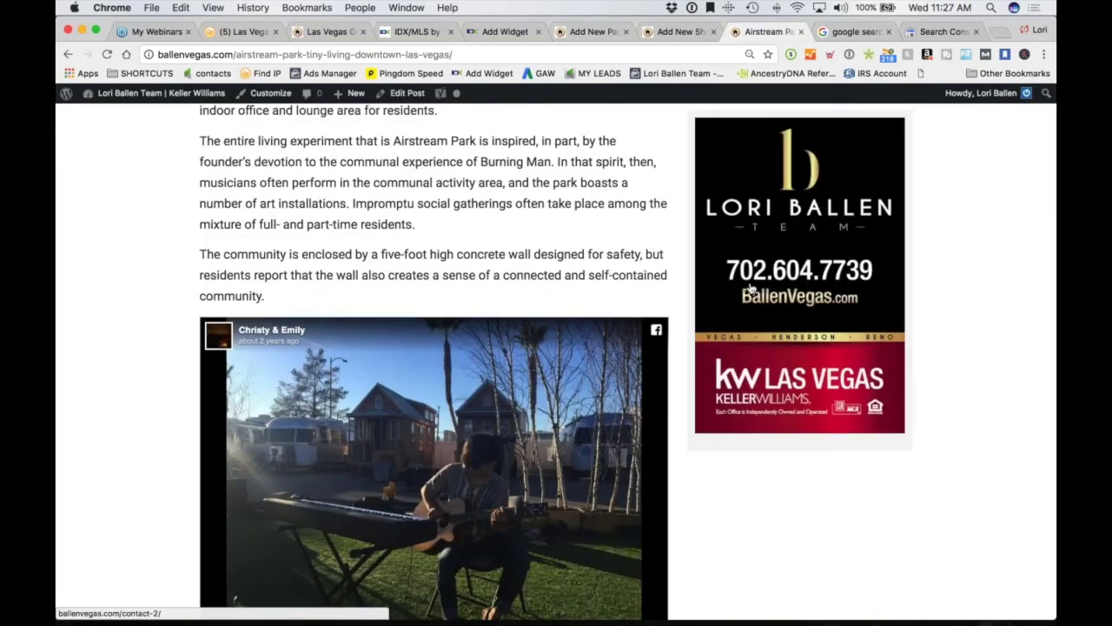
pyautogui.scroll(-5, 516, 331)
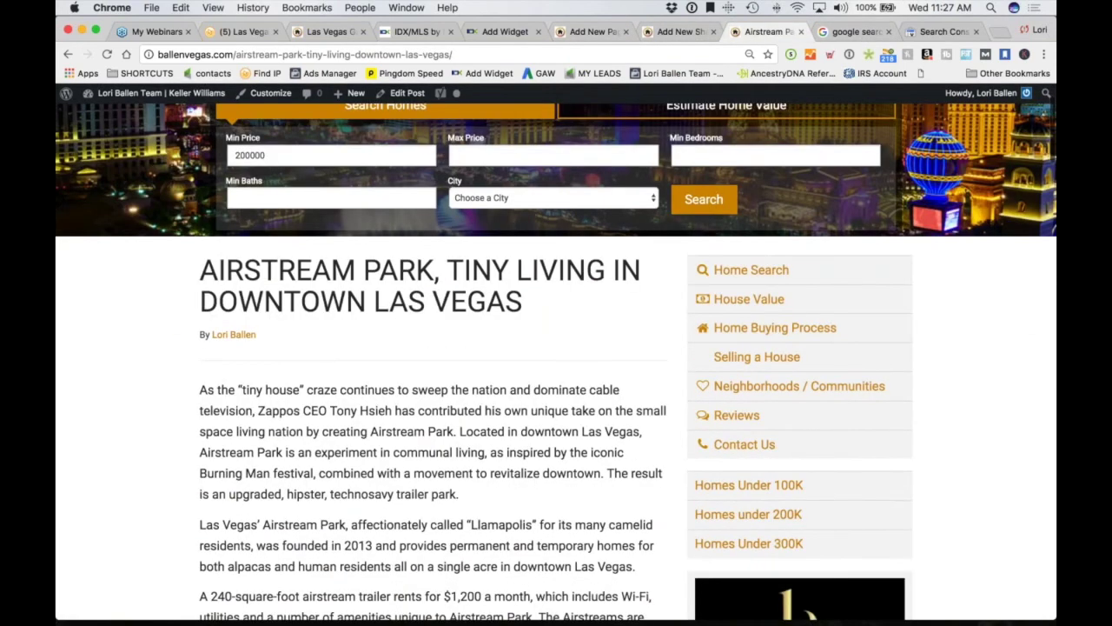
pyautogui.click(780, 287)
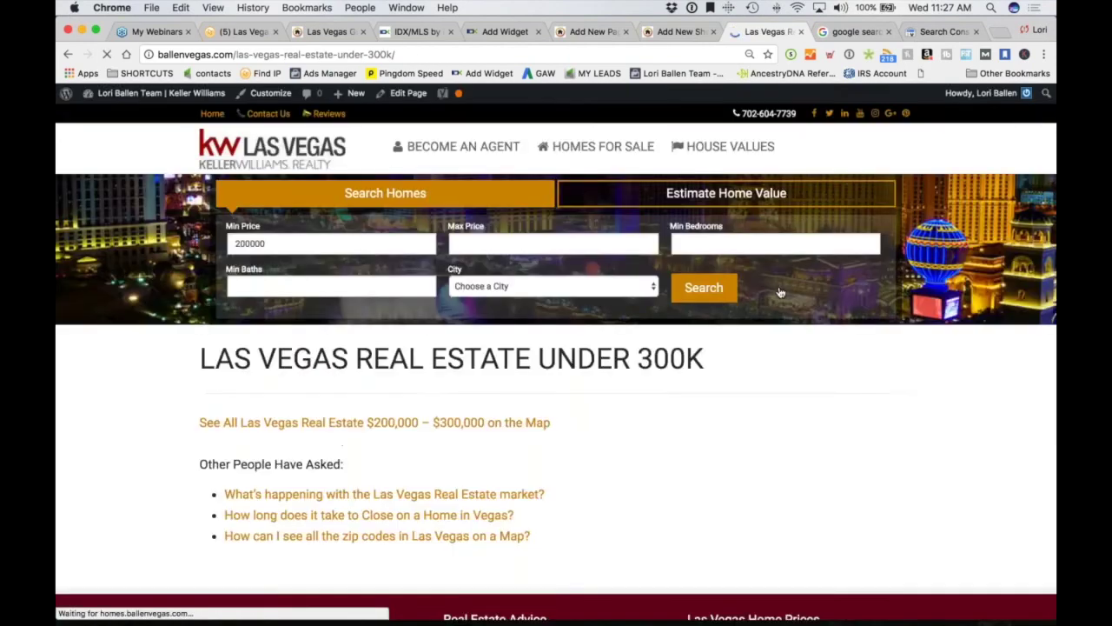
# - Examine the Las Vegas Real Estate Under 300K page's map link, listing showcase, View All Results link and related questions
pyautogui.scroll(-5, 654, 310)
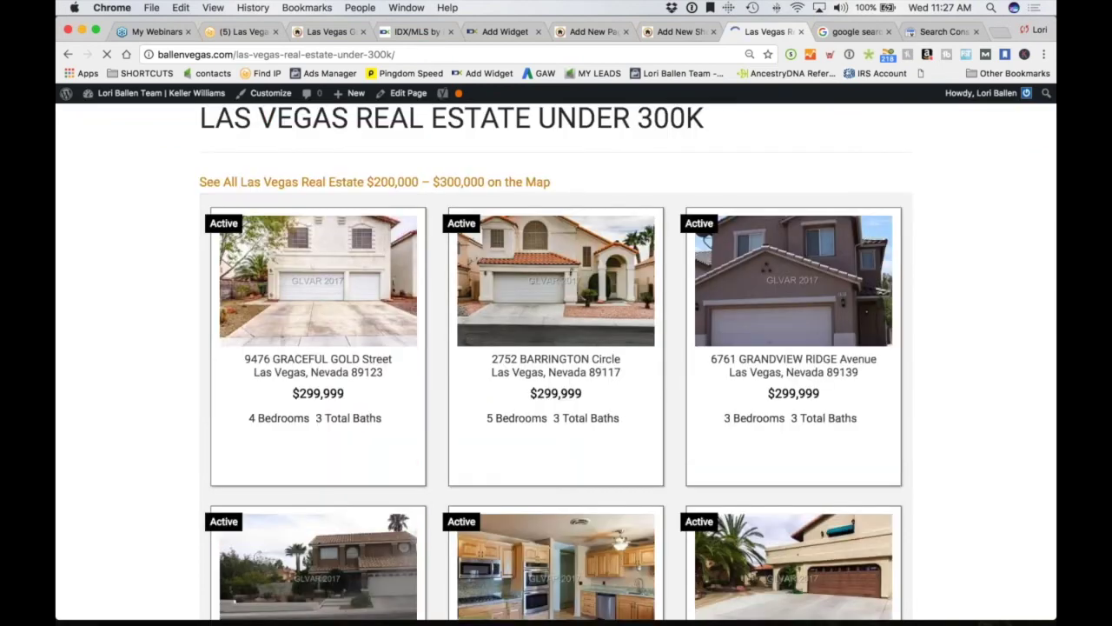
pyautogui.scroll(-12, 653, 310)
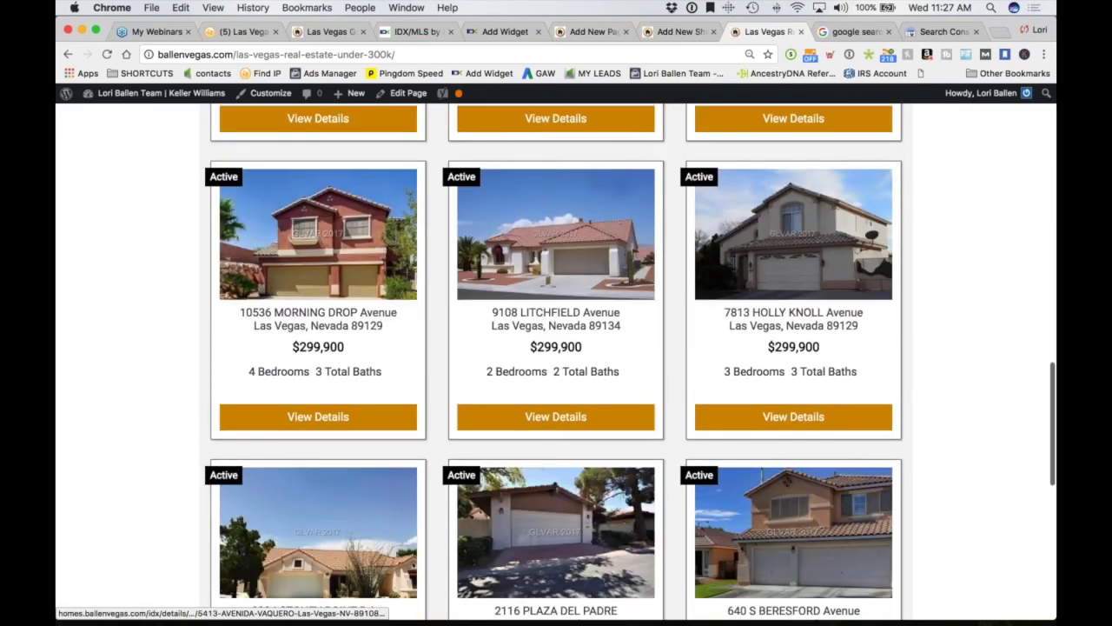
pyautogui.scroll(-3, 653, 312)
pyautogui.scroll(14, 553, 236)
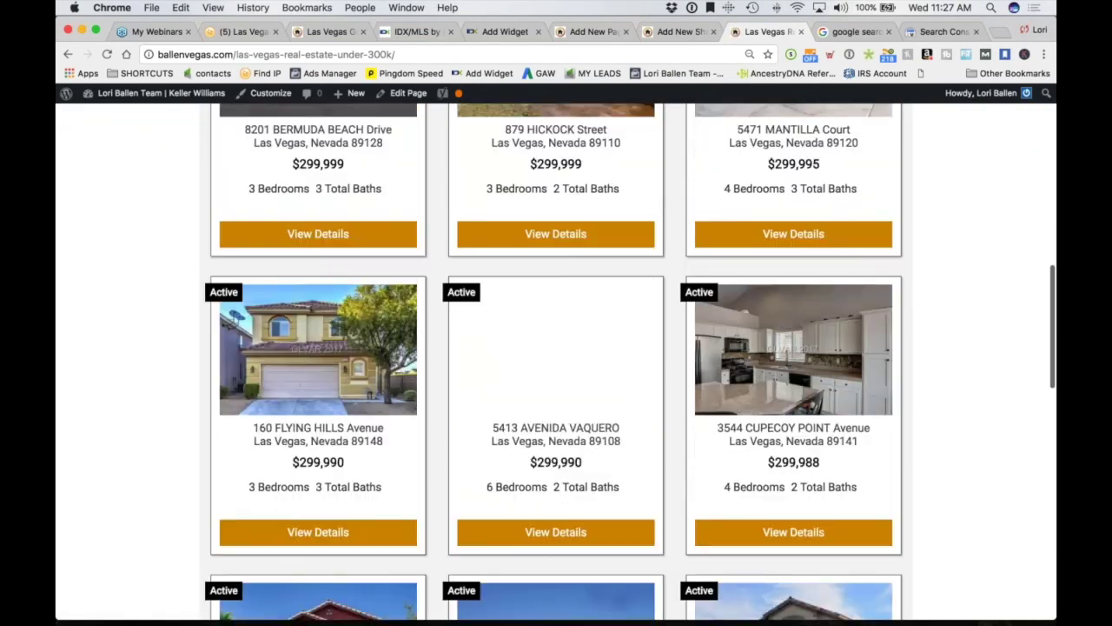
pyautogui.scroll(5, 941, 251)
pyautogui.scroll(-3, 208, 390)
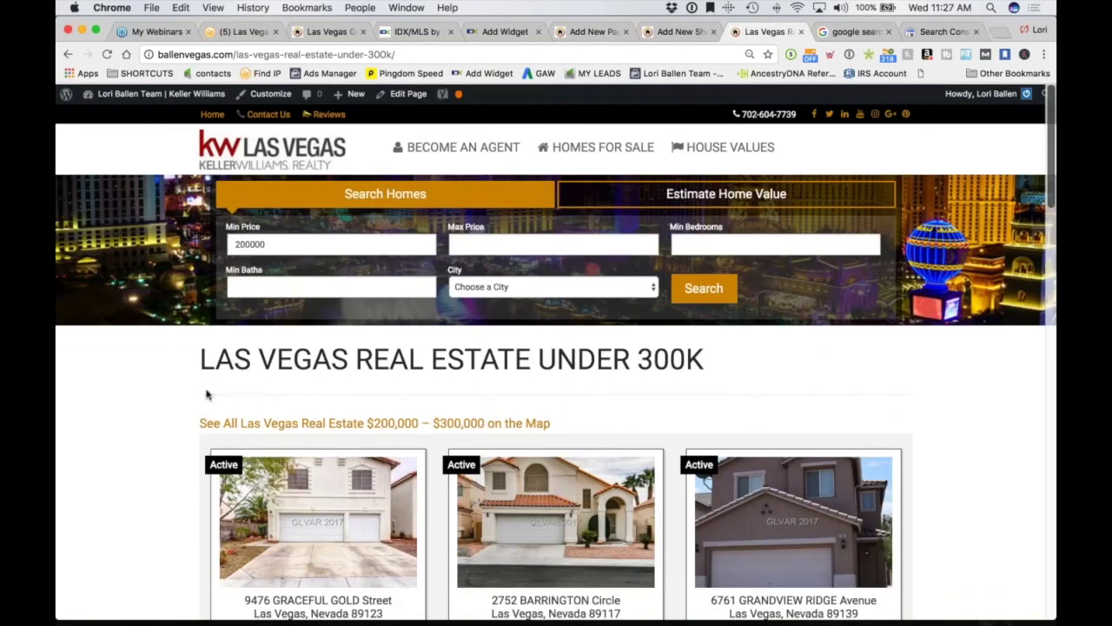
pyautogui.scroll(-10, 130, 340)
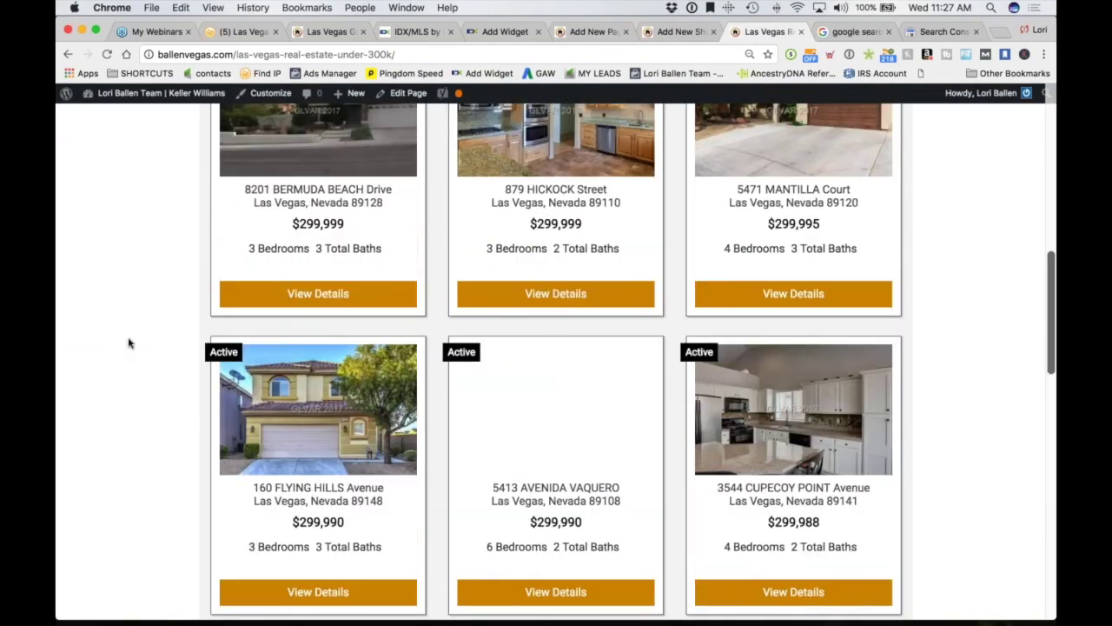
pyautogui.scroll(-5, 130, 339)
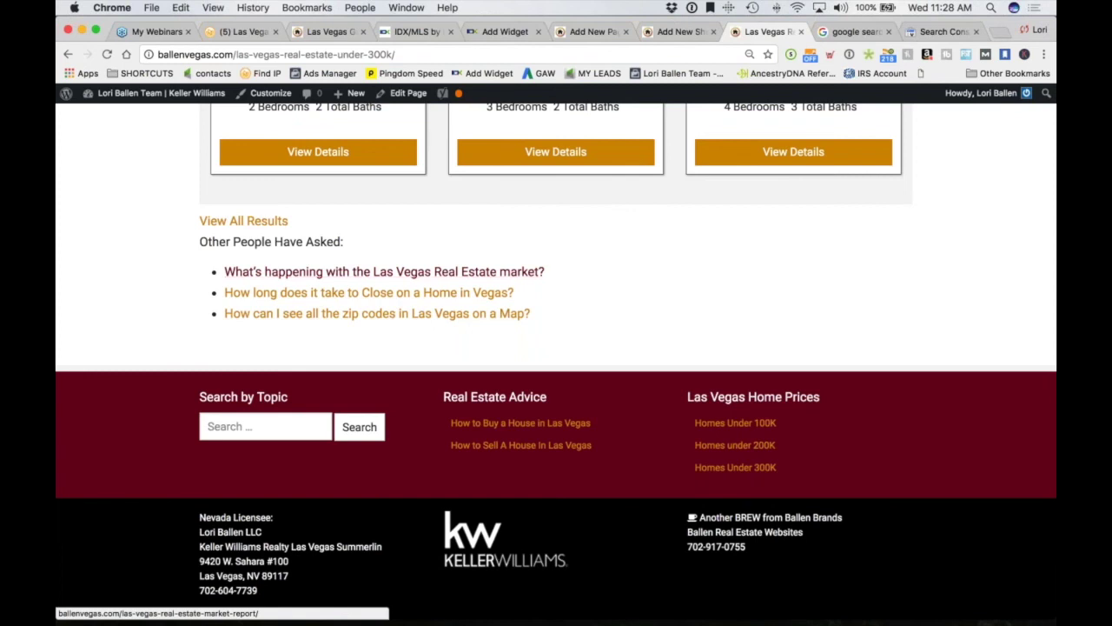
# - Enter "homes for sale in summerlin with a pool" as a Google query to view the search suggestions
pyautogui.click(856, 31)
pyautogui.click(319, 119)
pyautogui.press('super+a')
pyautogui.write('h')
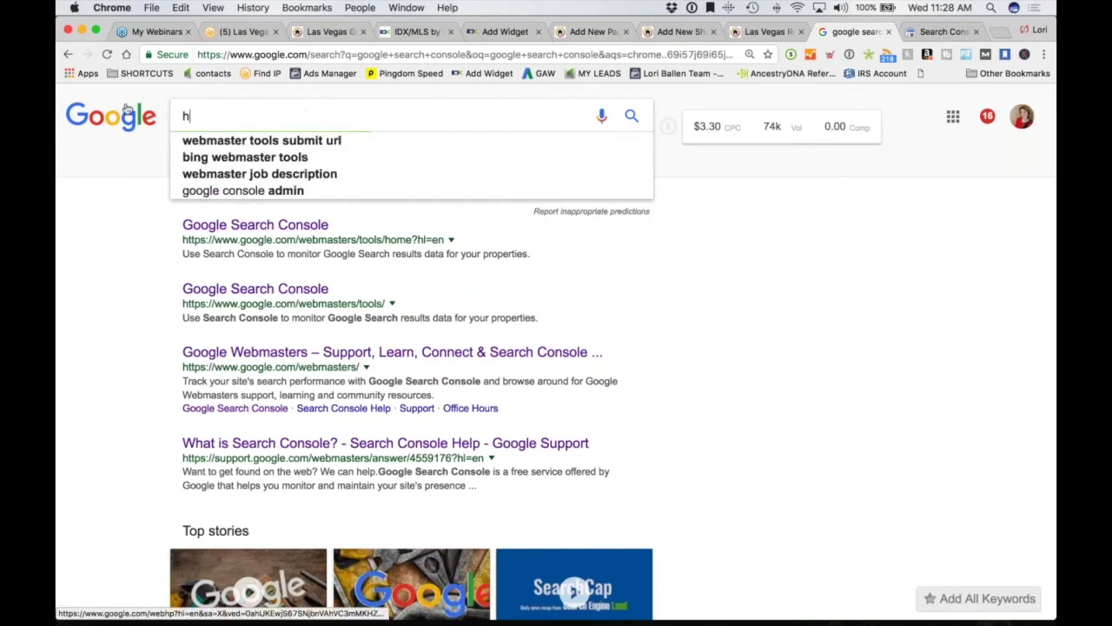
pyautogui.write('omes for sale in')
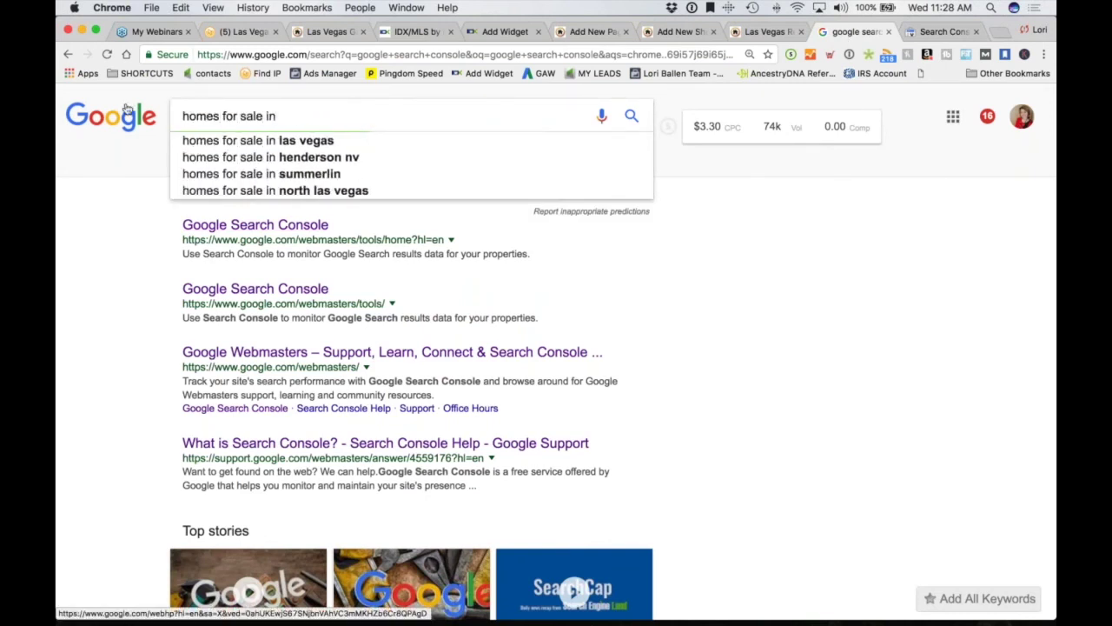
pyautogui.write(' summerlin with a pool')
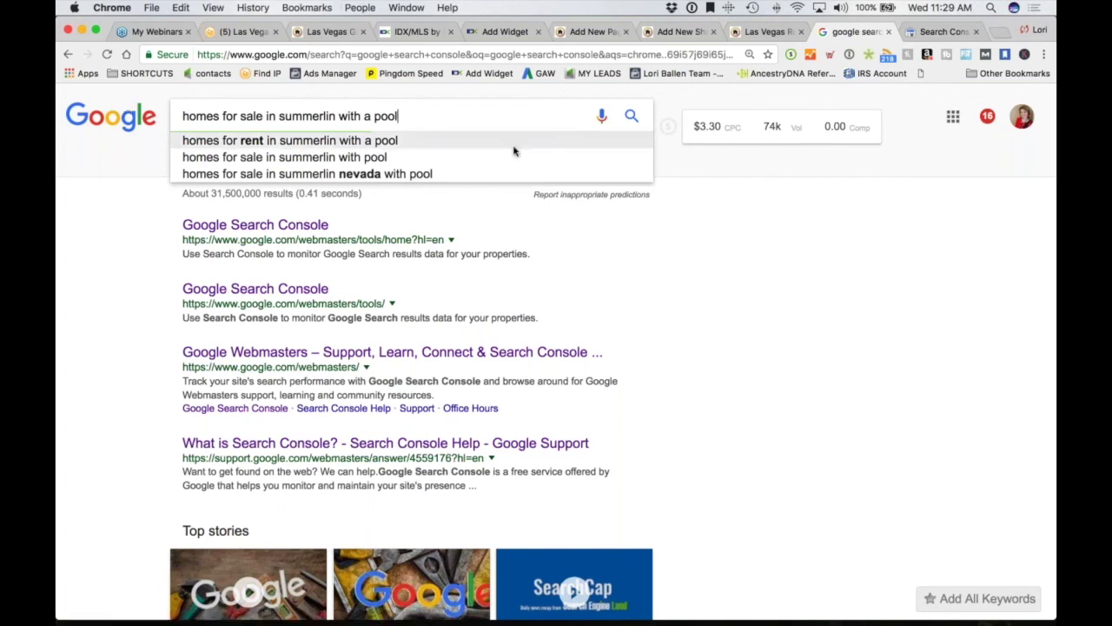
# - Return to the Las Vegas Real Estate Under 300K page and look back up through its listings
pyautogui.click(758, 33)
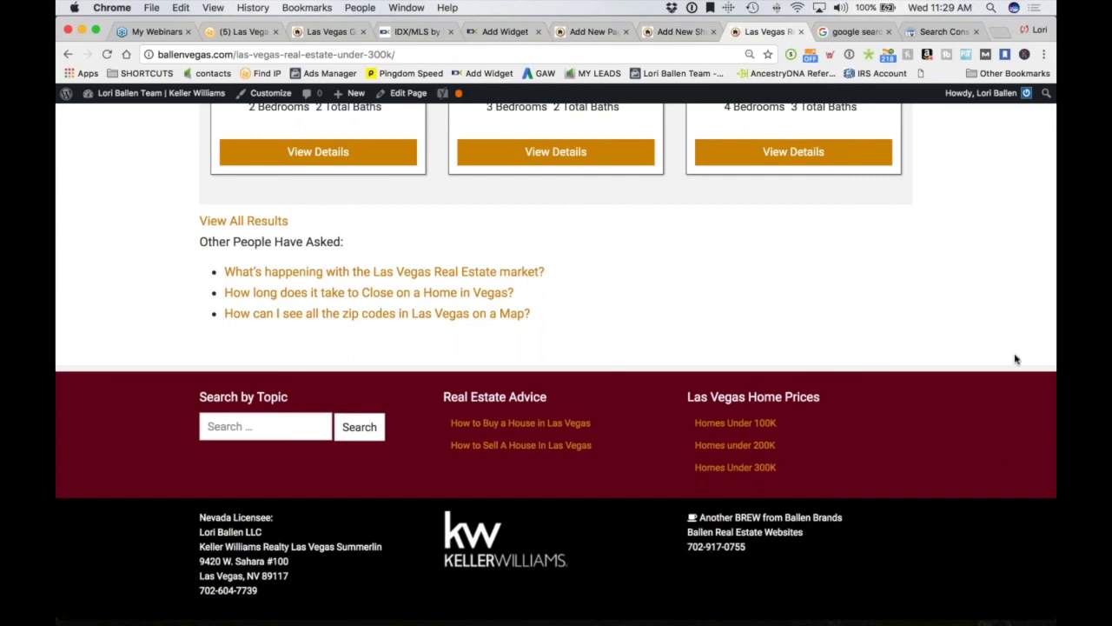
pyautogui.scroll(10, 600, 283)
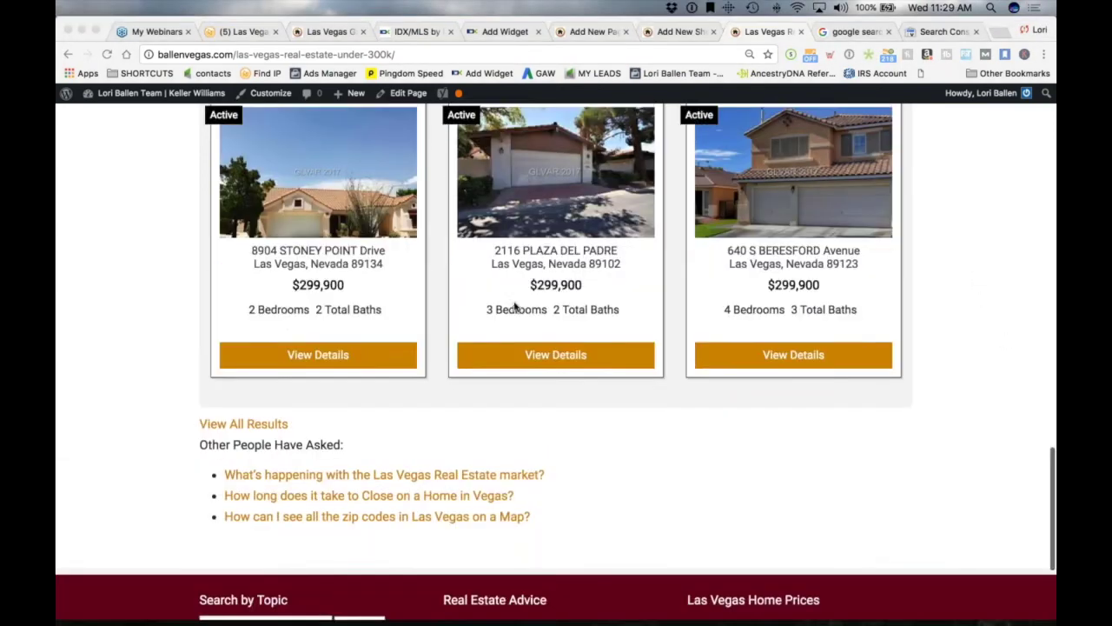
pyautogui.scroll(8, 291, 365)
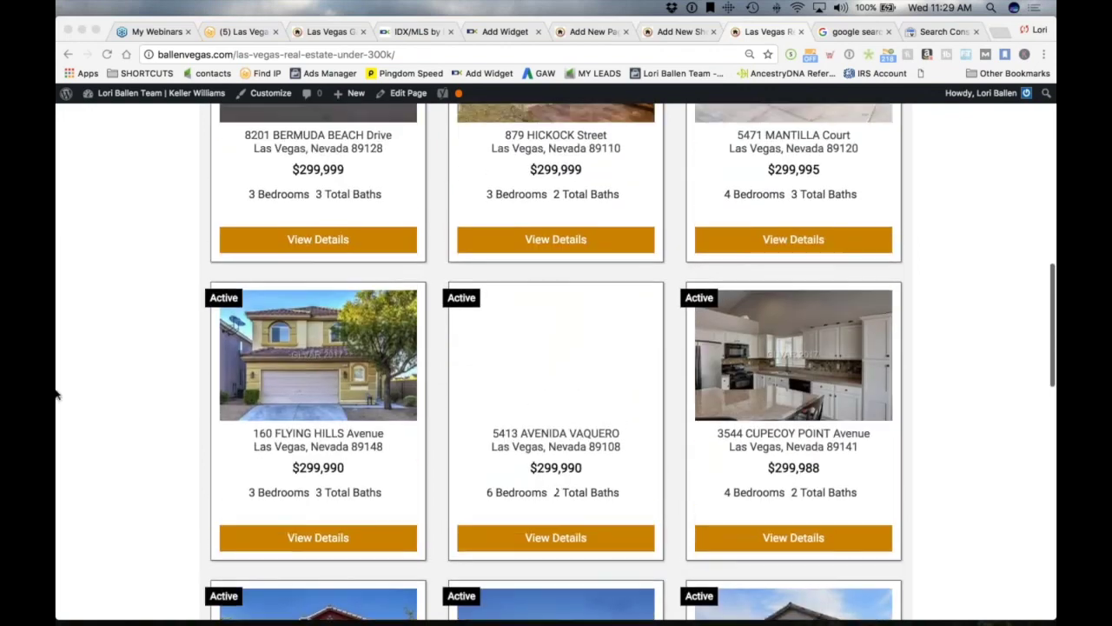
pyautogui.scroll(1, 57, 395)
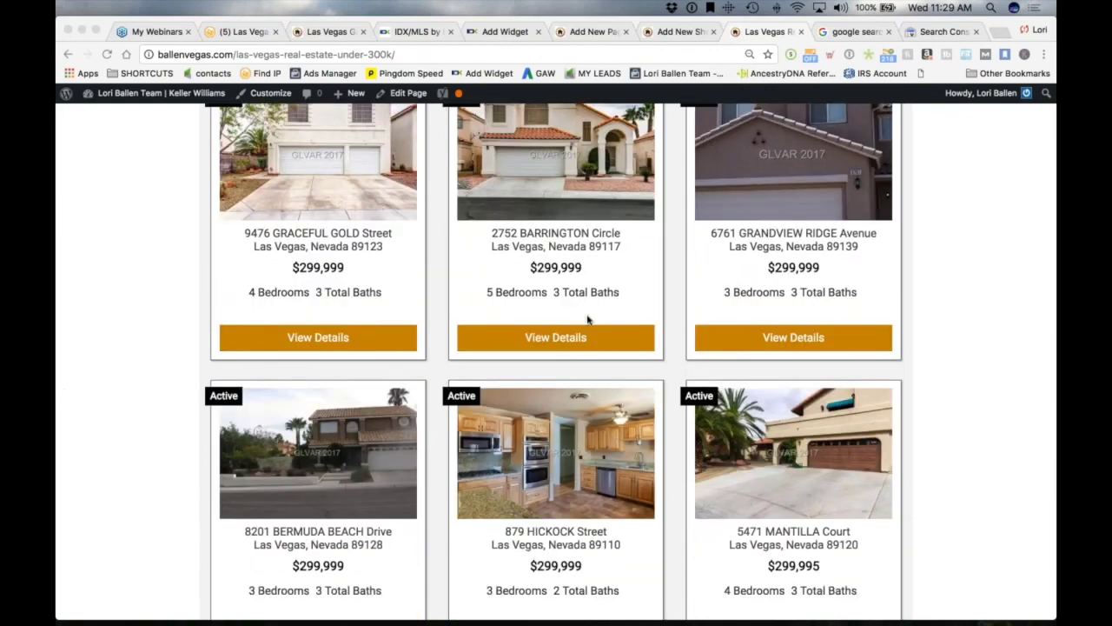